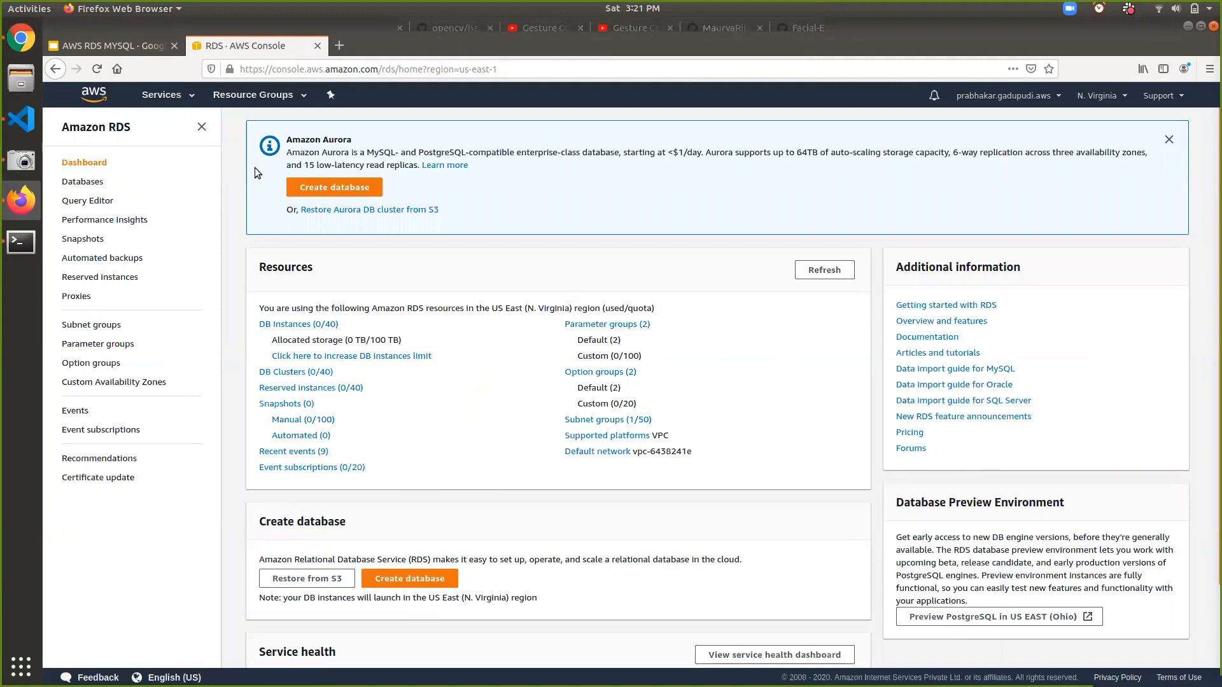
# - Open the Create database page from the Amazon Aurora banner on the RDS Dashboard
pyautogui.click(323, 188)
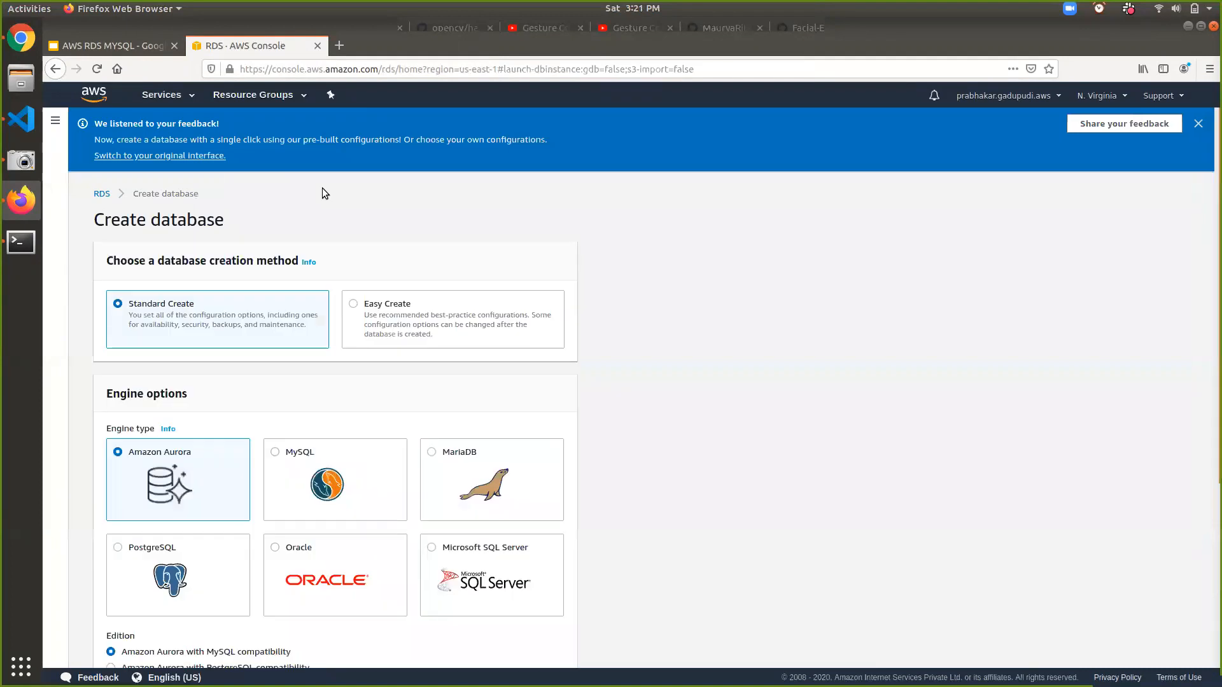
# - Choose MySQL as the engine with the Free tier template
pyautogui.scroll(-2, 322, 188)
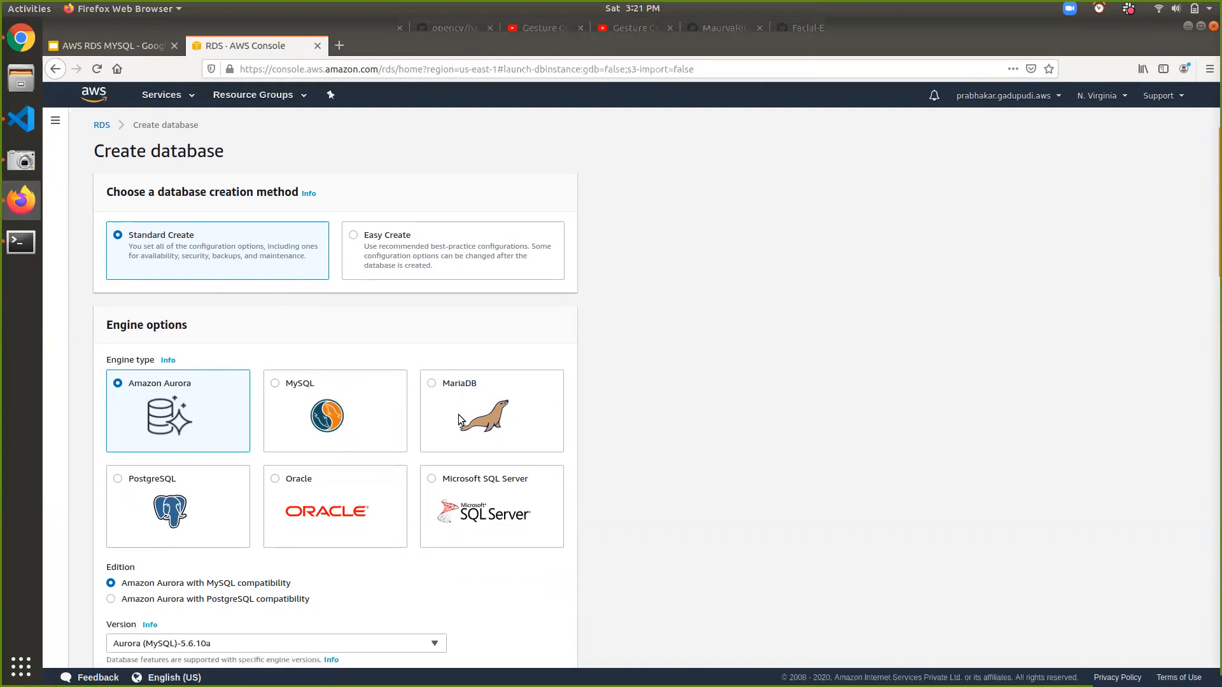
pyautogui.click(308, 390)
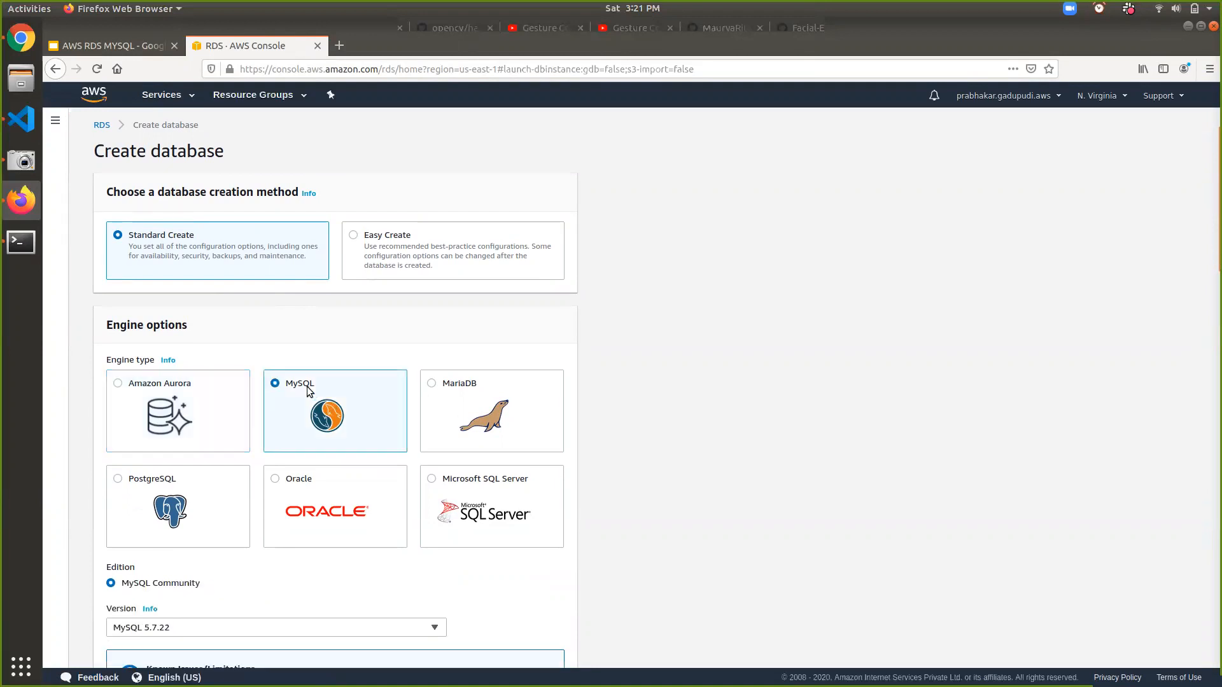
pyautogui.scroll(-5, 308, 390)
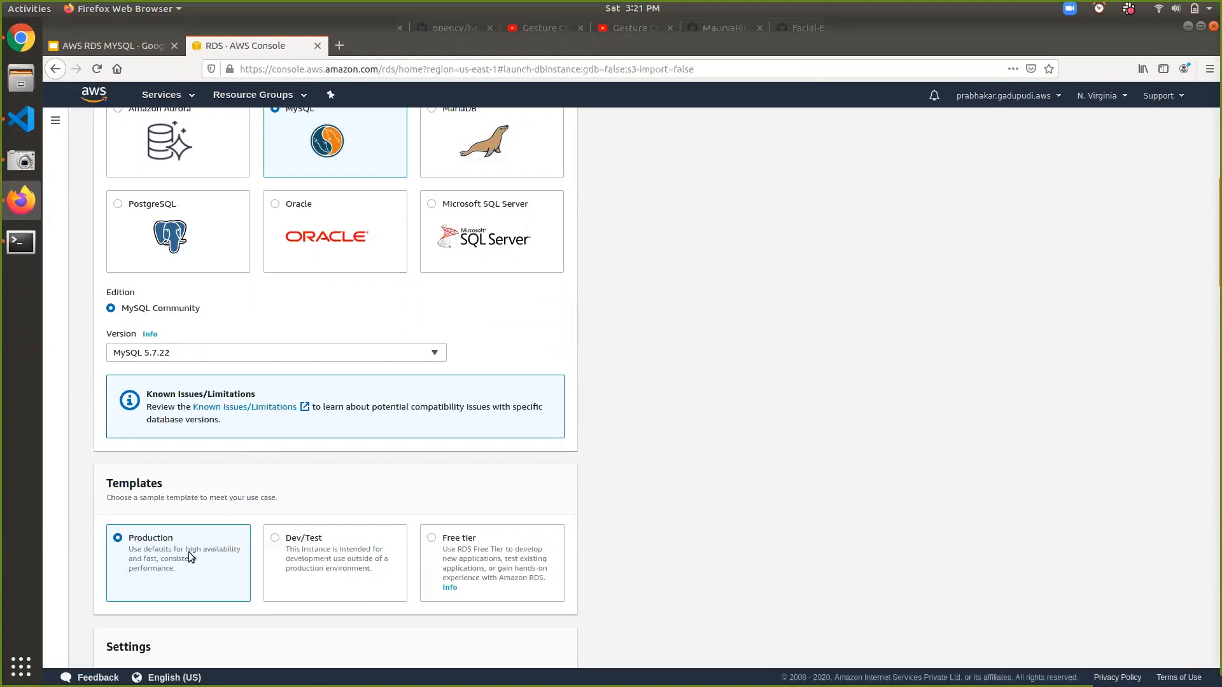
pyautogui.click(431, 538)
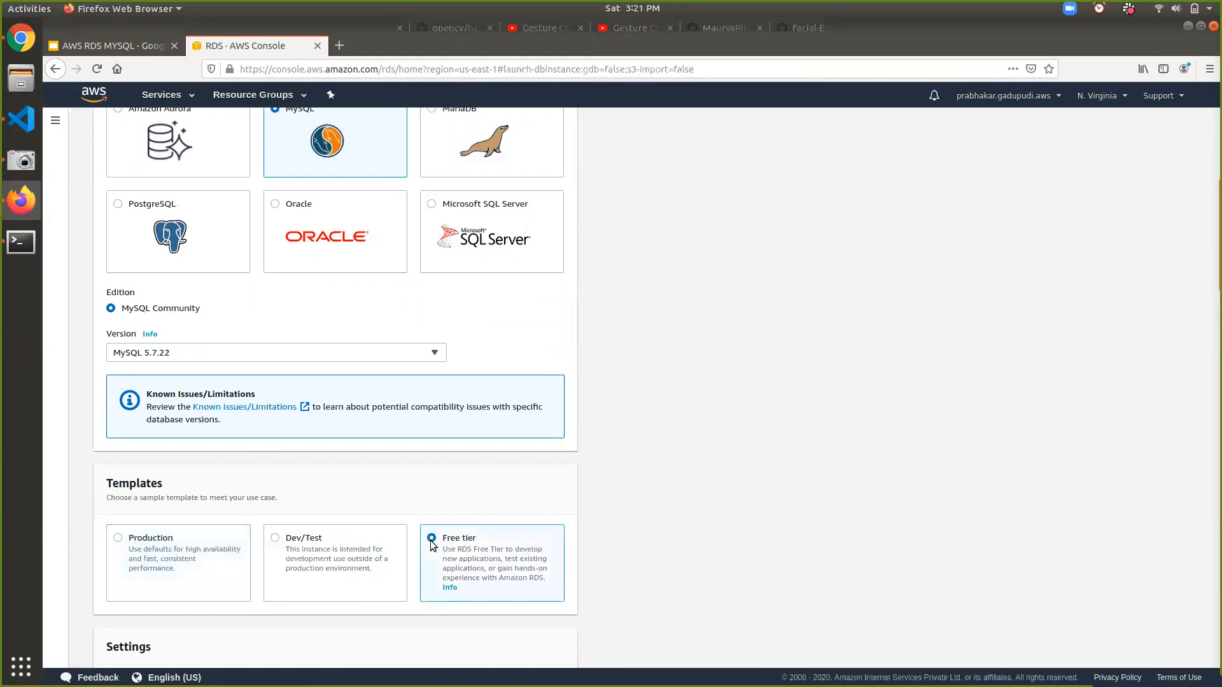
# - Pick MySQL 8.0.19 from the Version list and move to the DB instance identifier
pyautogui.click(401, 356)
pyautogui.scroll(1, 367, 502)
pyautogui.scroll(6, 367, 503)
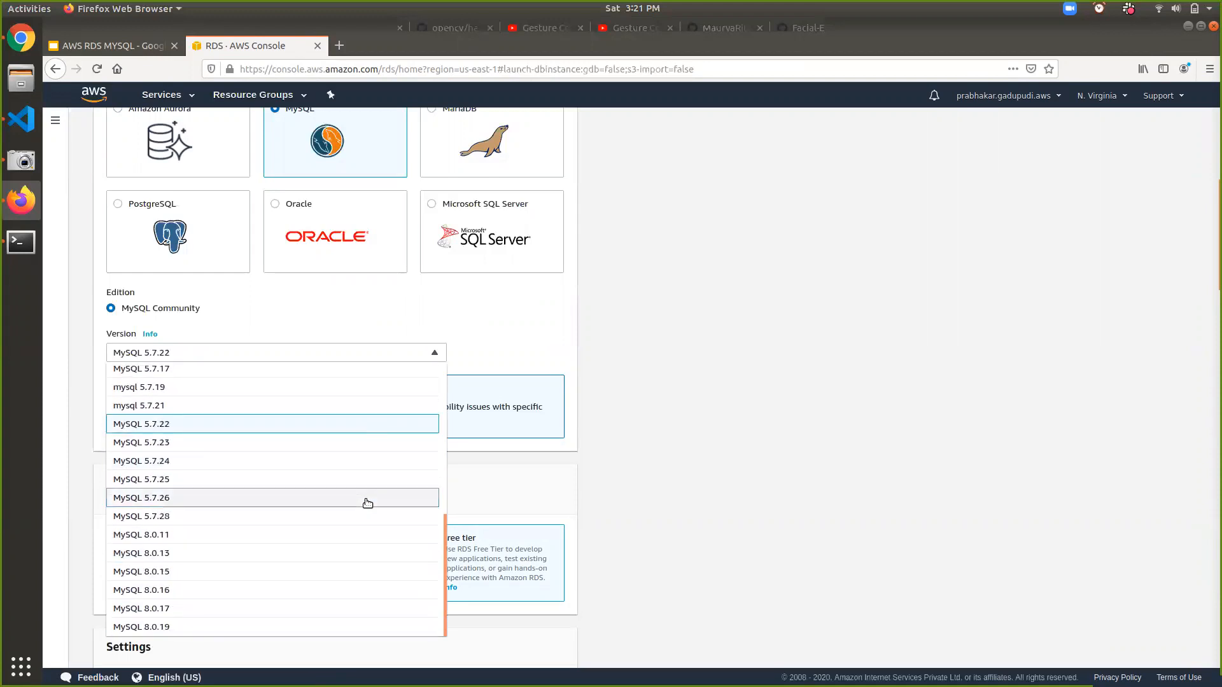
pyautogui.scroll(-7, 367, 502)
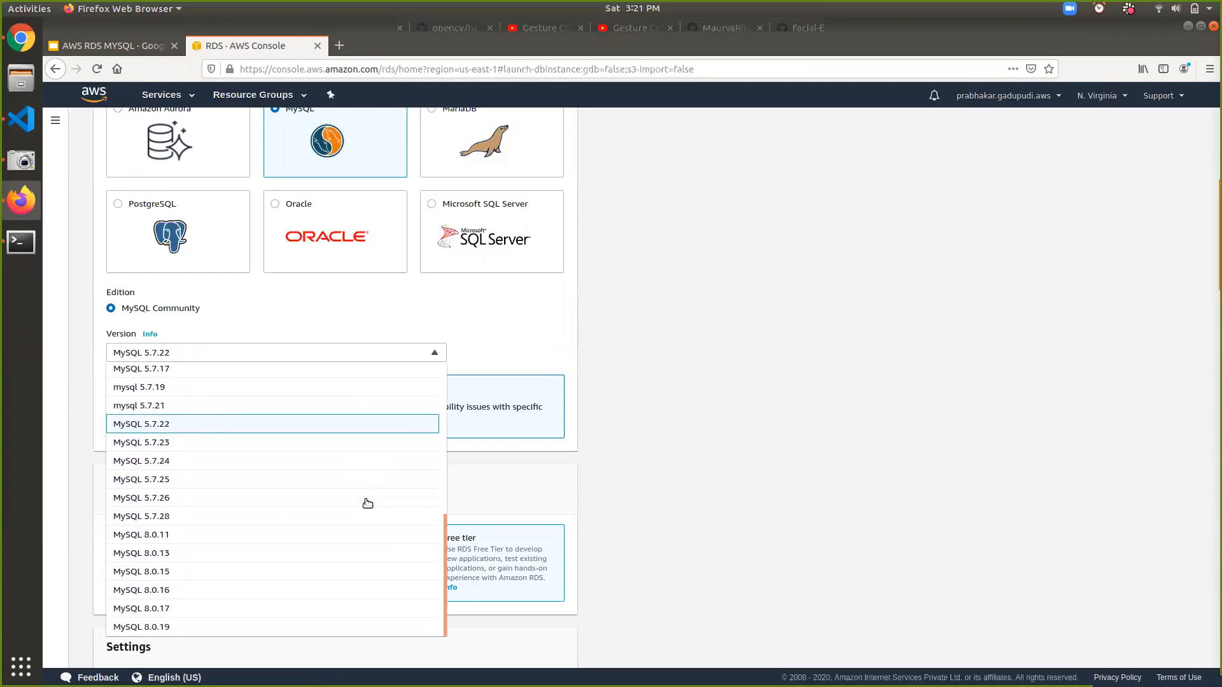
pyautogui.click(231, 627)
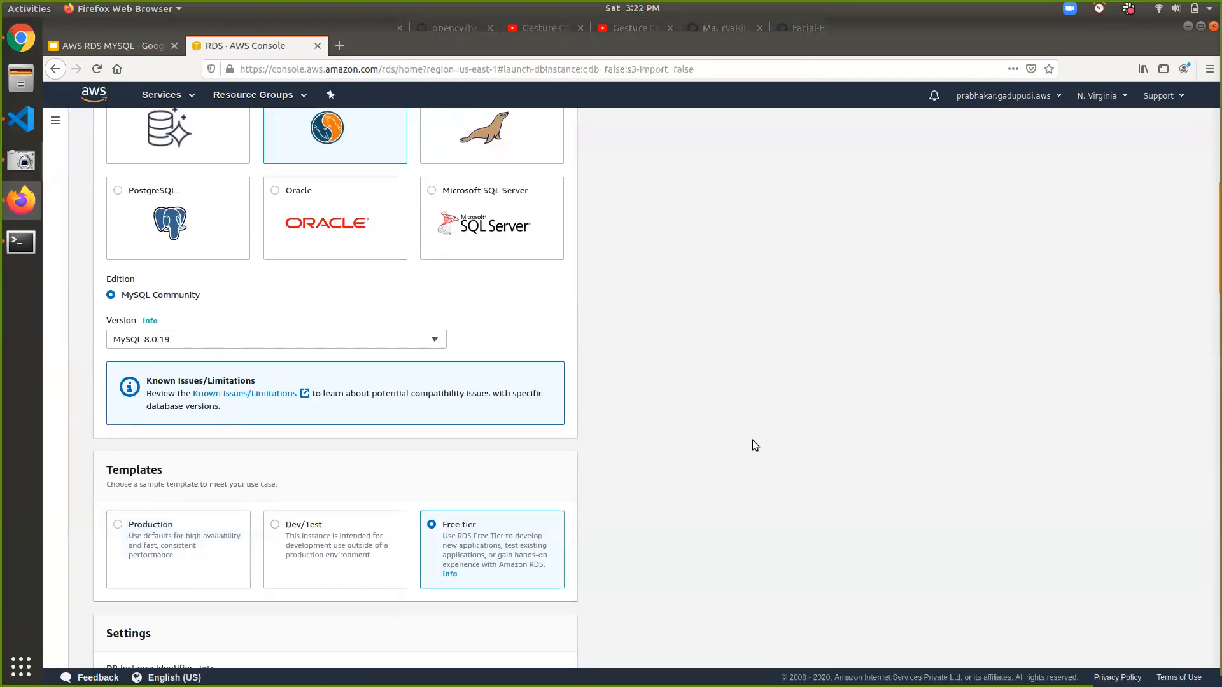
pyautogui.scroll(-5, 752, 441)
pyautogui.scroll(-3, 752, 440)
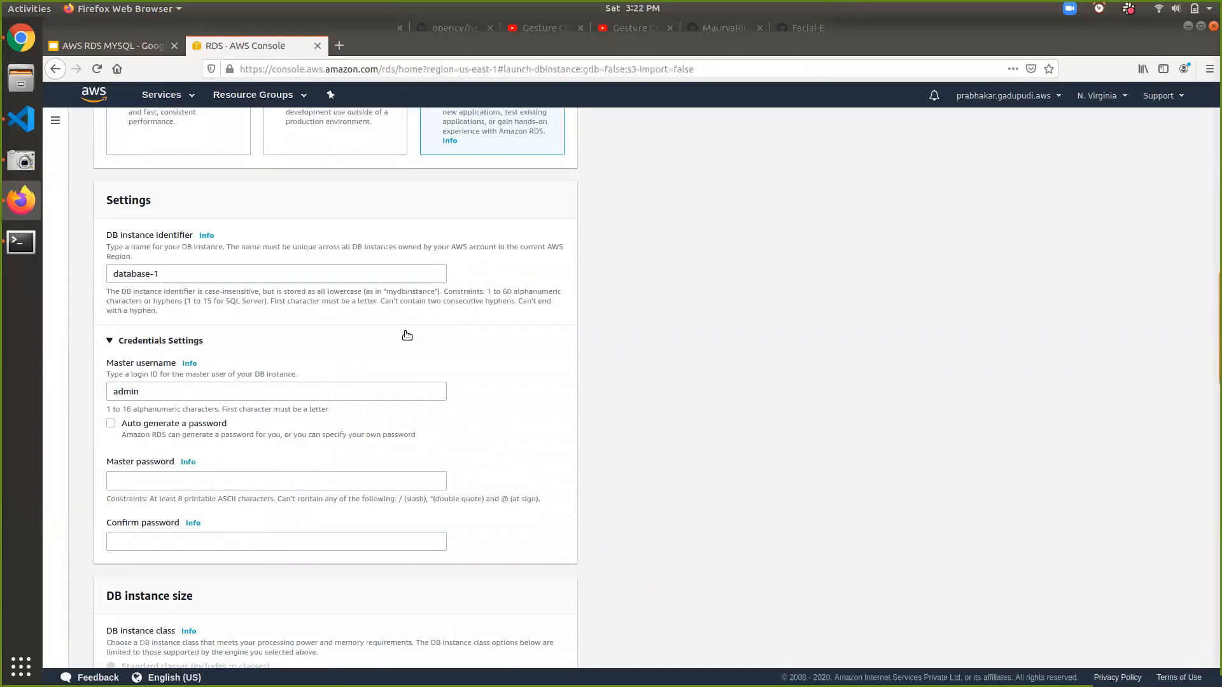
pyautogui.click(282, 281)
# - Replace database-1 with a custom identifier ending in _database_instance, fixing a missing underscore
pyautogui.hotkey('ctrl', 'a')
pyautogui.press('BackSpace')
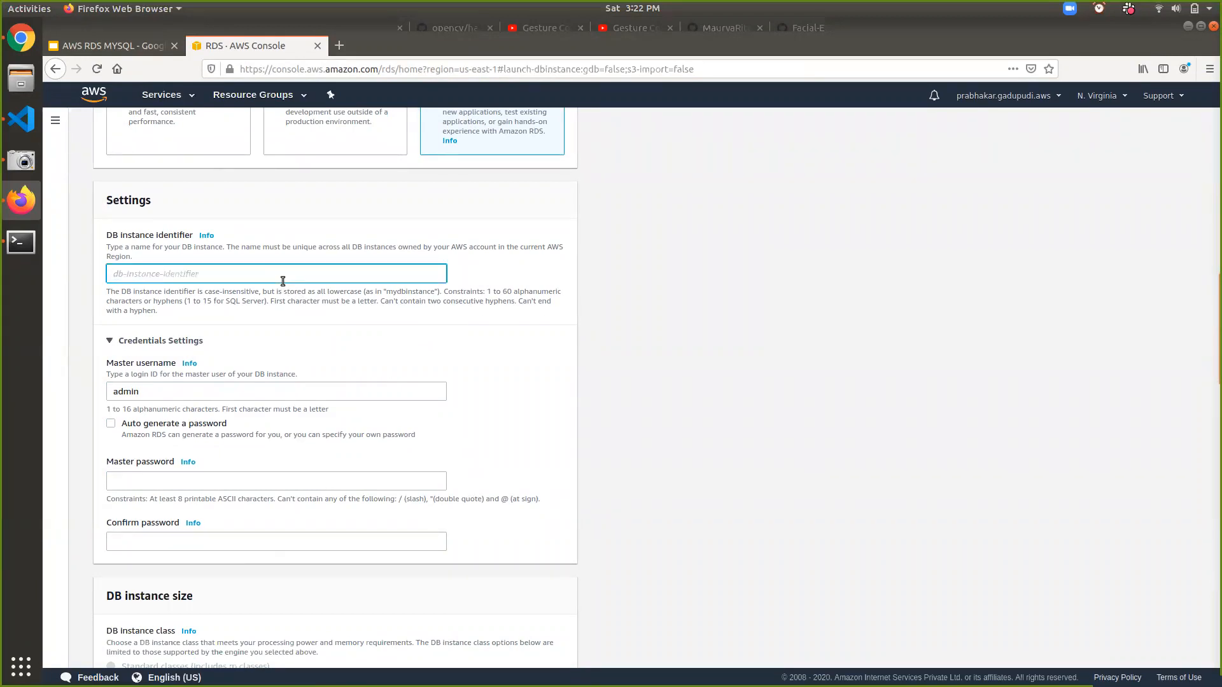
pyautogui.write('prabhakardatabase_instance')
pyautogui.press('Left')
pyautogui.press('Left')
pyautogui.press('Left')
pyautogui.press('Left')
pyautogui.press('Left')
pyautogui.press('Left')
pyautogui.press('Left')
pyautogui.write('_')
pyautogui.scroll(-3, 283, 281)
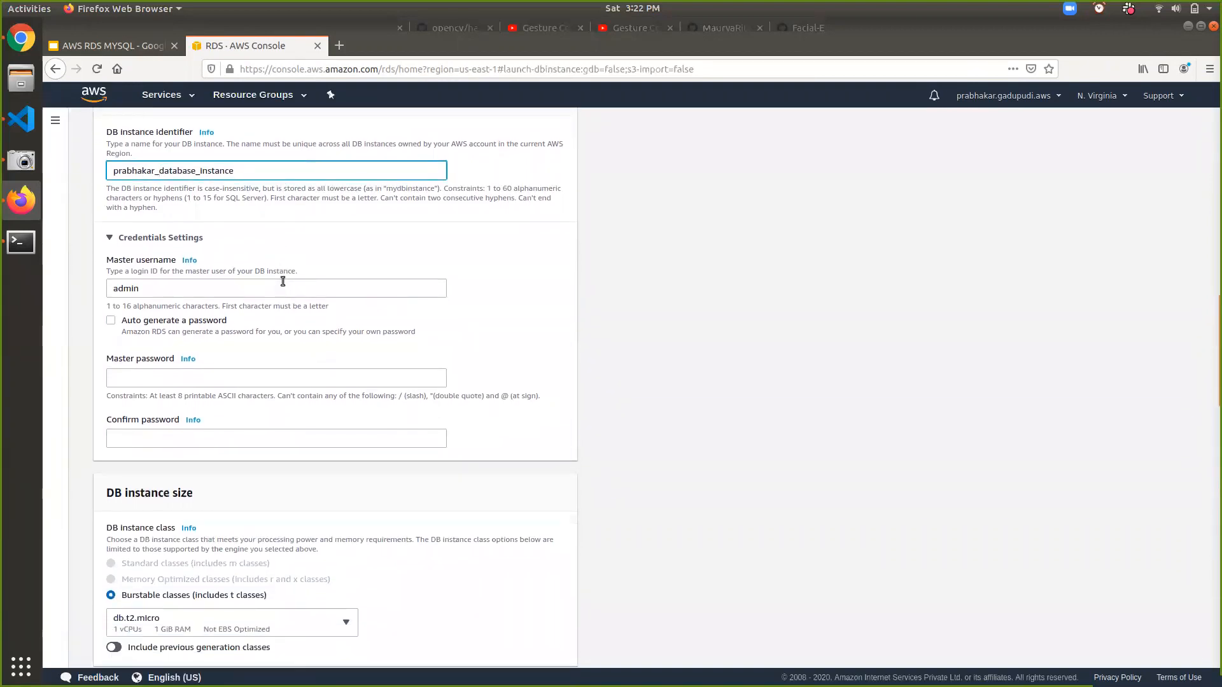
pyautogui.scroll(-3, 182, 290)
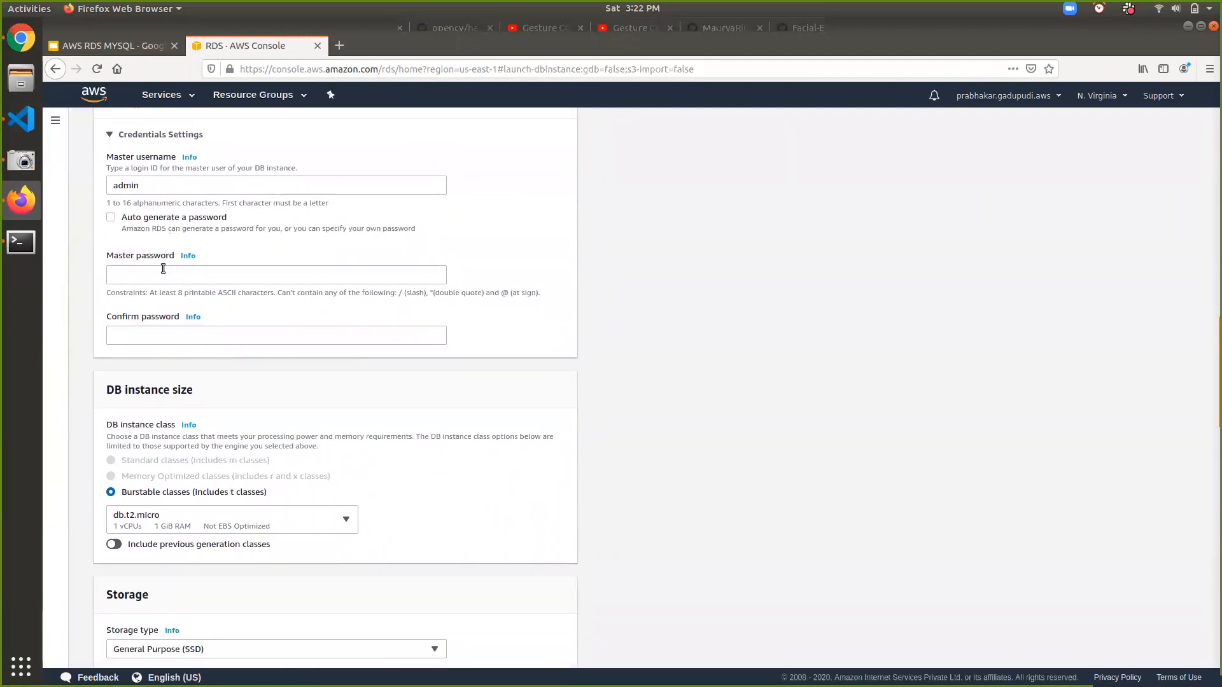
pyautogui.click(163, 278)
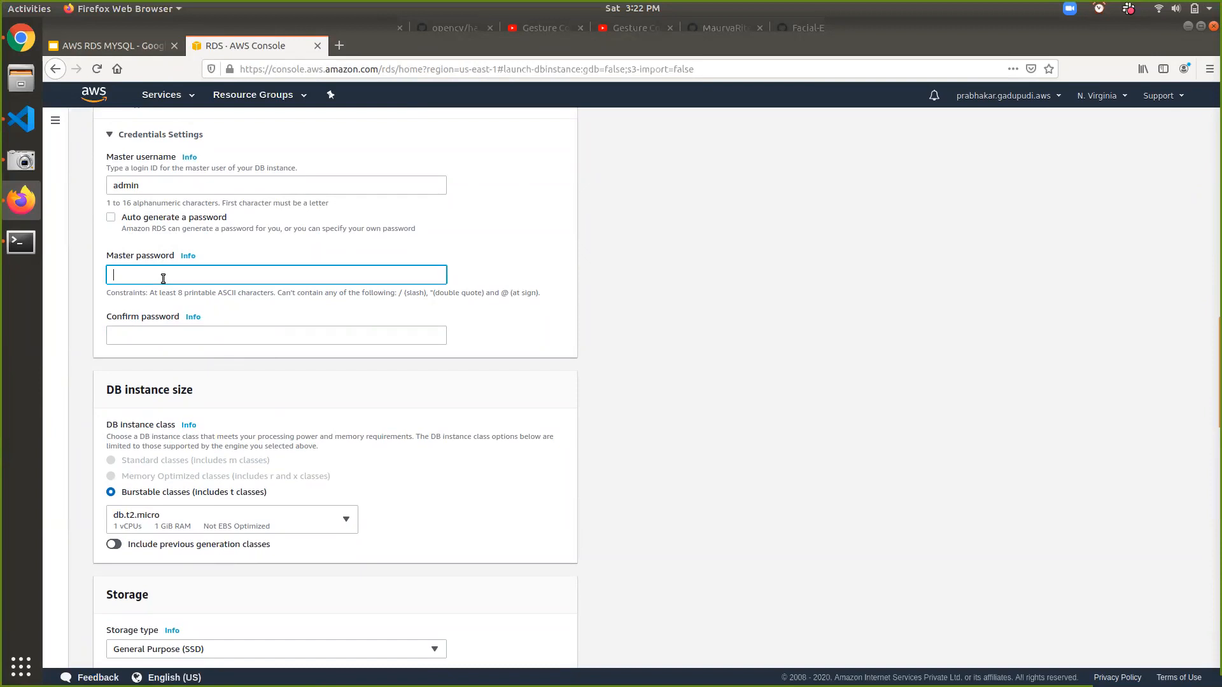
# - Search 'generatepassword' in a new tab and open the Strong Random Password Generator result
pyautogui.click(338, 46)
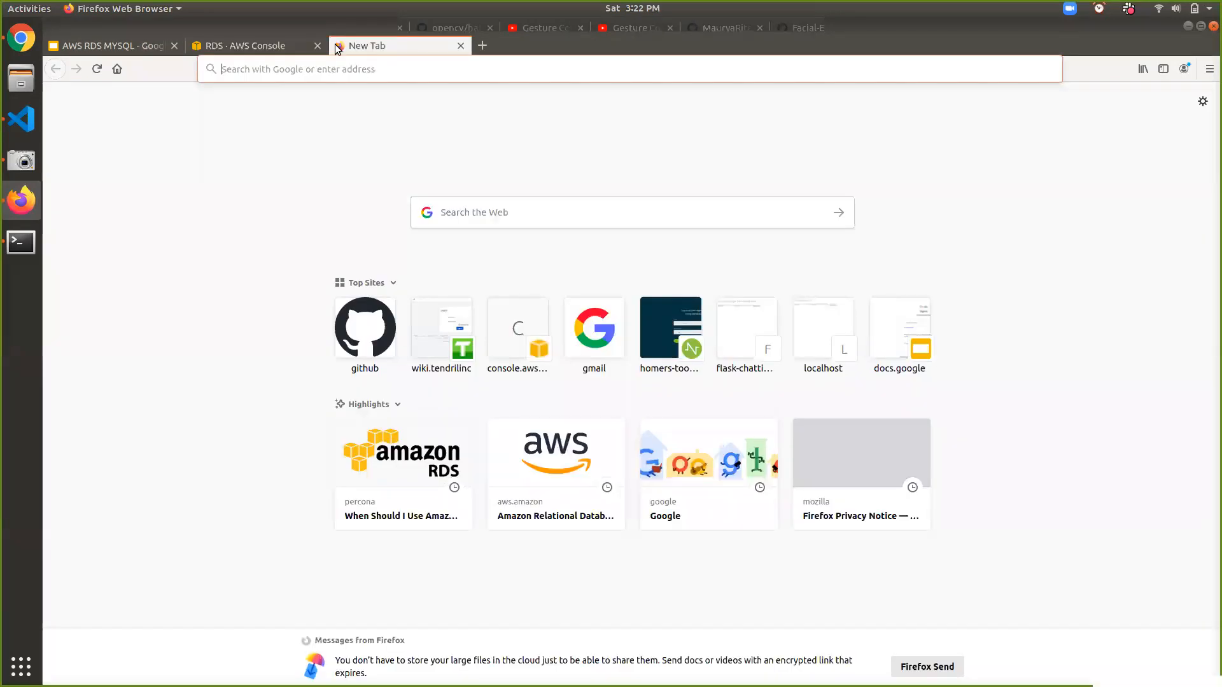
pyautogui.write('generatepas')
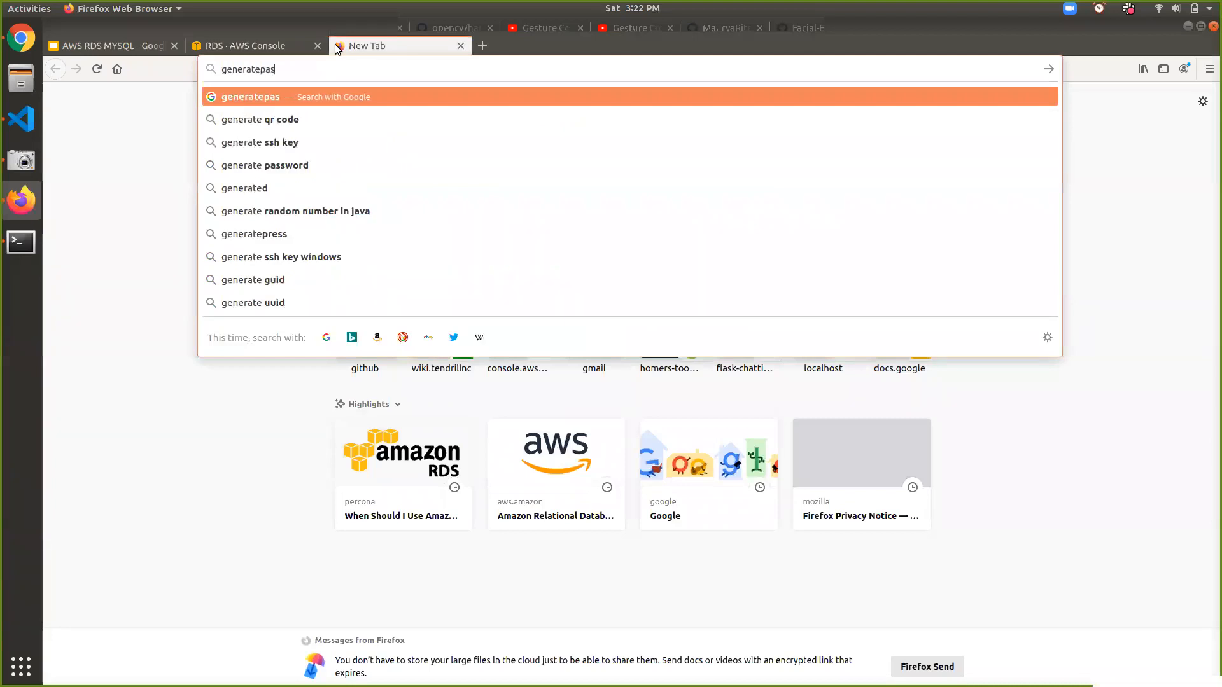
pyautogui.write('sword')
pyautogui.press('Return')
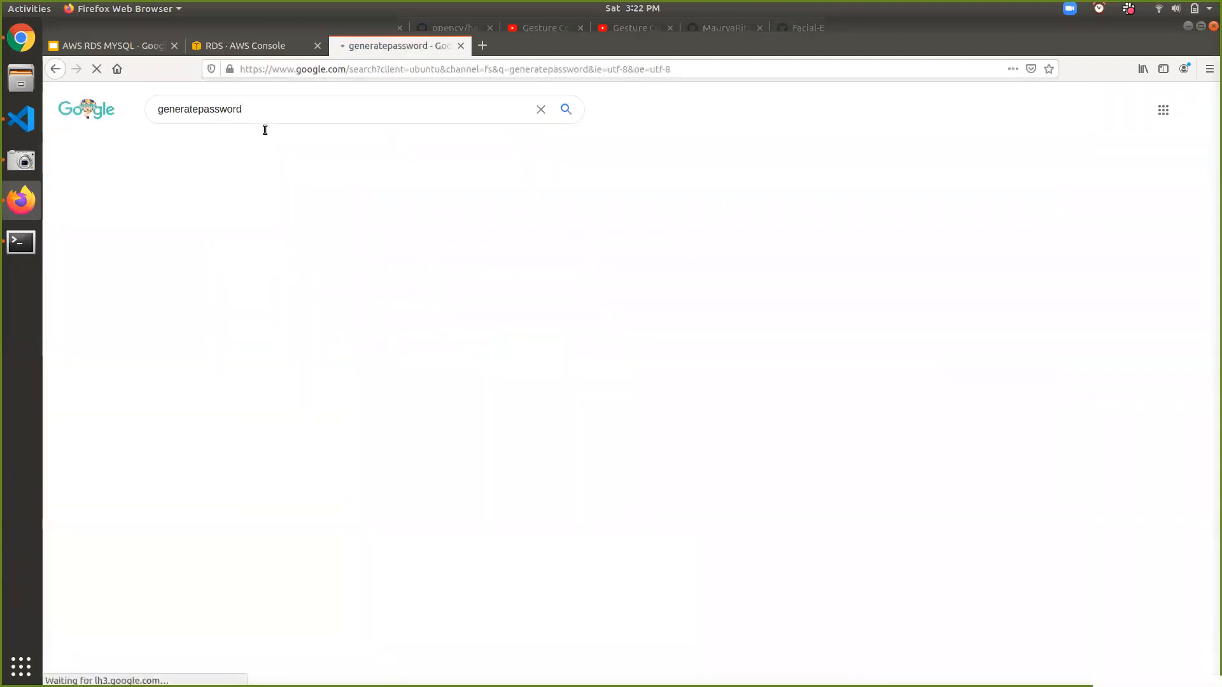
pyautogui.click(187, 241)
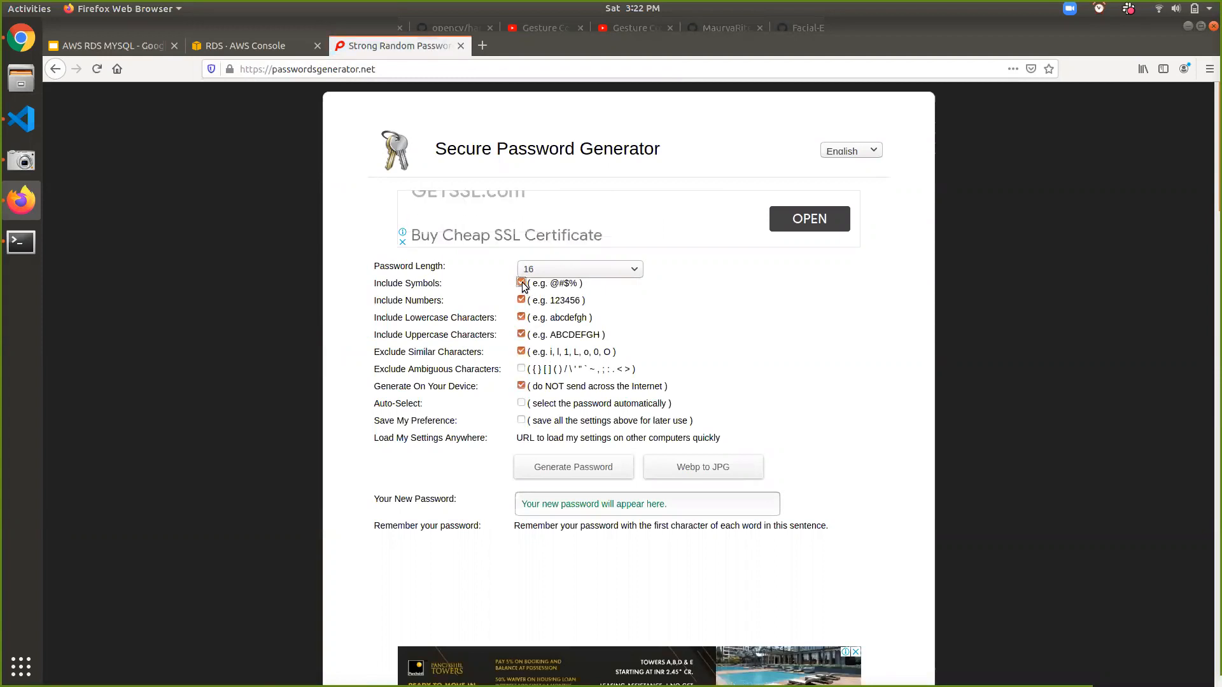
# - Generate and copy a 16-character password with symbols excluded
pyautogui.click(522, 283)
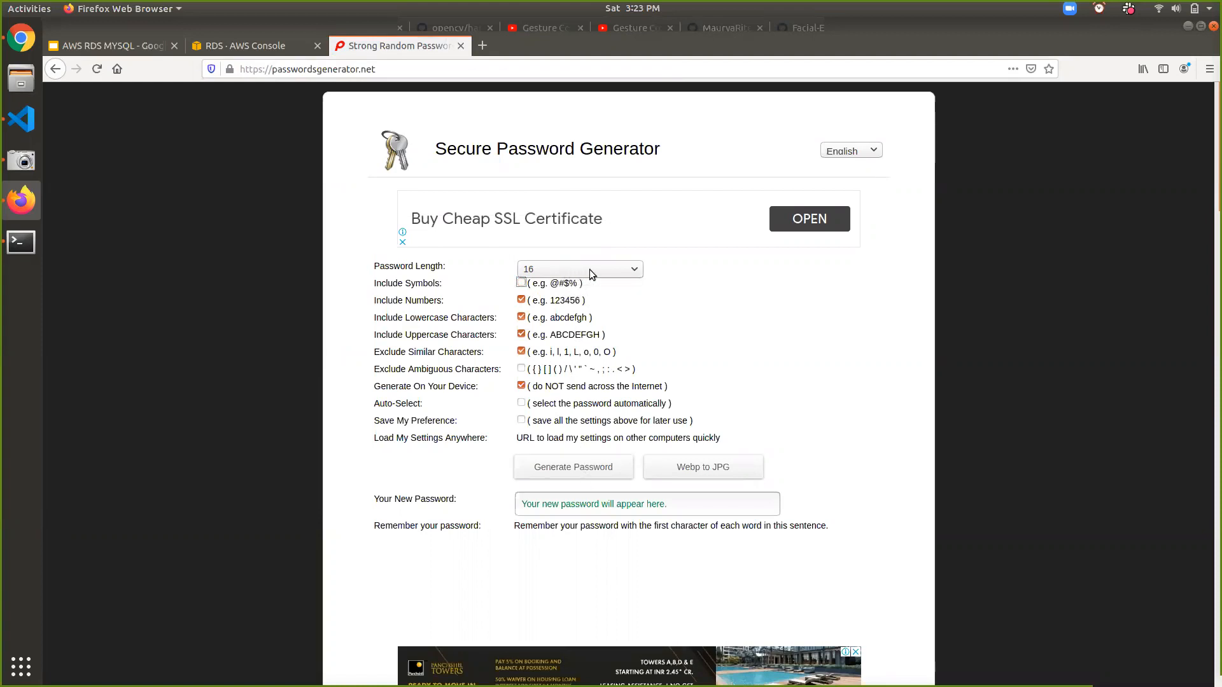
pyautogui.click(580, 465)
pyautogui.doubleClick(563, 508)
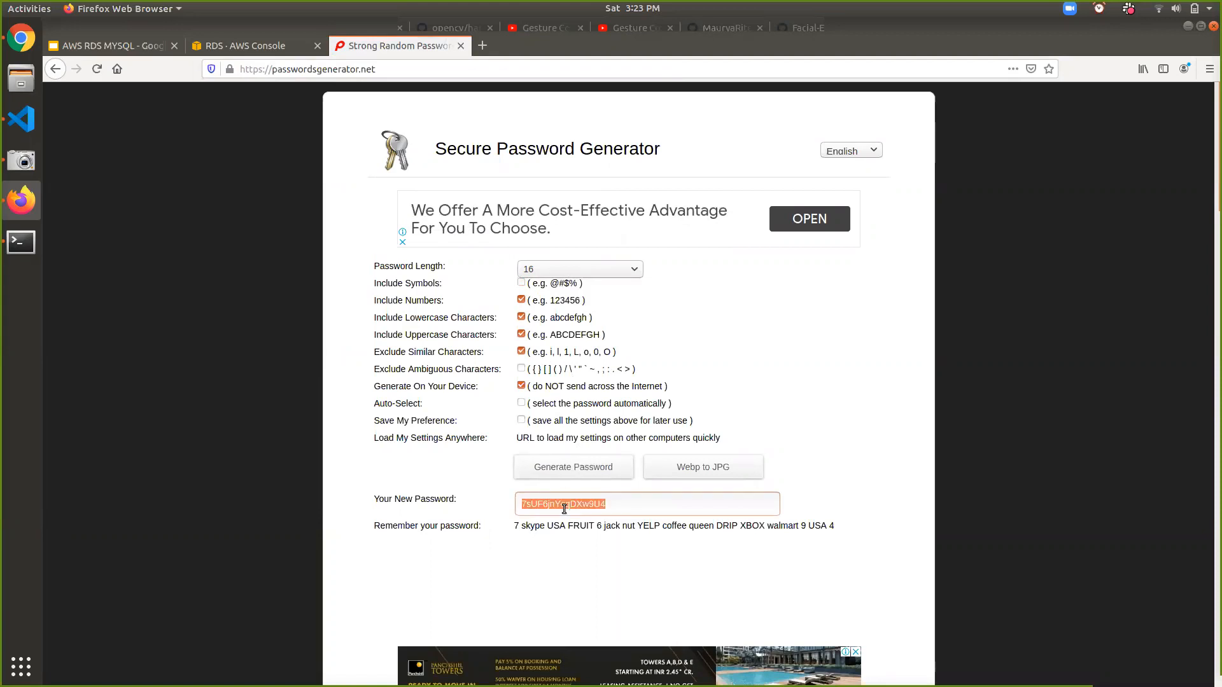
pyautogui.click(265, 43)
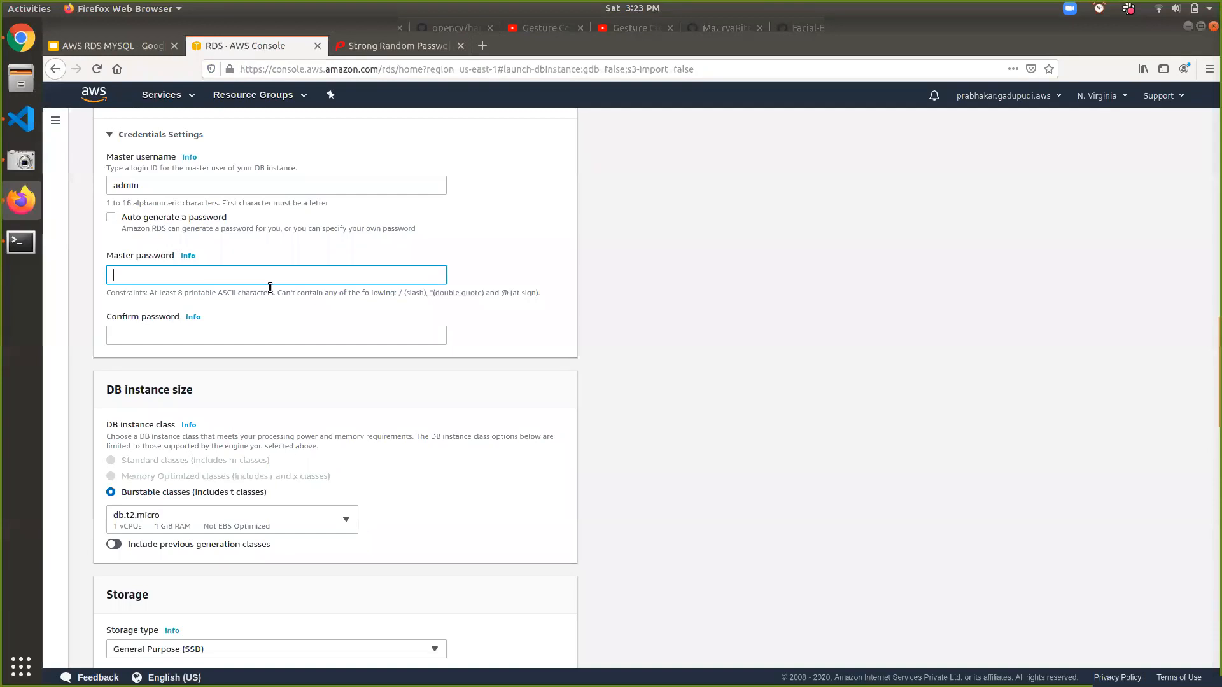
# - Paste the generated password into both Master password and Confirm password
pyautogui.hotkey('ctrl', 'v')
pyautogui.click(233, 335)
pyautogui.hotkey('ctrl', 'v')
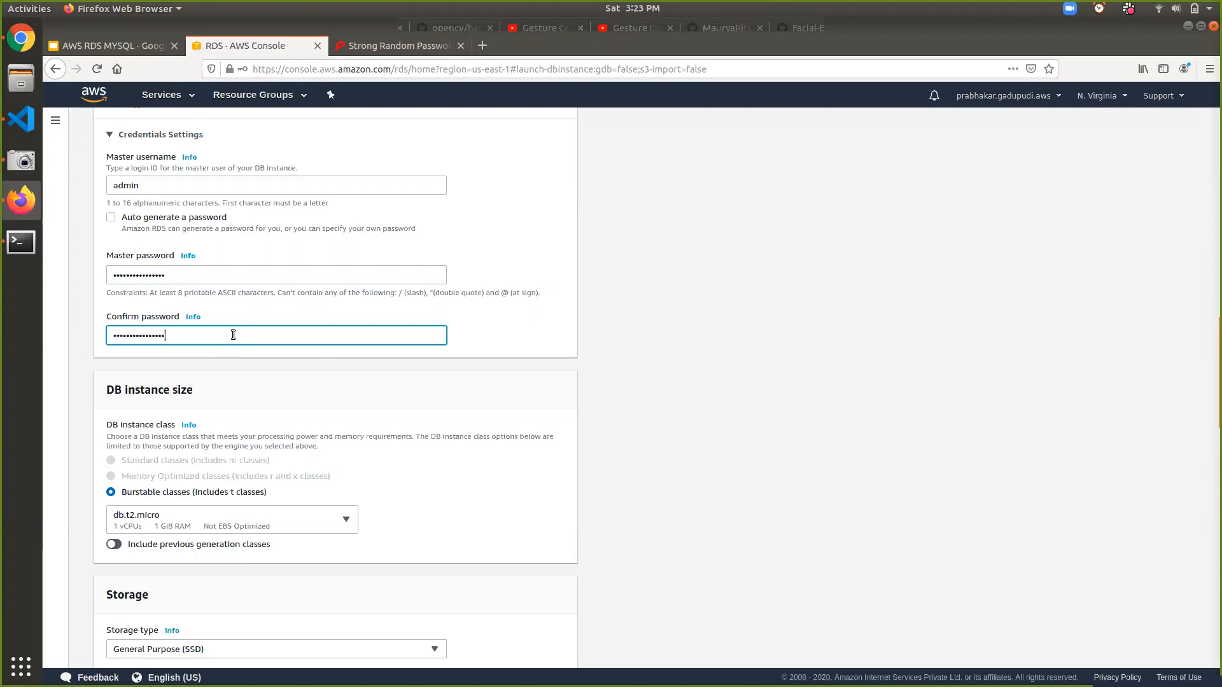
# - Keep db.t2.micro as the DB instance class
pyautogui.scroll(2, 233, 335)
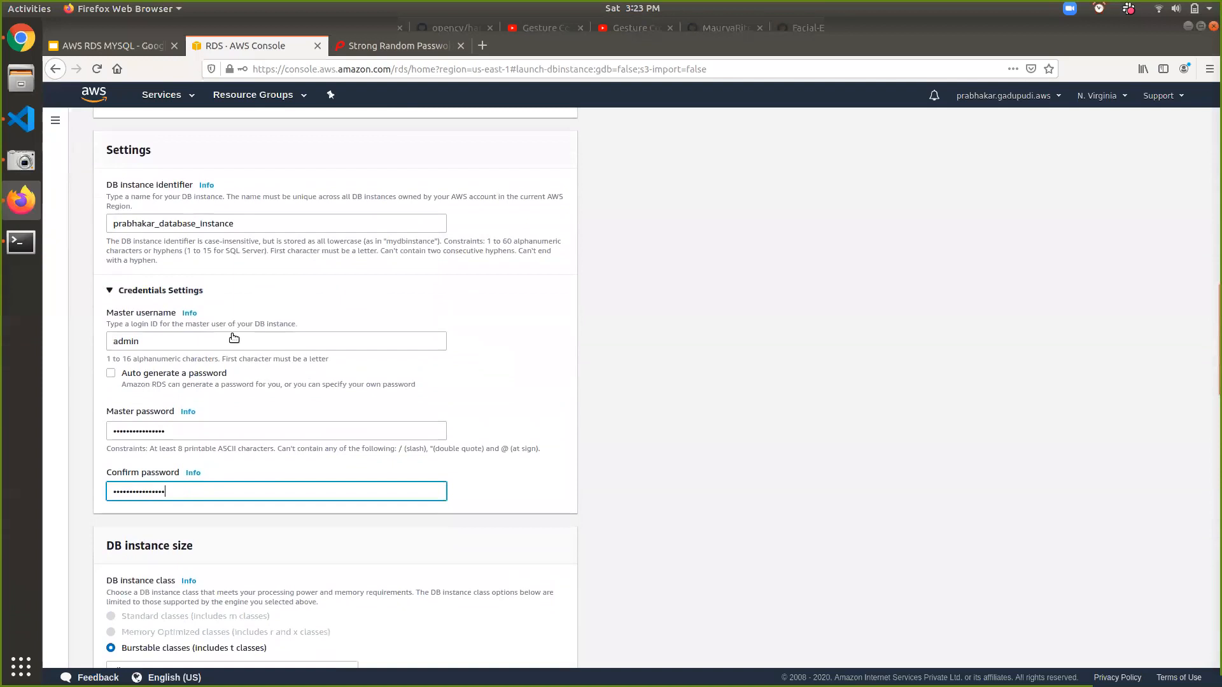
pyautogui.scroll(-6, 233, 337)
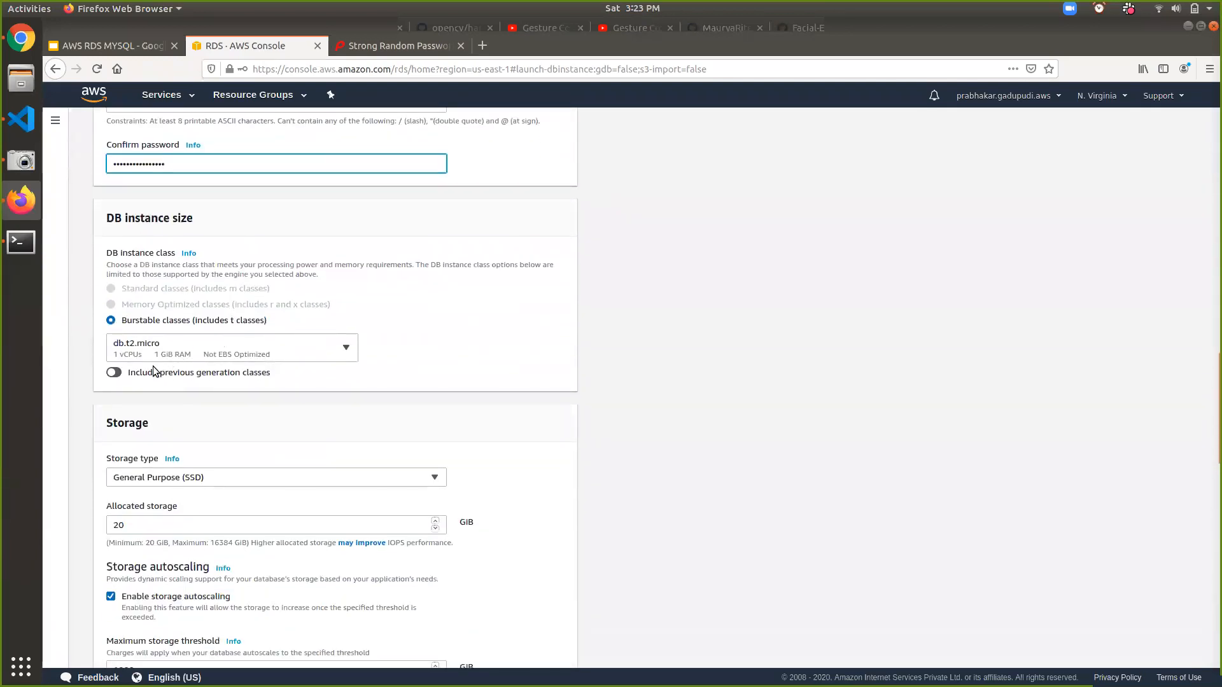
pyautogui.scroll(14, 153, 365)
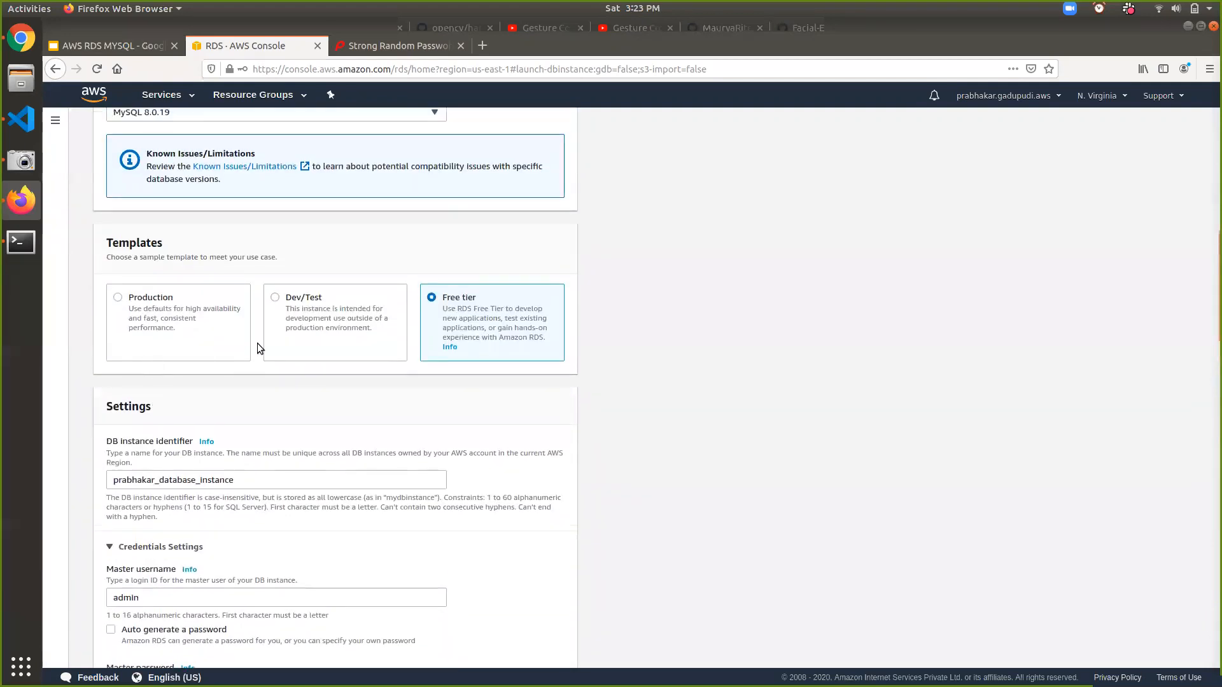
pyautogui.scroll(-15, 409, 354)
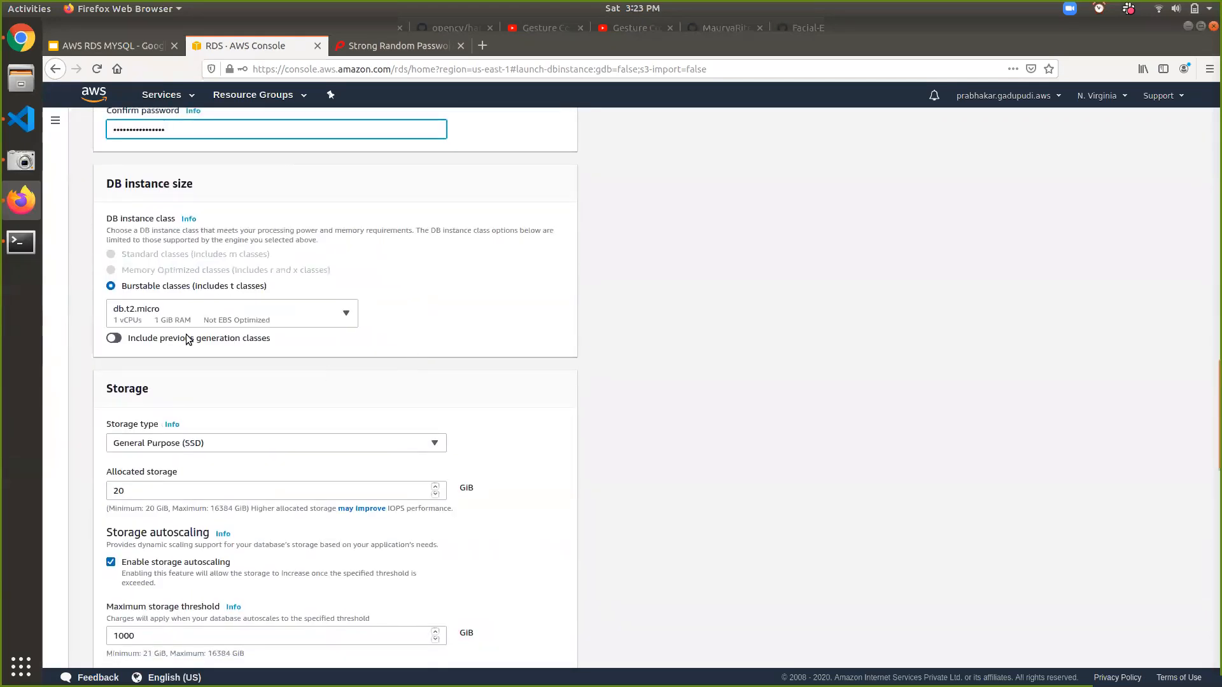
pyautogui.click(305, 308)
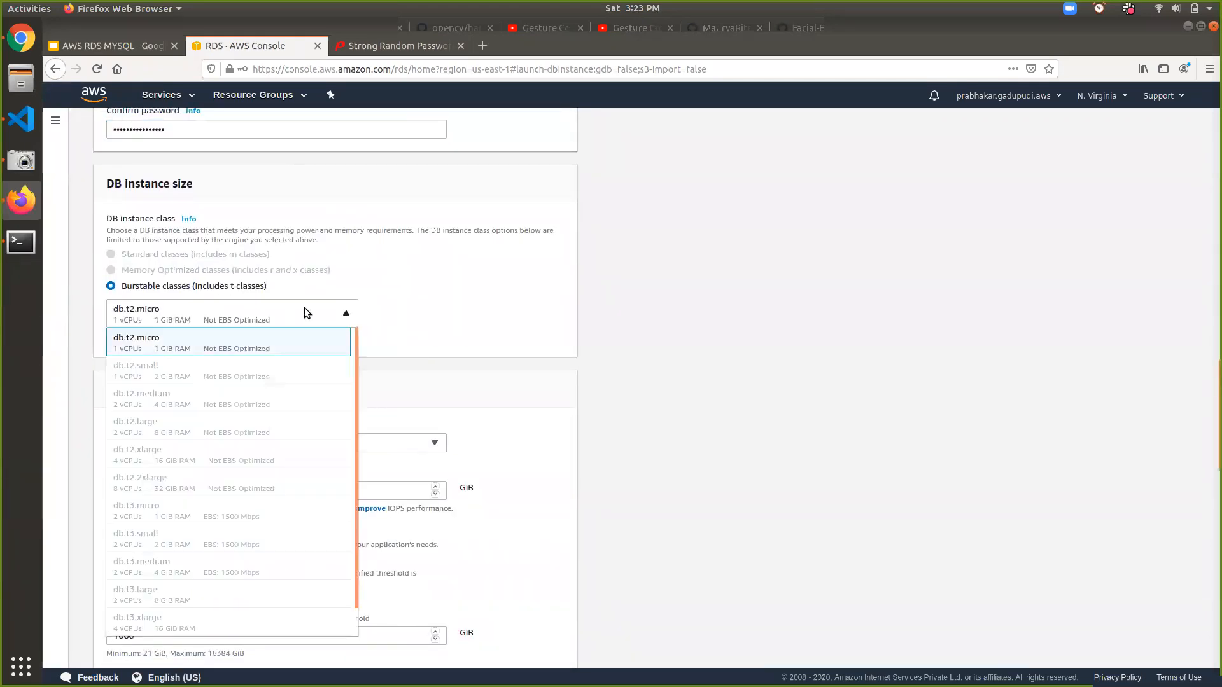
pyautogui.click(456, 322)
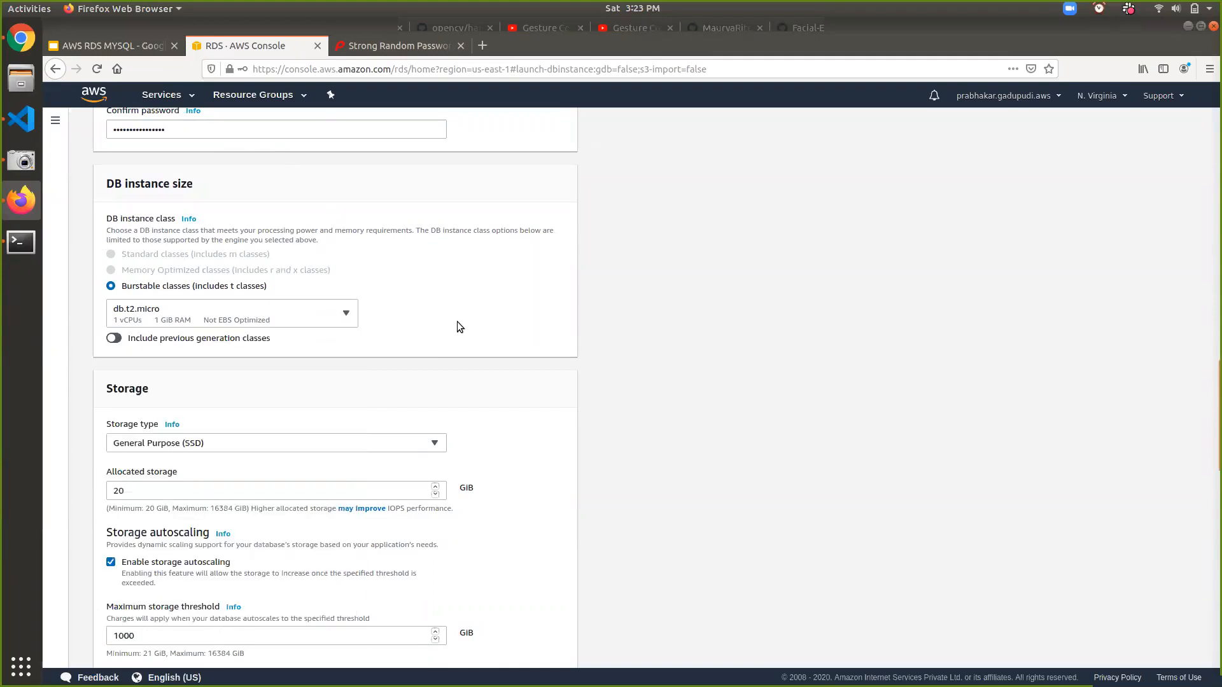
# - Switch the template from Production back to Free tier
pyautogui.scroll(12, 456, 322)
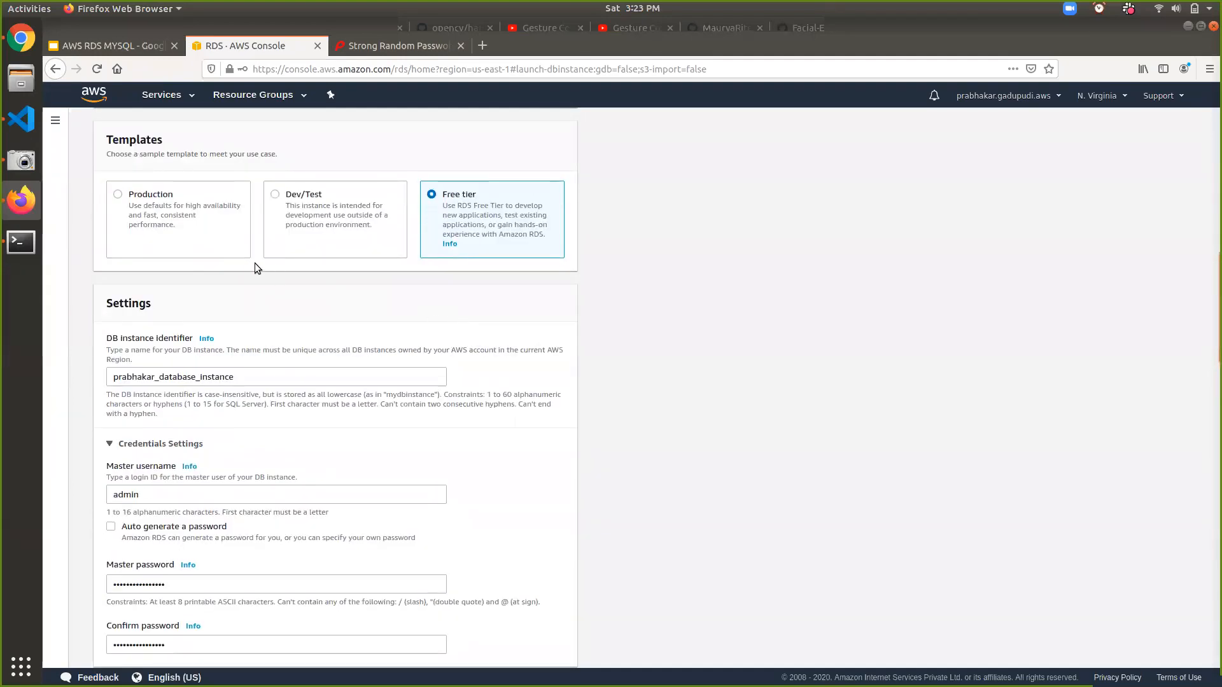
pyautogui.click(143, 197)
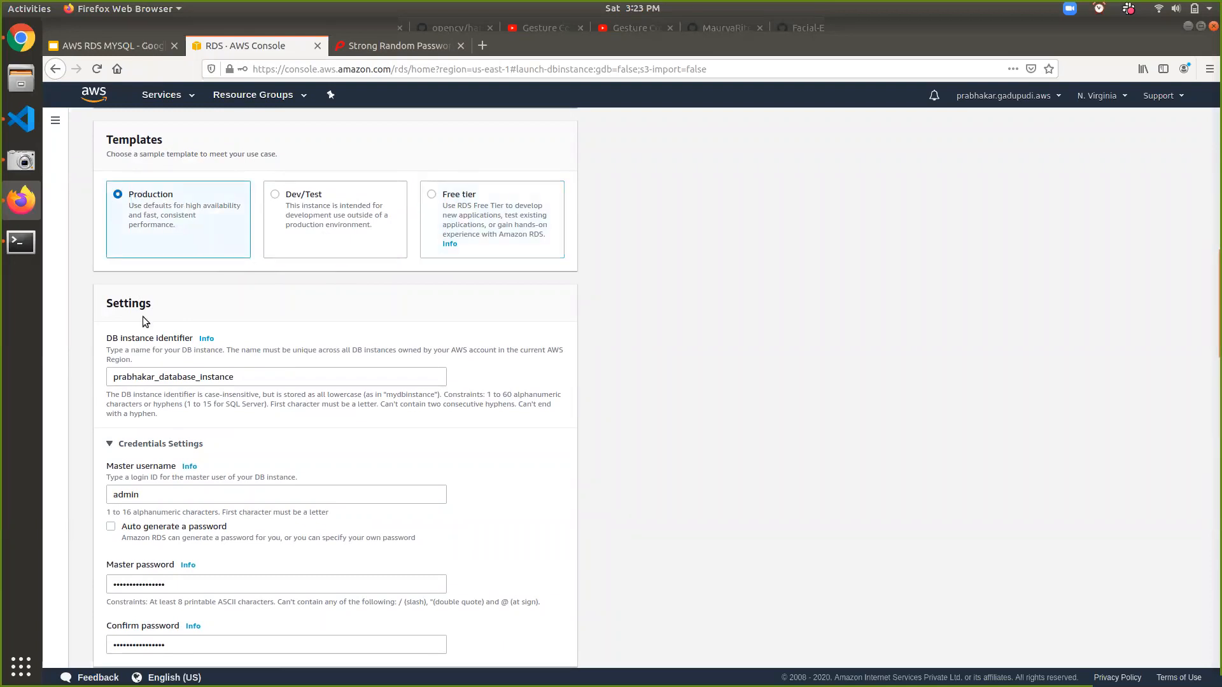
pyautogui.scroll(-10, 142, 316)
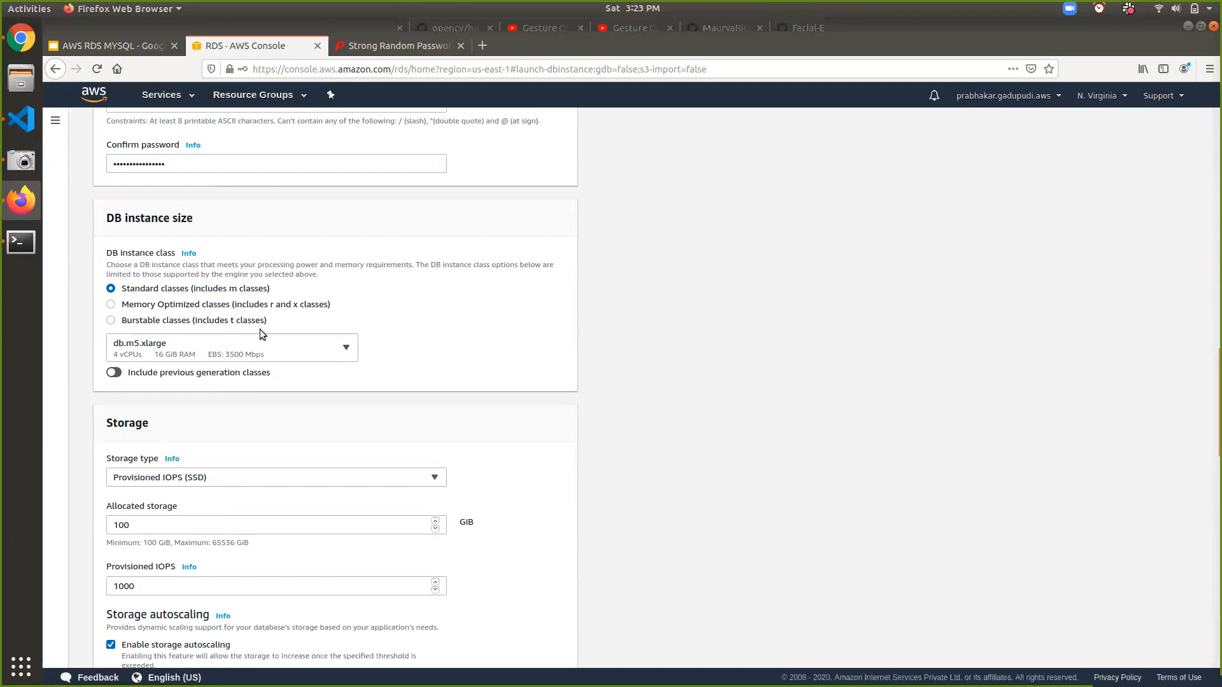
pyautogui.scroll(12, 260, 330)
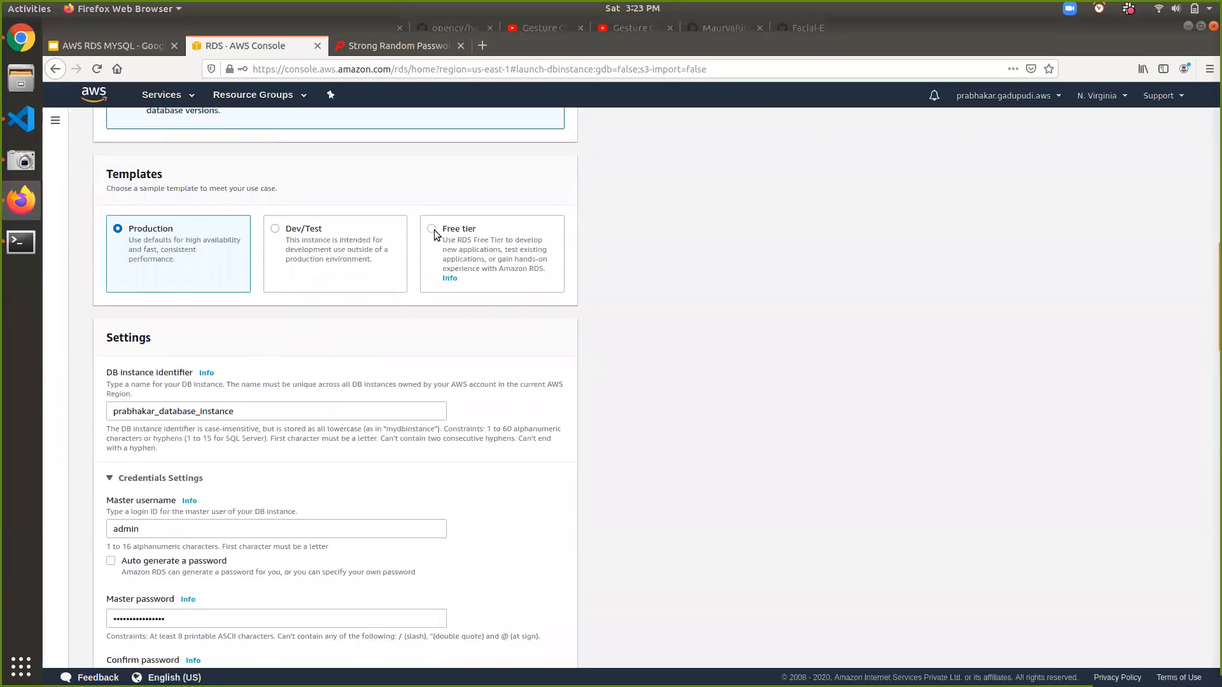
pyautogui.click(432, 229)
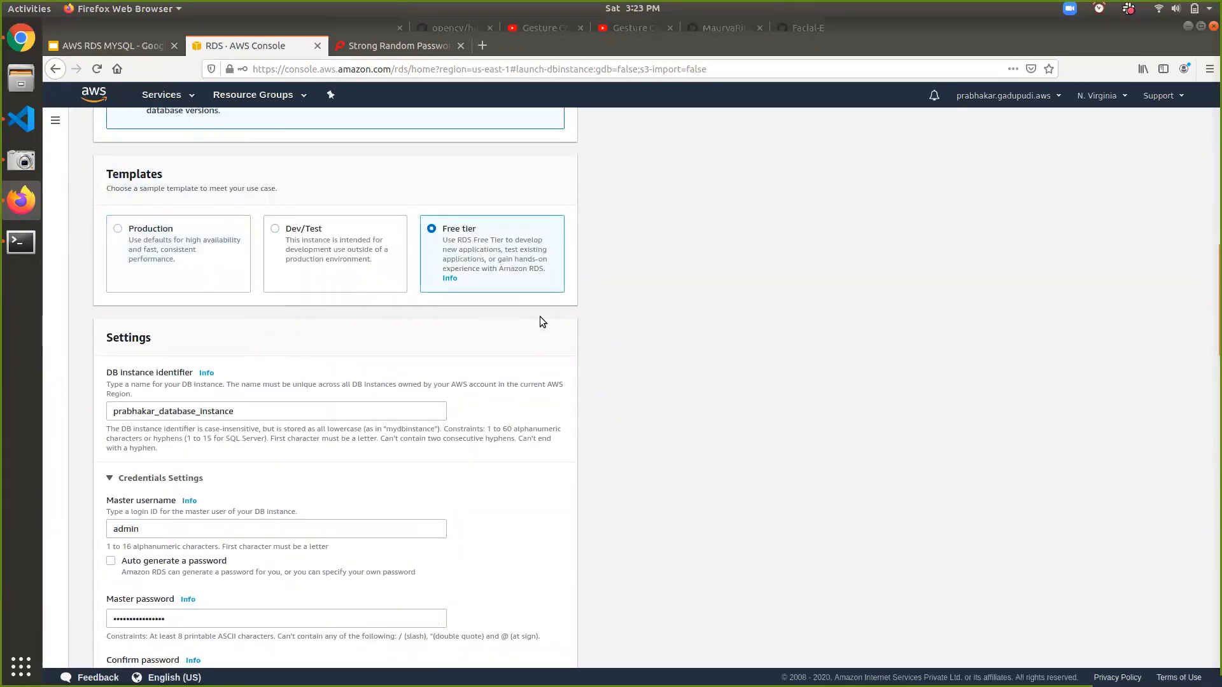
pyautogui.scroll(-10, 540, 319)
pyautogui.scroll(-10, 540, 315)
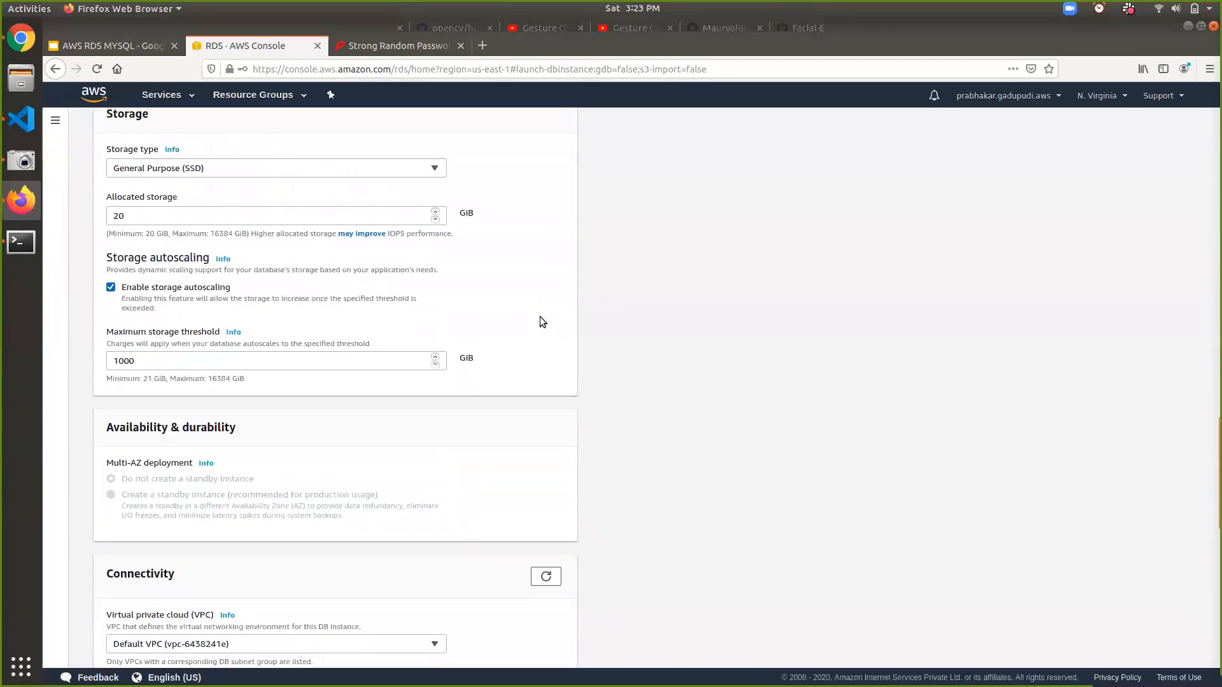
pyautogui.scroll(3, 539, 321)
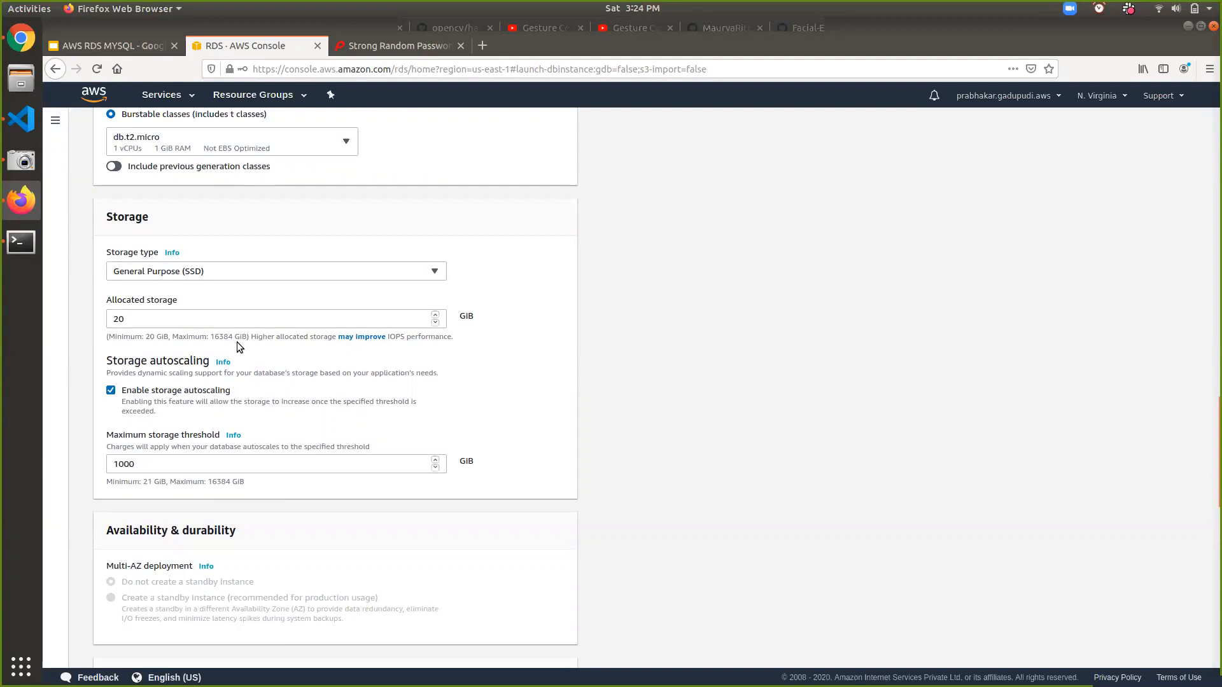
# - Leave Enable storage autoscaling unchecked for the 20 GiB General Purpose (SSD) storage
pyautogui.click(112, 391)
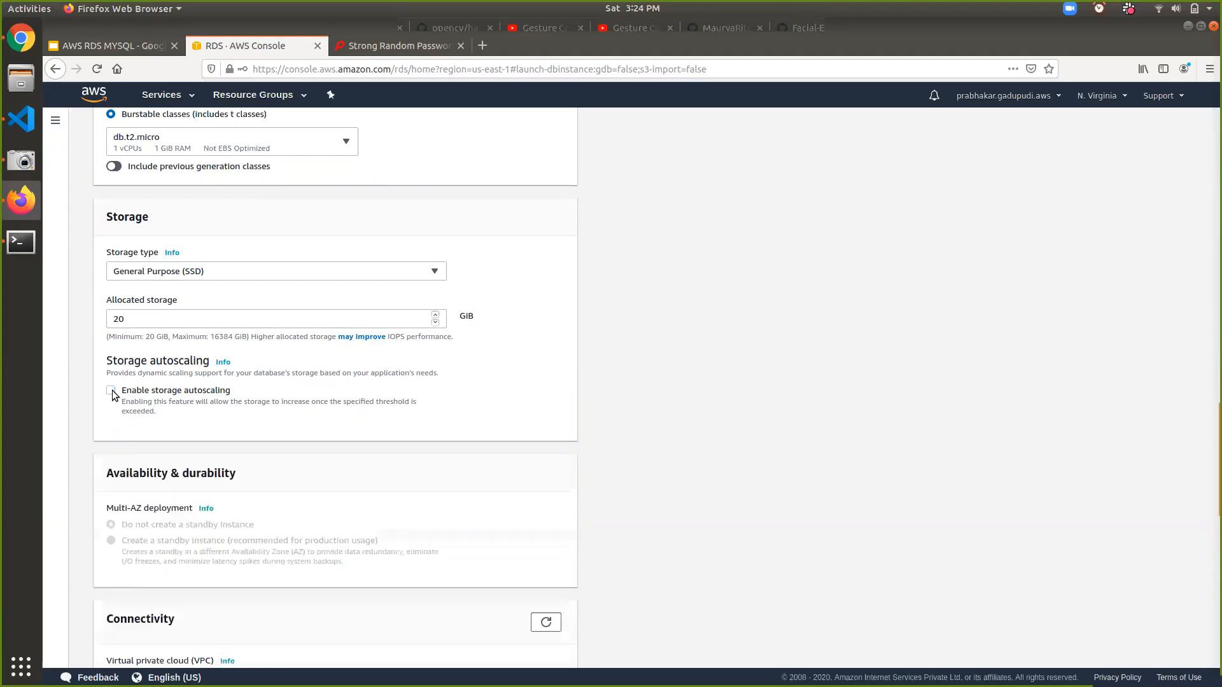
pyautogui.click(112, 390)
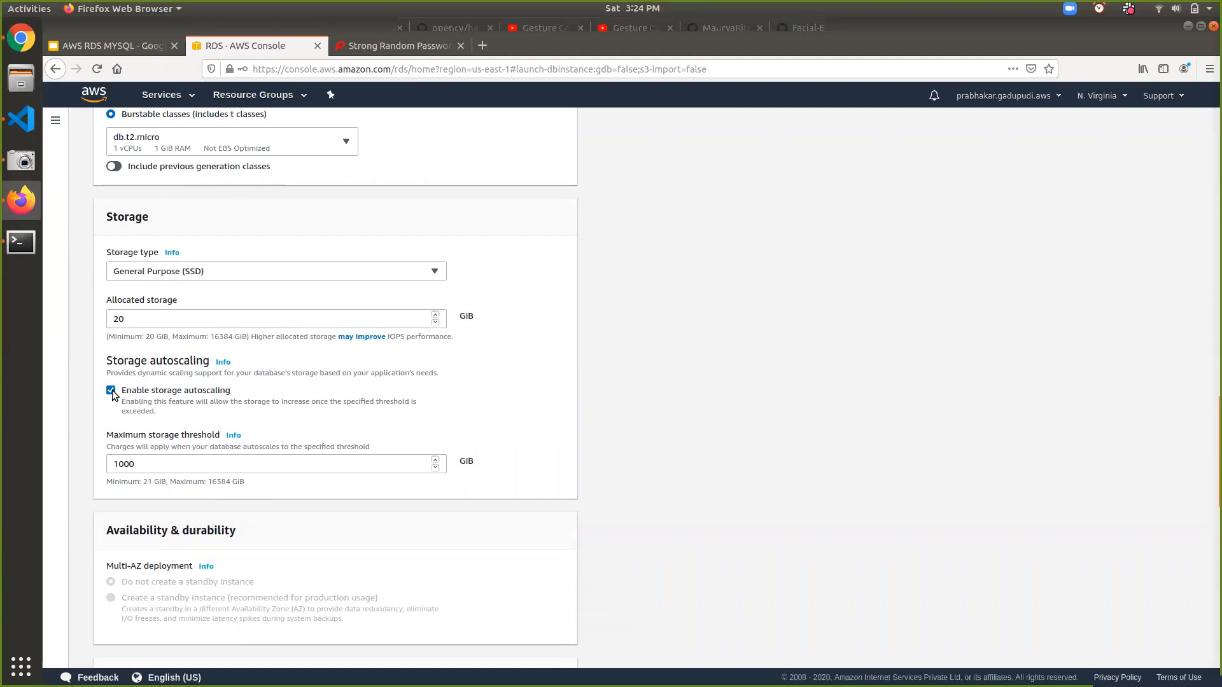
pyautogui.click(111, 390)
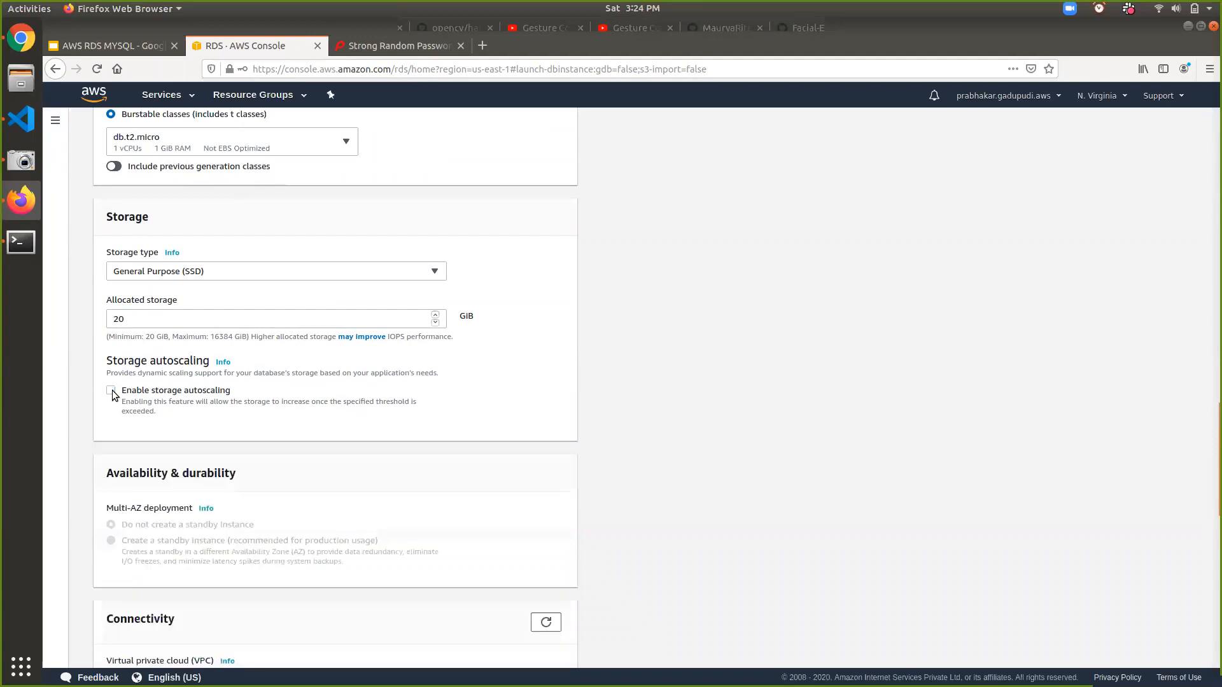
pyautogui.scroll(-3, 112, 391)
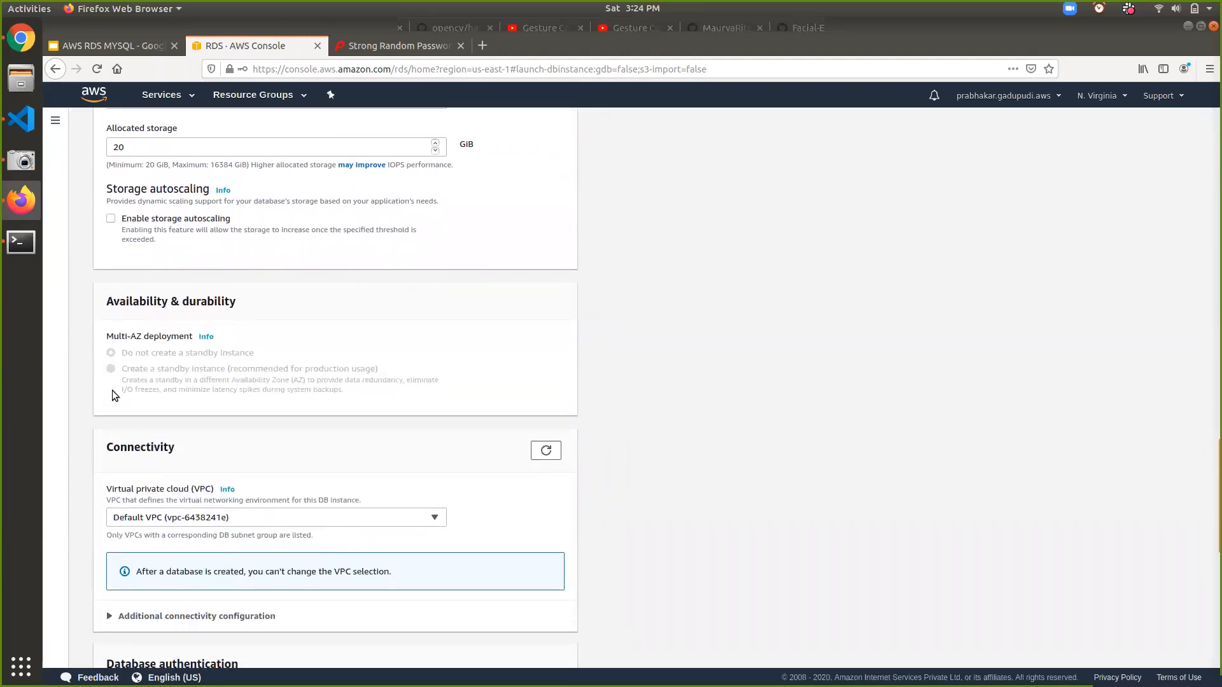
pyautogui.scroll(-3, 112, 390)
pyautogui.scroll(-2, 111, 391)
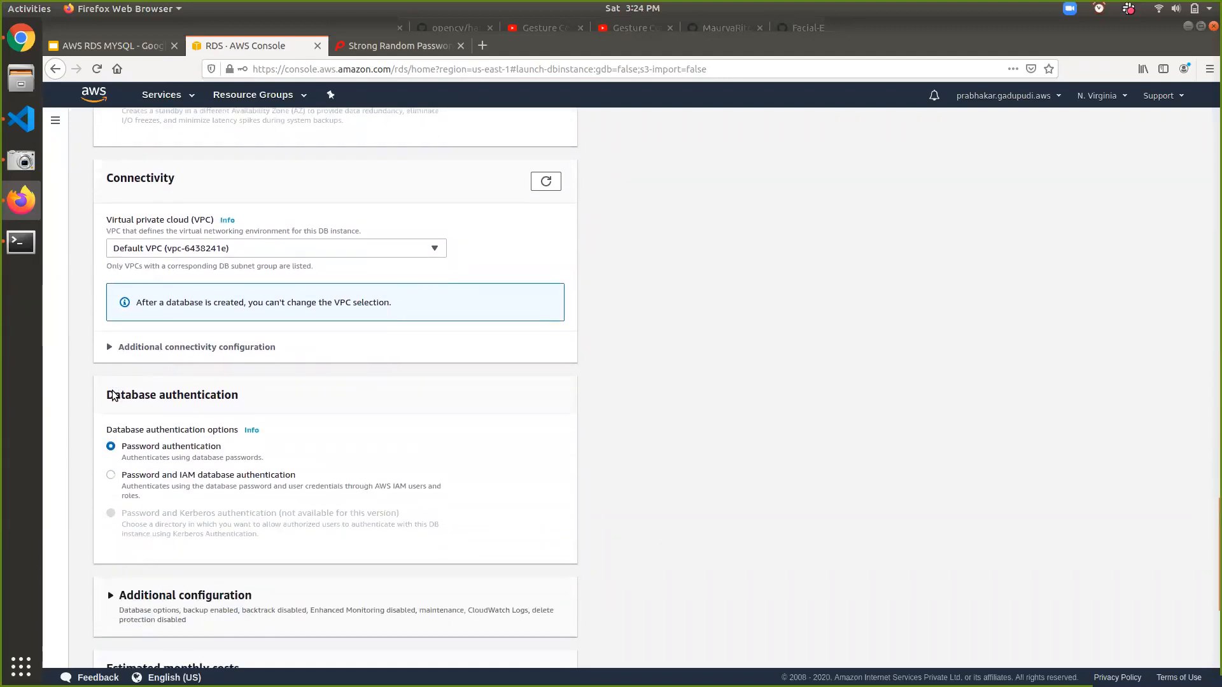
pyautogui.click(305, 243)
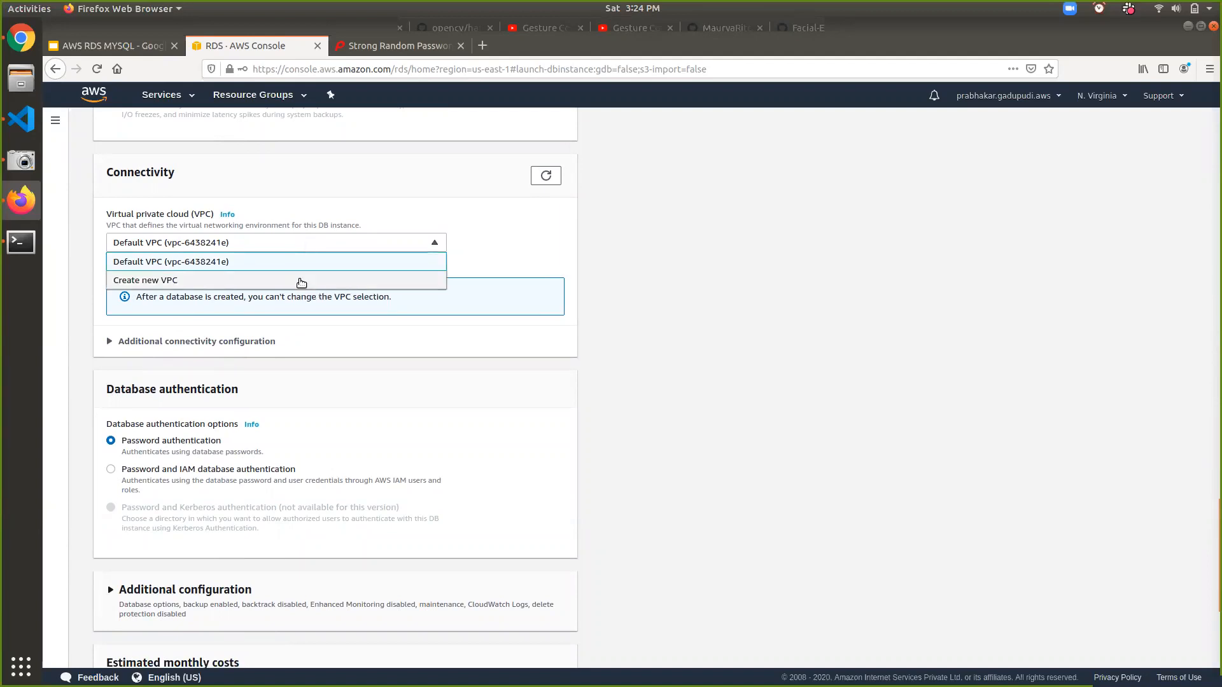
pyautogui.click(301, 283)
pyautogui.click(287, 241)
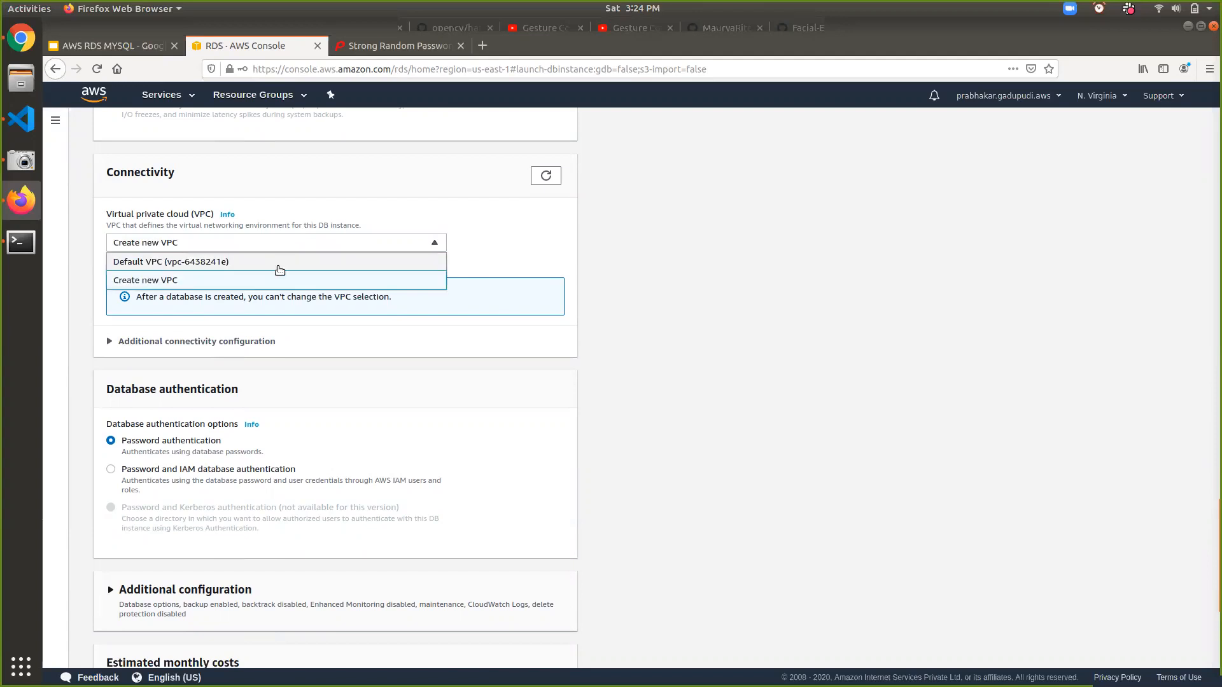
pyautogui.click(278, 266)
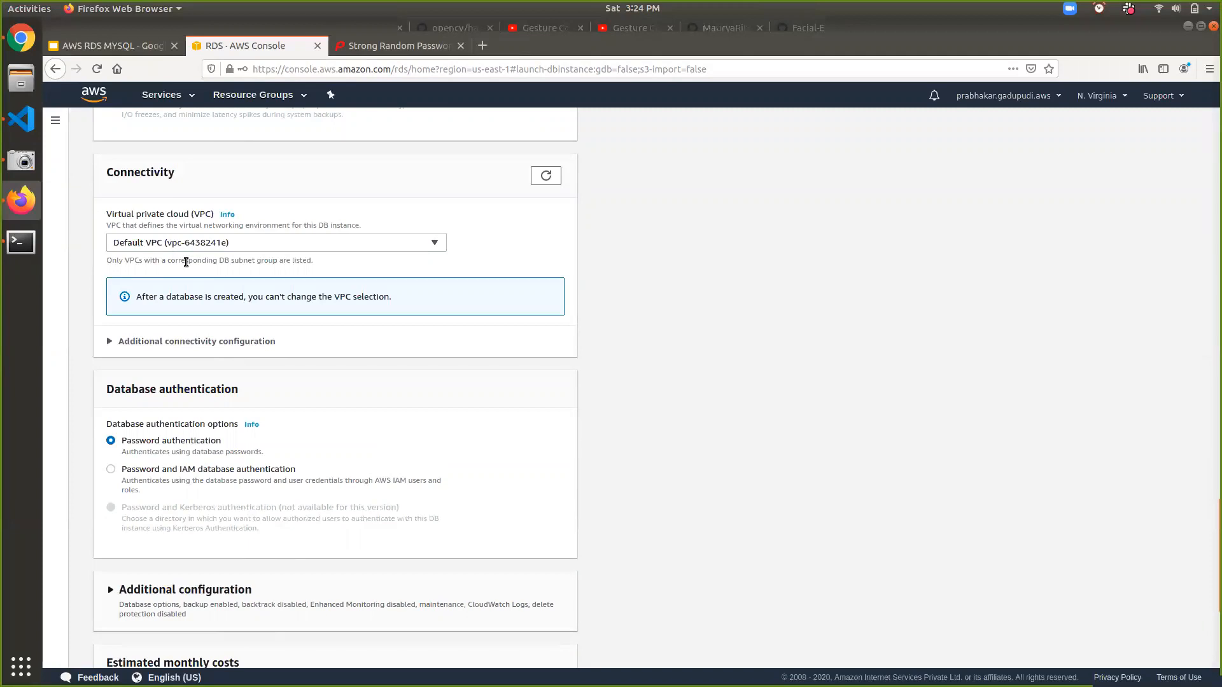
pyautogui.scroll(-3, 186, 262)
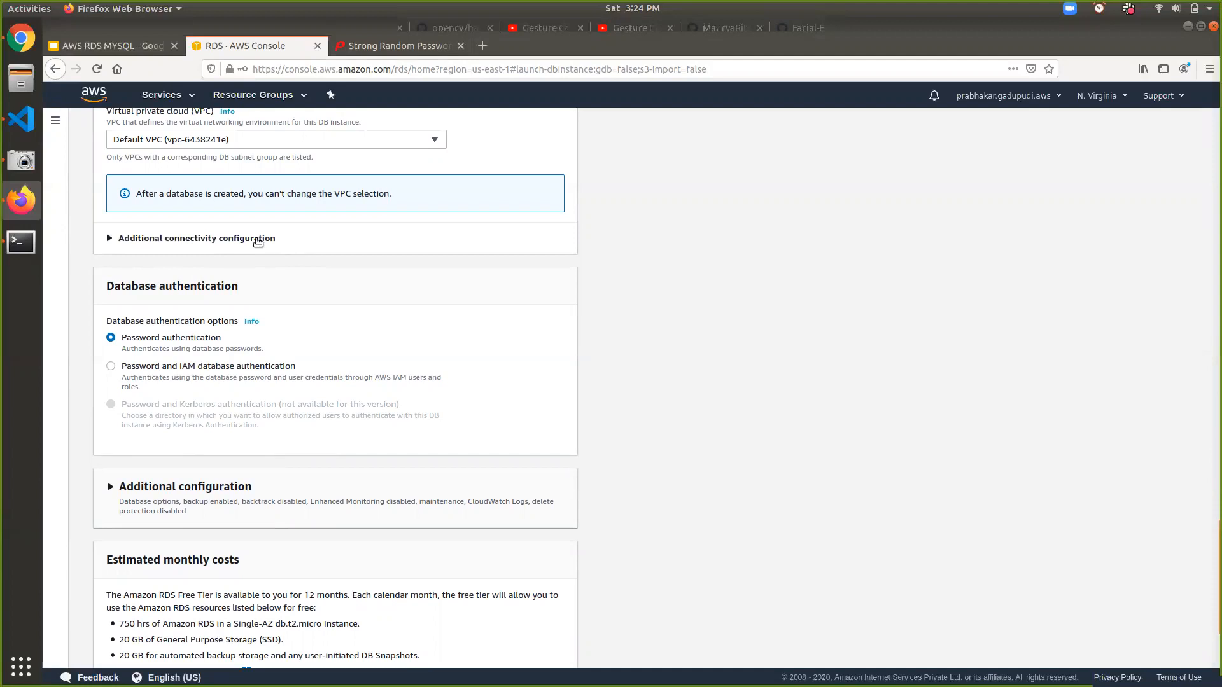
# - Set Publicly accessible to Yes under Additional connectivity configuration
pyautogui.click(240, 241)
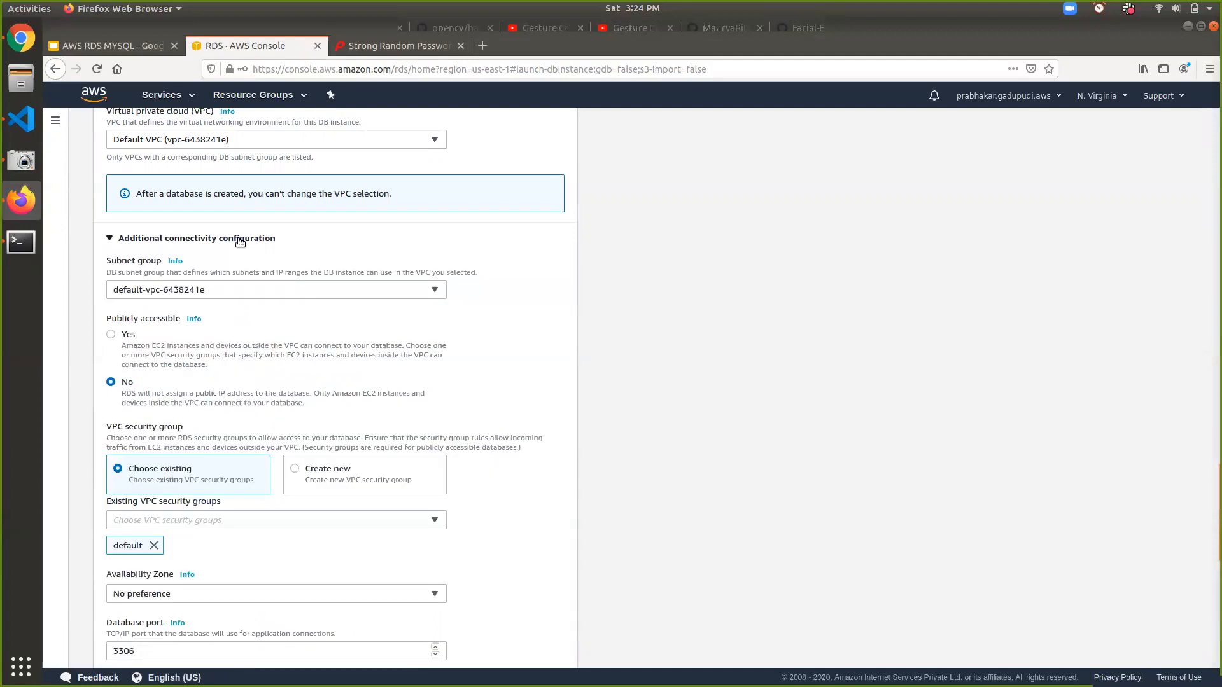
pyautogui.scroll(-2, 239, 240)
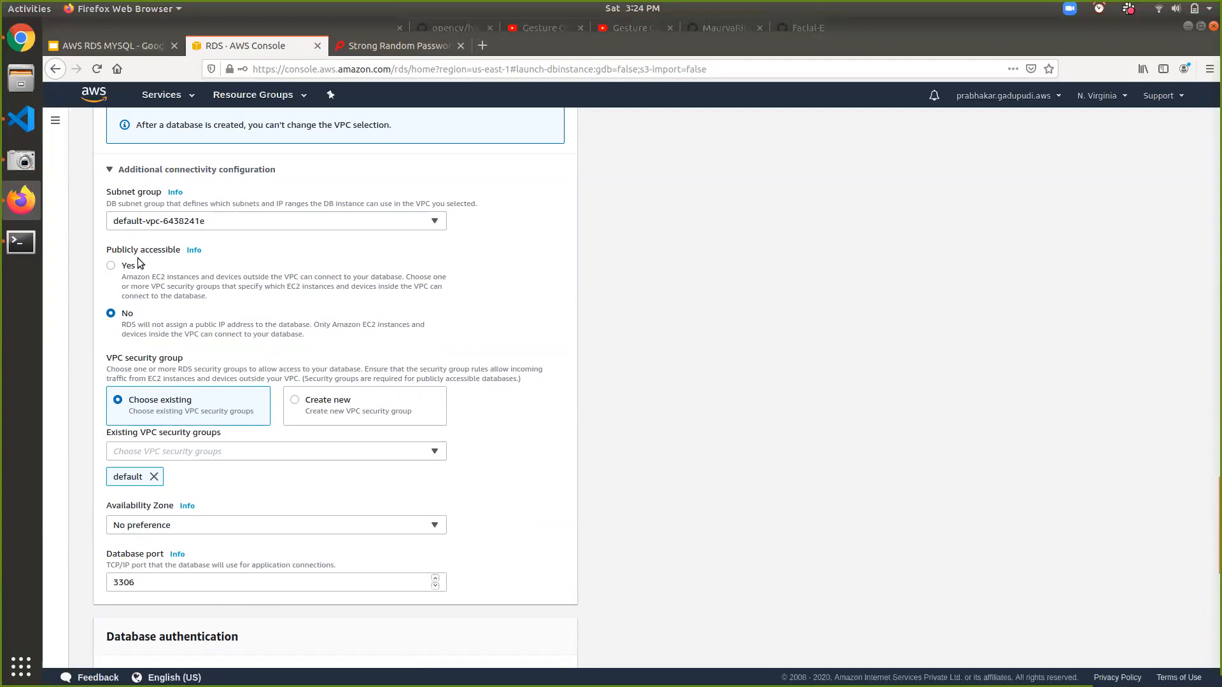
pyautogui.click(111, 268)
pyautogui.click(112, 316)
pyautogui.click(112, 266)
pyautogui.scroll(-5, 160, 361)
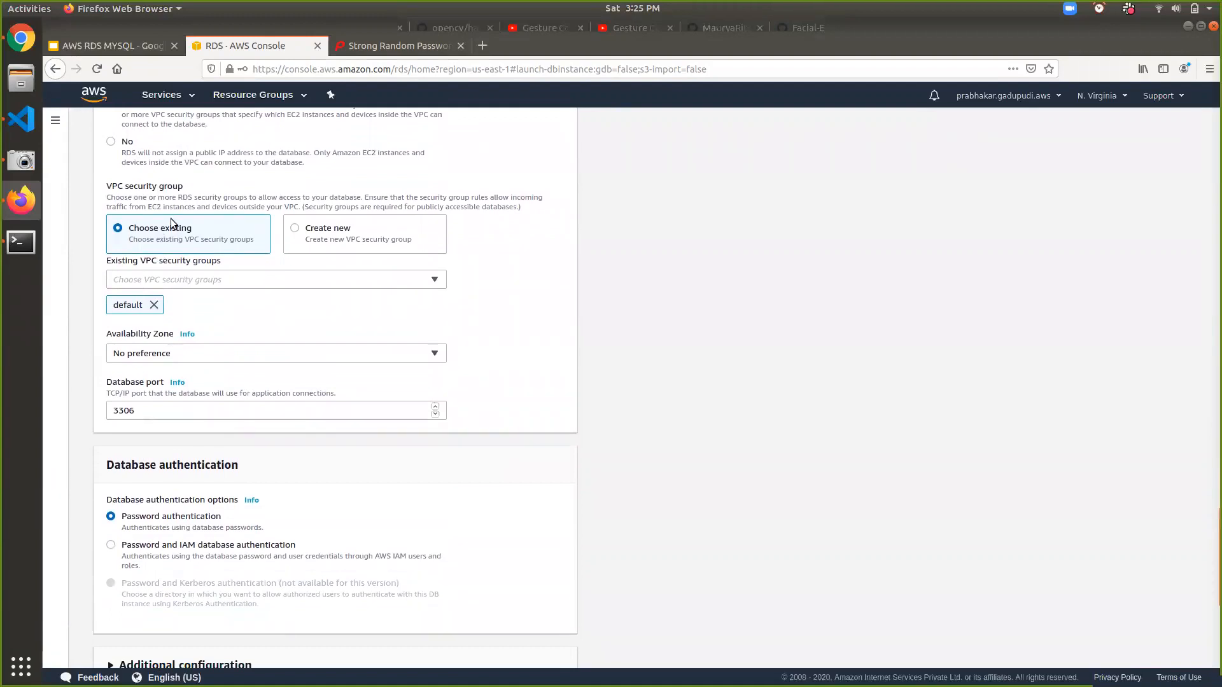
# - Create a new security group named sample-mysql-sg
pyautogui.click(295, 231)
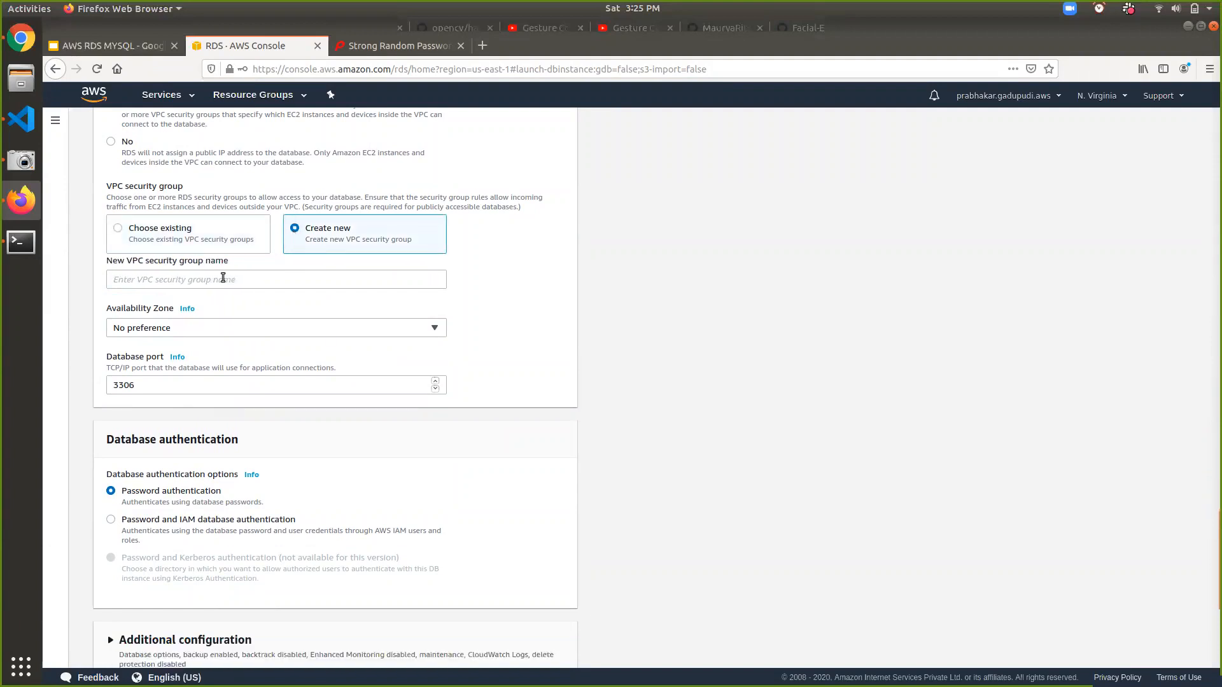
pyautogui.click(223, 278)
pyautogui.write('sample-m')
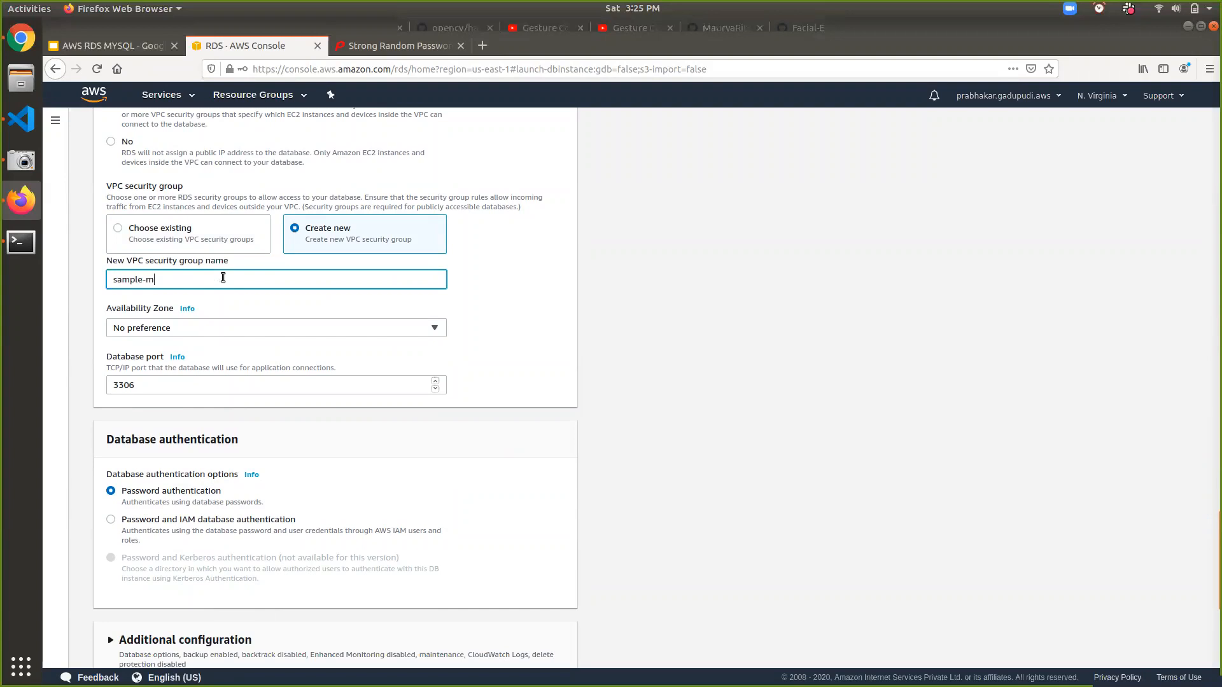
pyautogui.write('ysql-sg')
# - Set the Availability Zone to us-east-1e
pyautogui.scroll(-2, 223, 277)
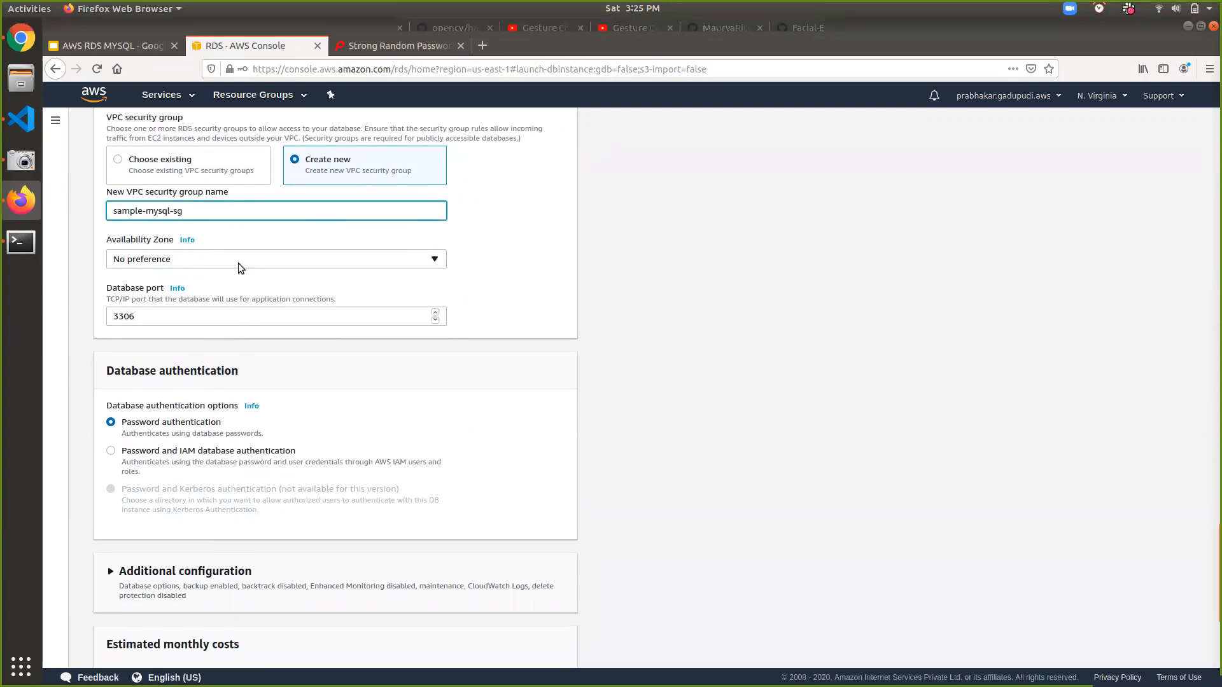
pyautogui.click(241, 267)
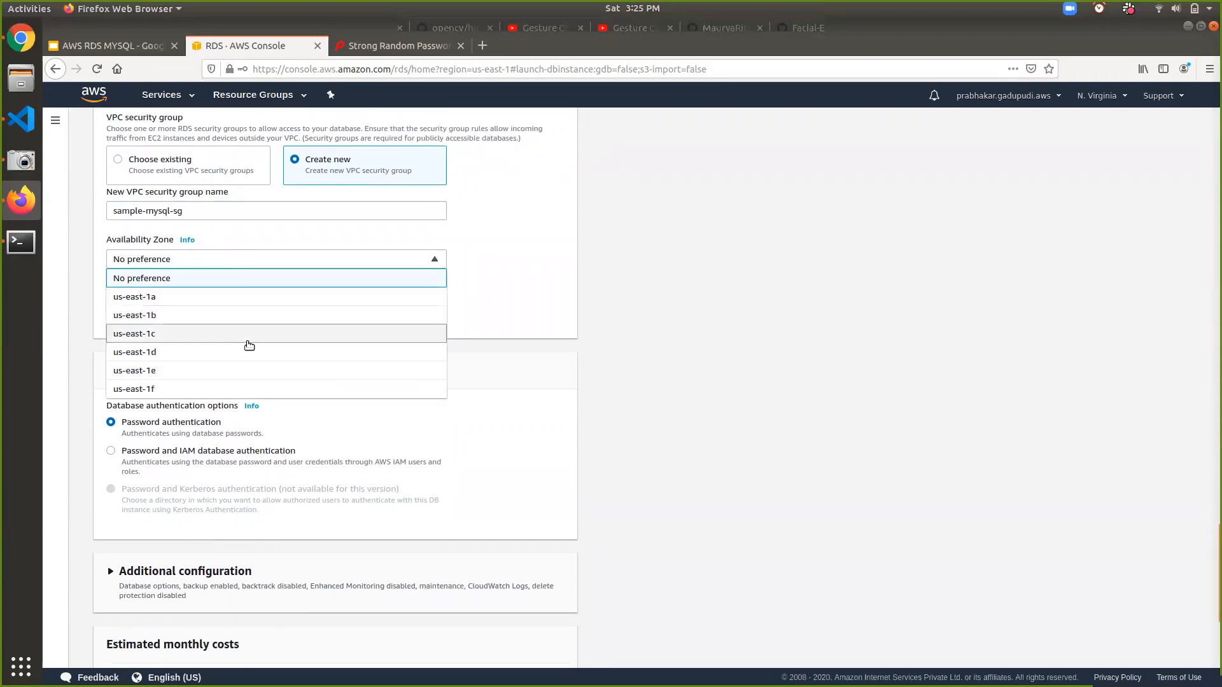
pyautogui.click(183, 379)
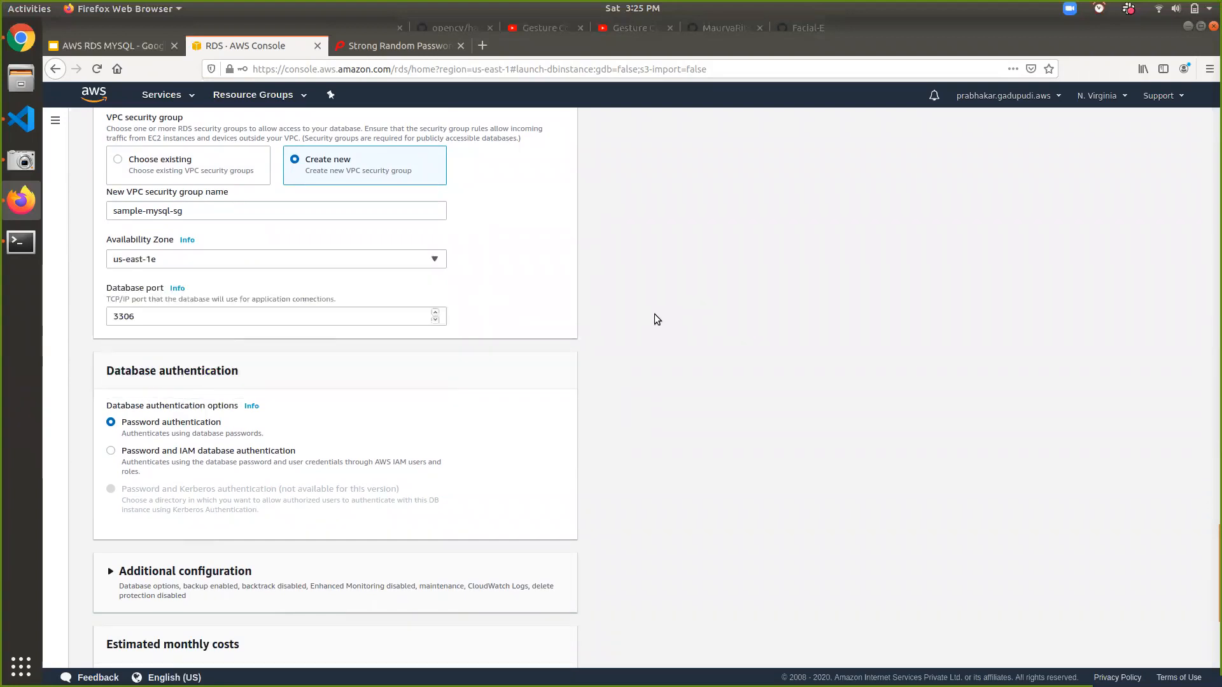
pyautogui.scroll(-5, 657, 319)
pyautogui.scroll(-1, 657, 320)
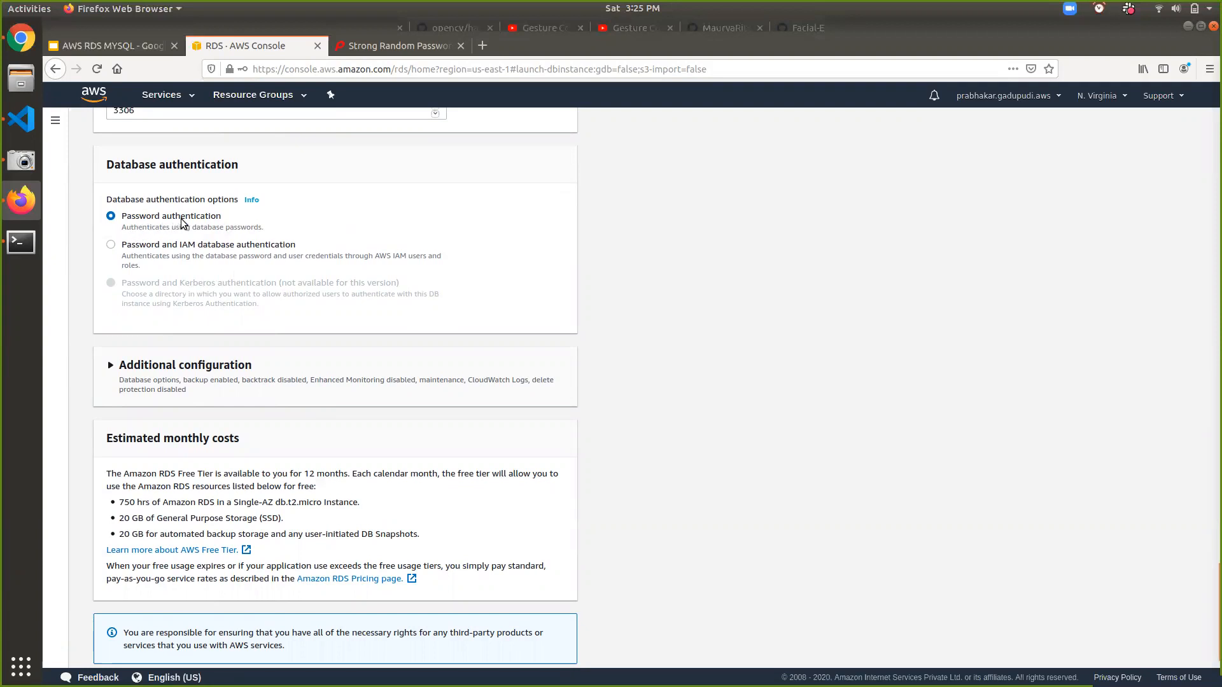
pyautogui.scroll(-1, 180, 220)
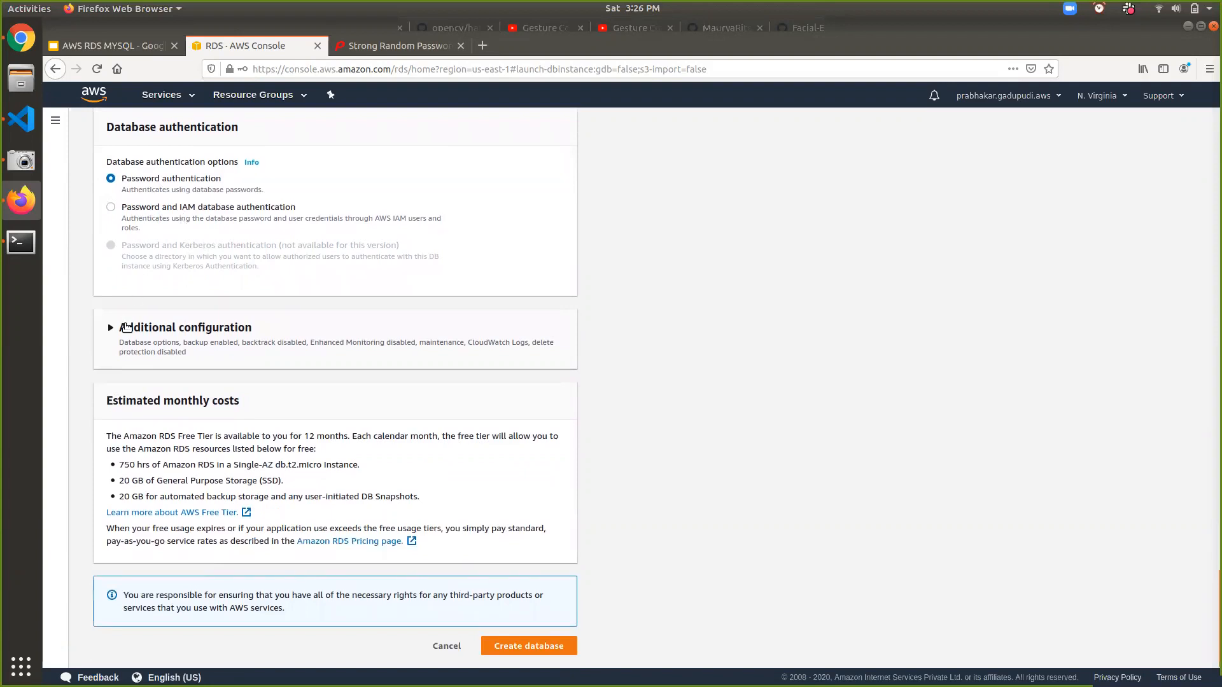
# - Enter an initial database name under Additional configuration
pyautogui.click(127, 327)
pyautogui.scroll(-5, 126, 327)
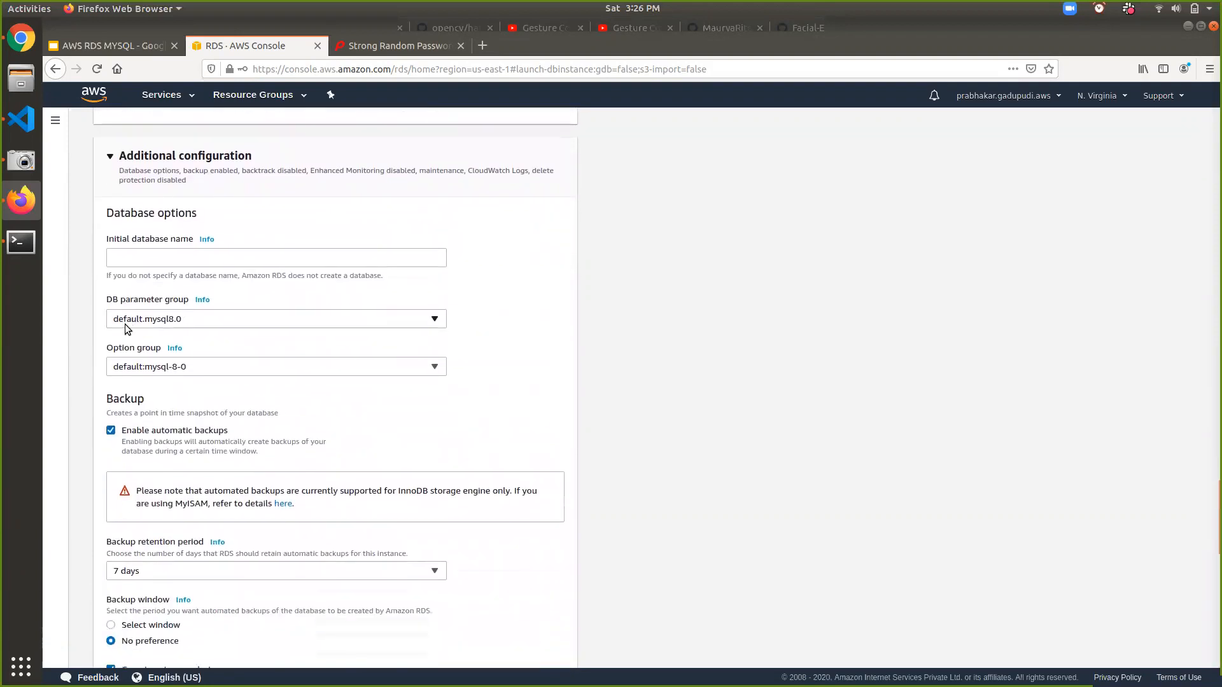
pyautogui.click(154, 256)
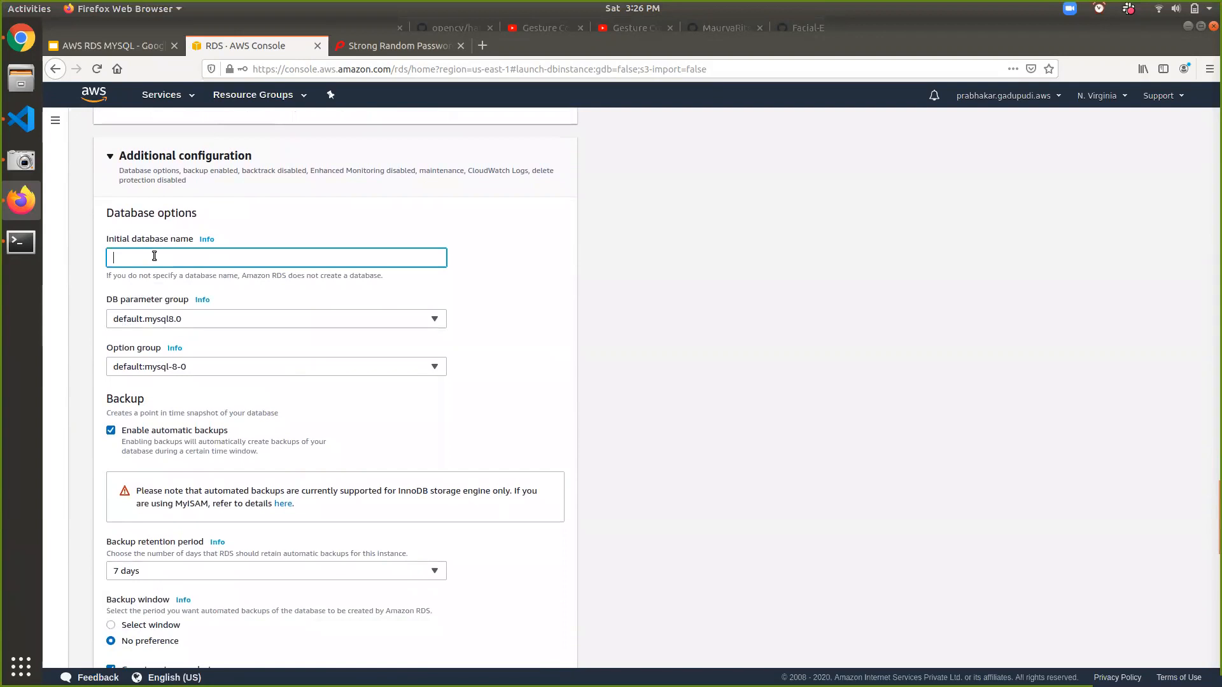
pyautogui.write('prabhakar')
pyautogui.write('_n')
pyautogui.write('_initia')
pyautogui.write('l_db')
# - Disable automatic backups, keeping 7-day retention and no backup window preference
pyautogui.scroll(-3, 187, 407)
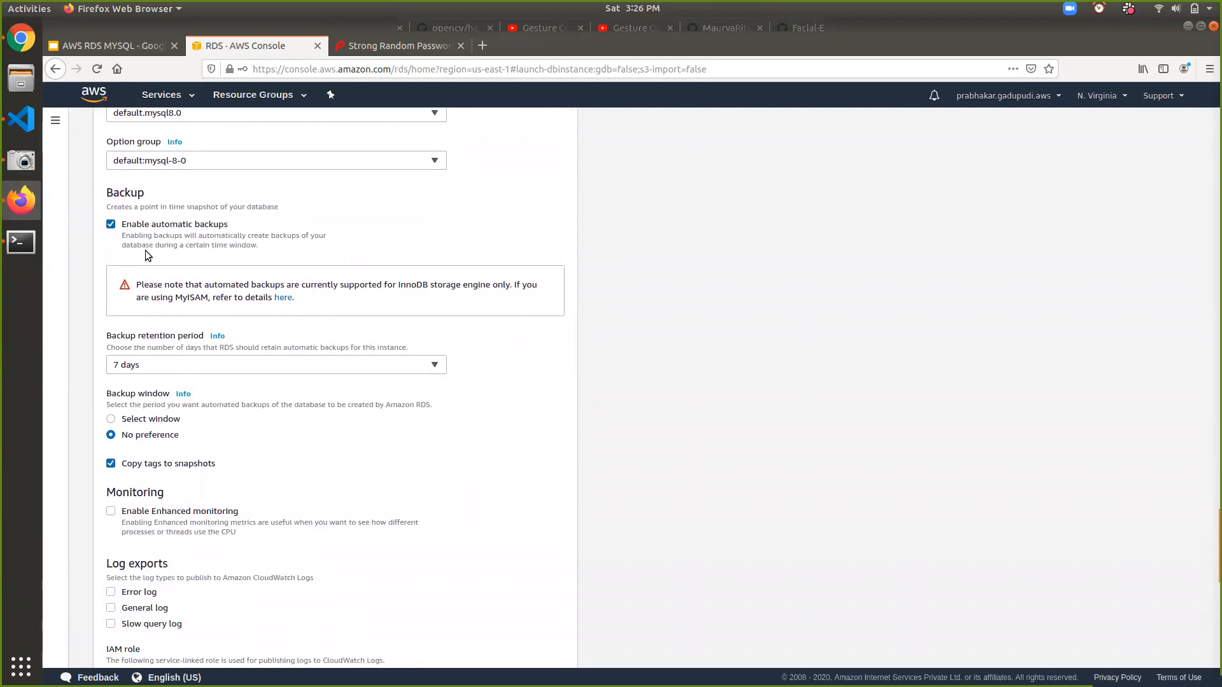
pyautogui.click(159, 364)
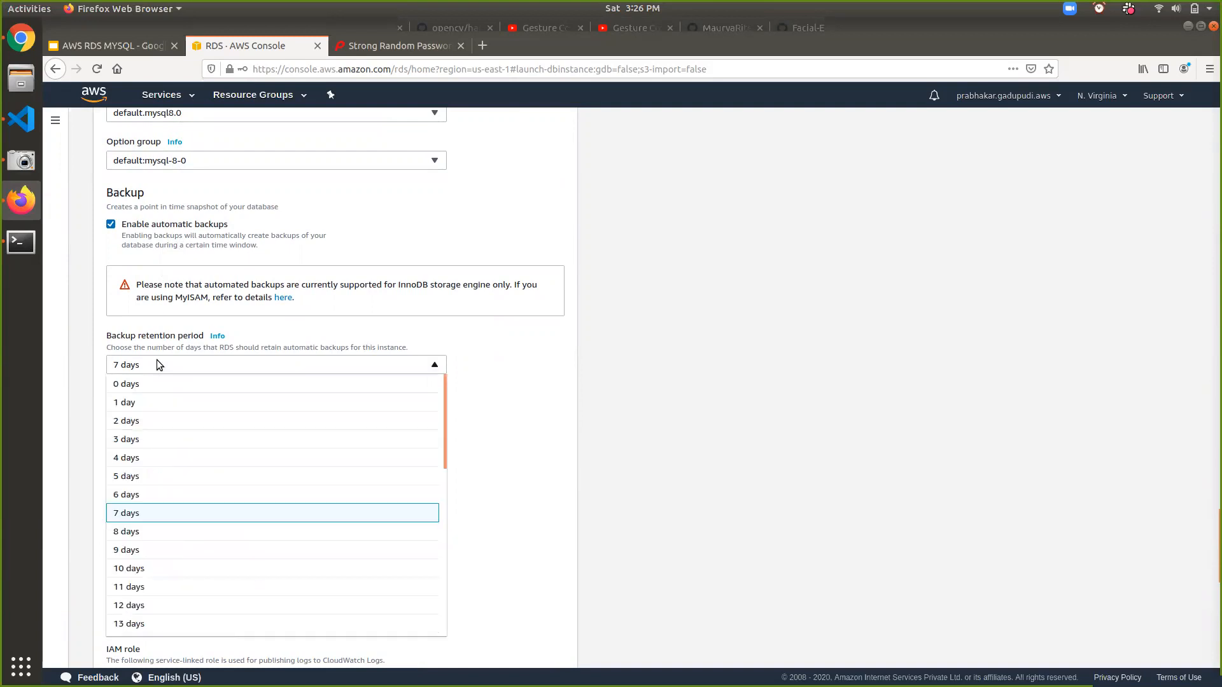
pyautogui.click(159, 364)
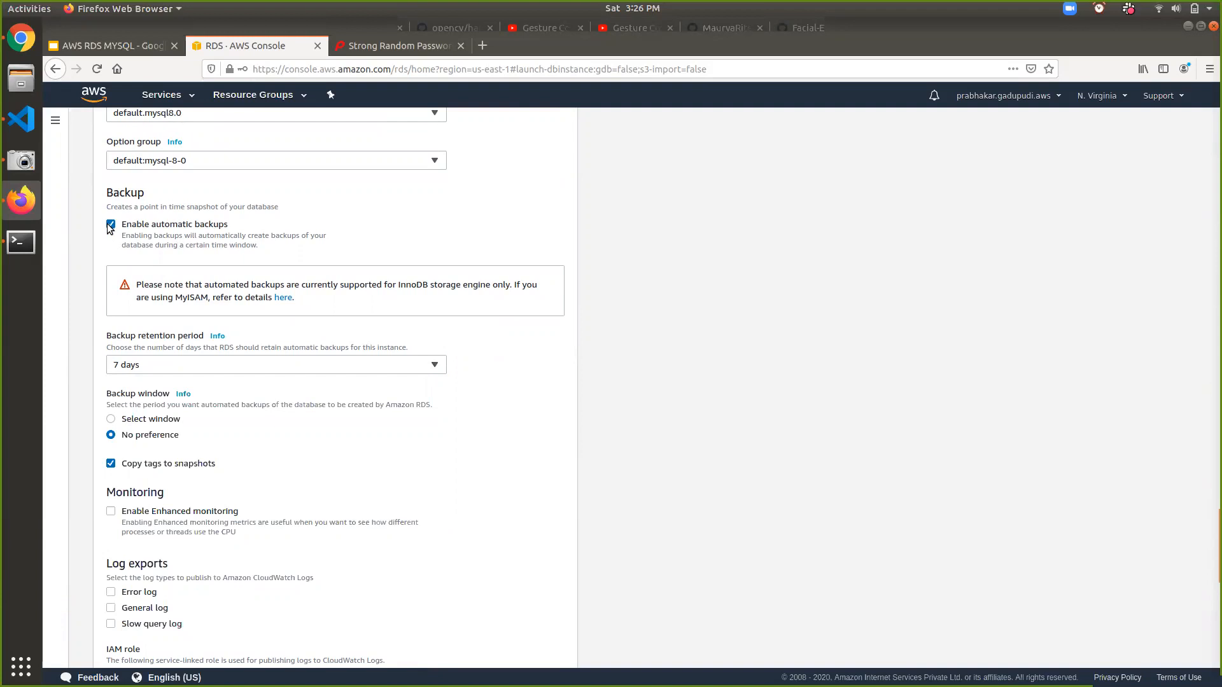
pyautogui.click(112, 420)
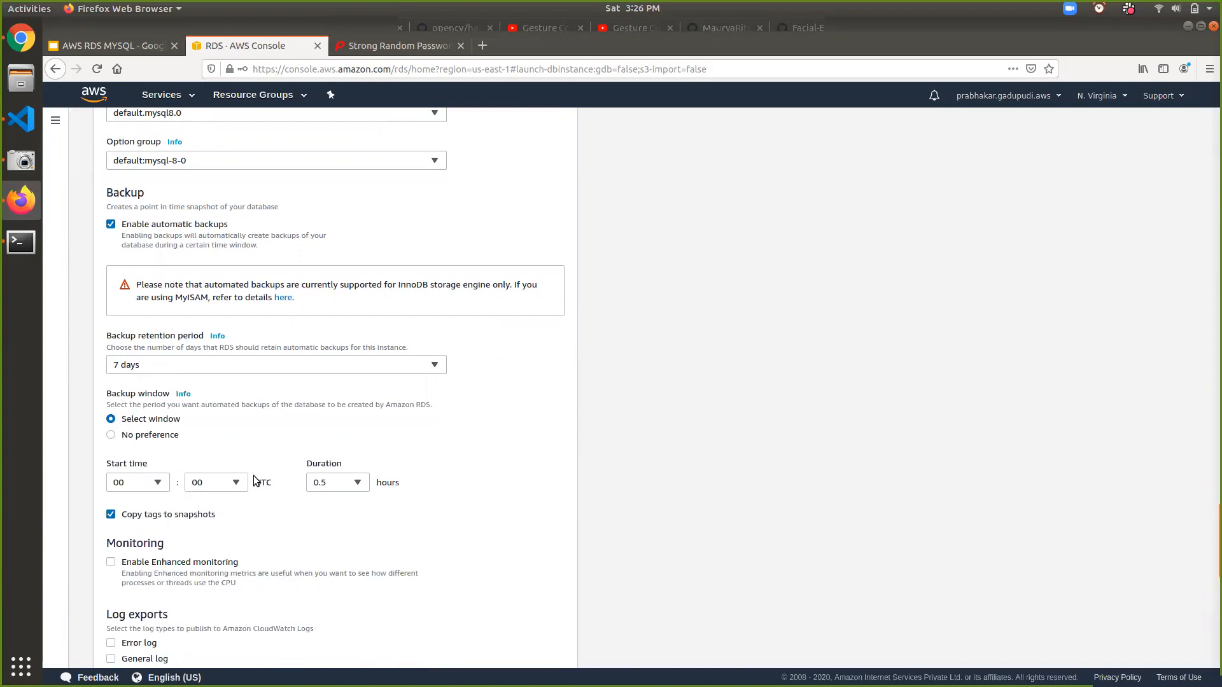
pyautogui.click(141, 436)
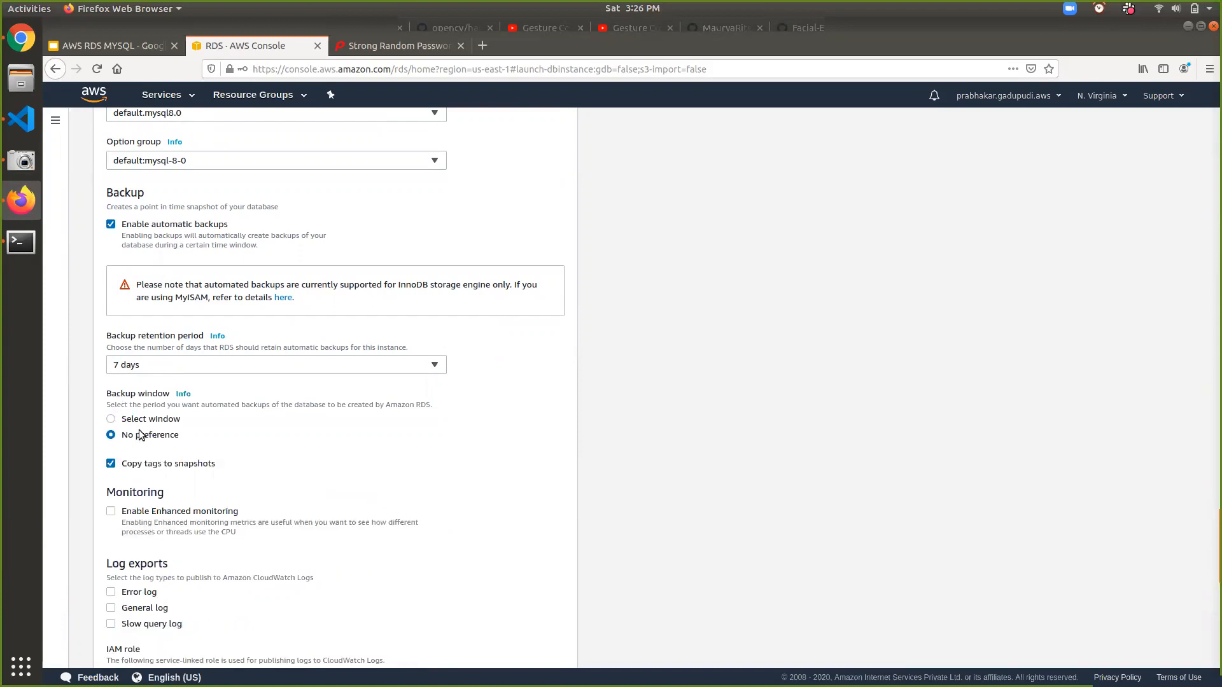
pyautogui.click(110, 224)
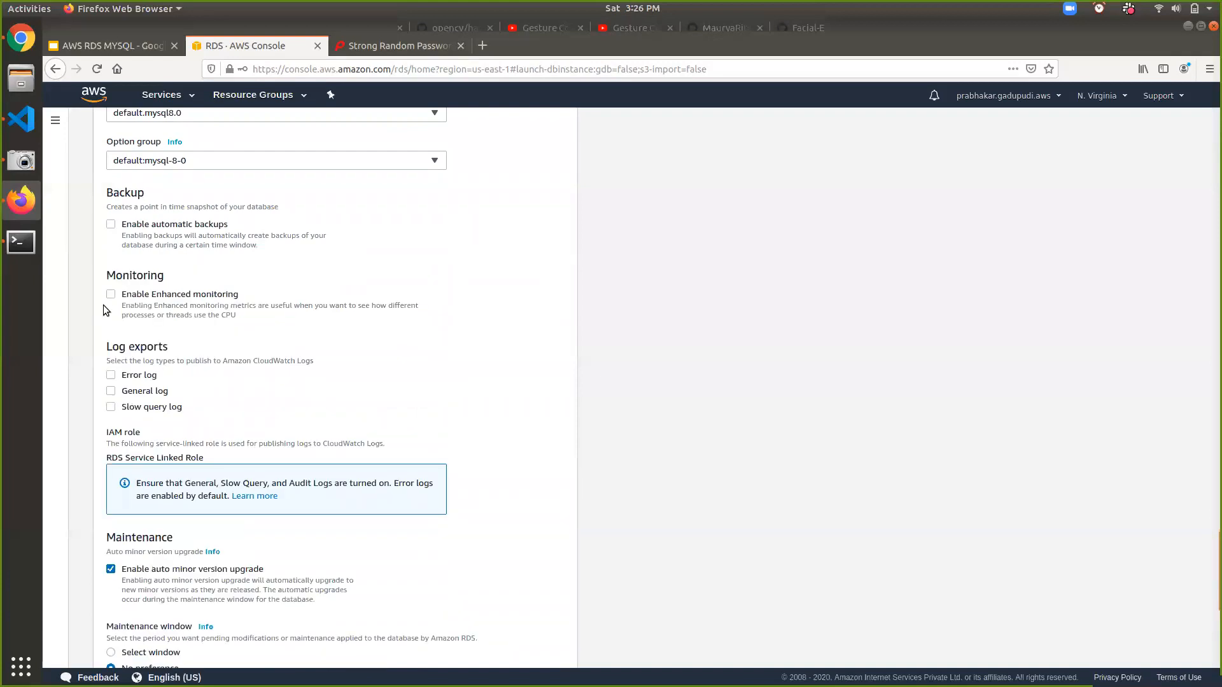
pyautogui.scroll(-2, 103, 305)
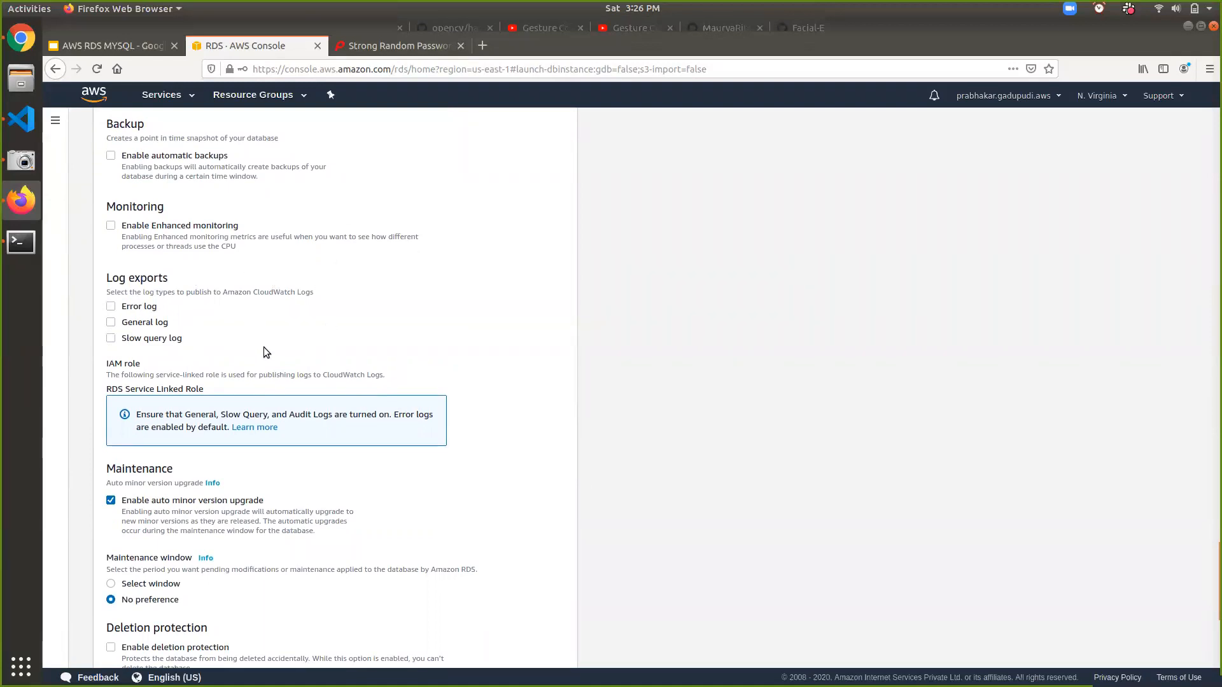
pyautogui.scroll(-3, 264, 346)
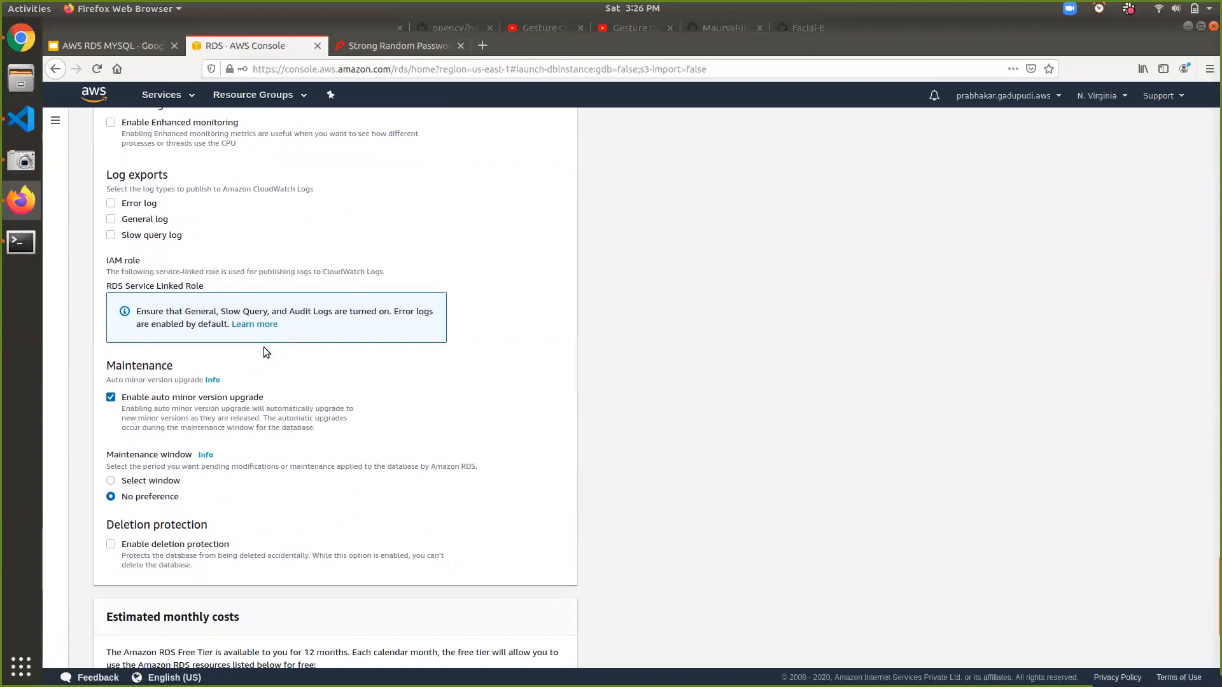
pyautogui.scroll(-4, 263, 346)
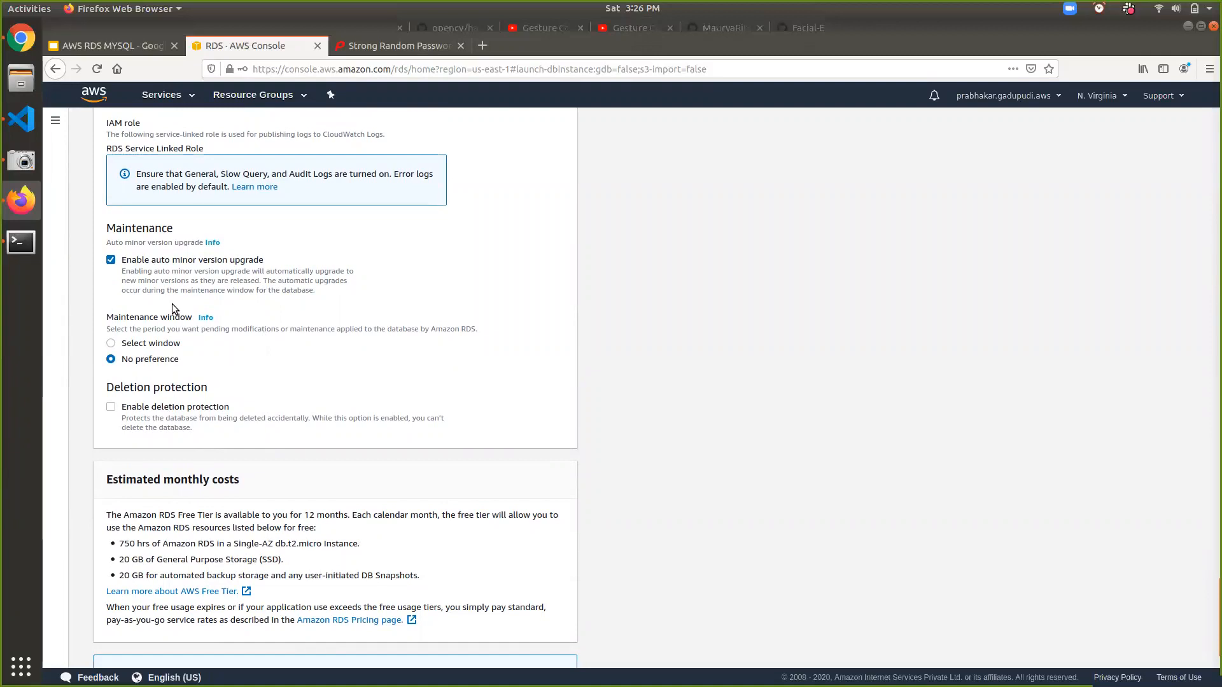
# - Uncheck Enable auto minor version upgrade in the Maintenance settings
pyautogui.scroll(15, 171, 304)
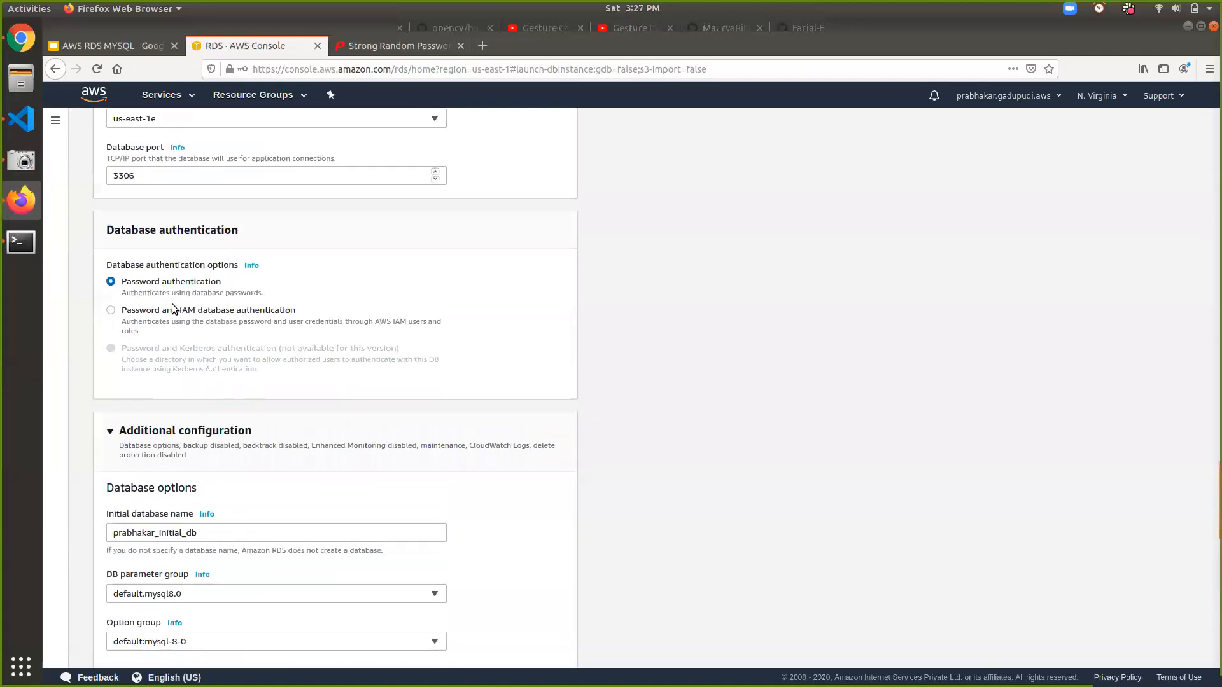
pyautogui.scroll(5, 172, 303)
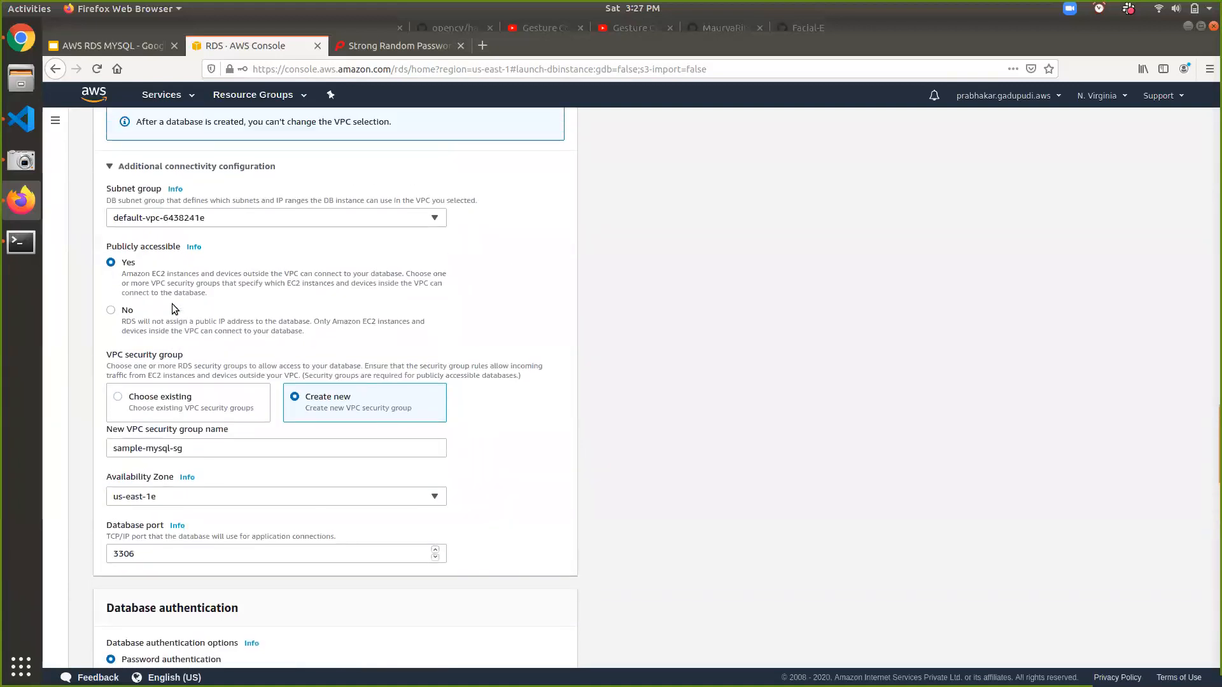
pyautogui.scroll(7, 172, 303)
pyautogui.scroll(7, 171, 303)
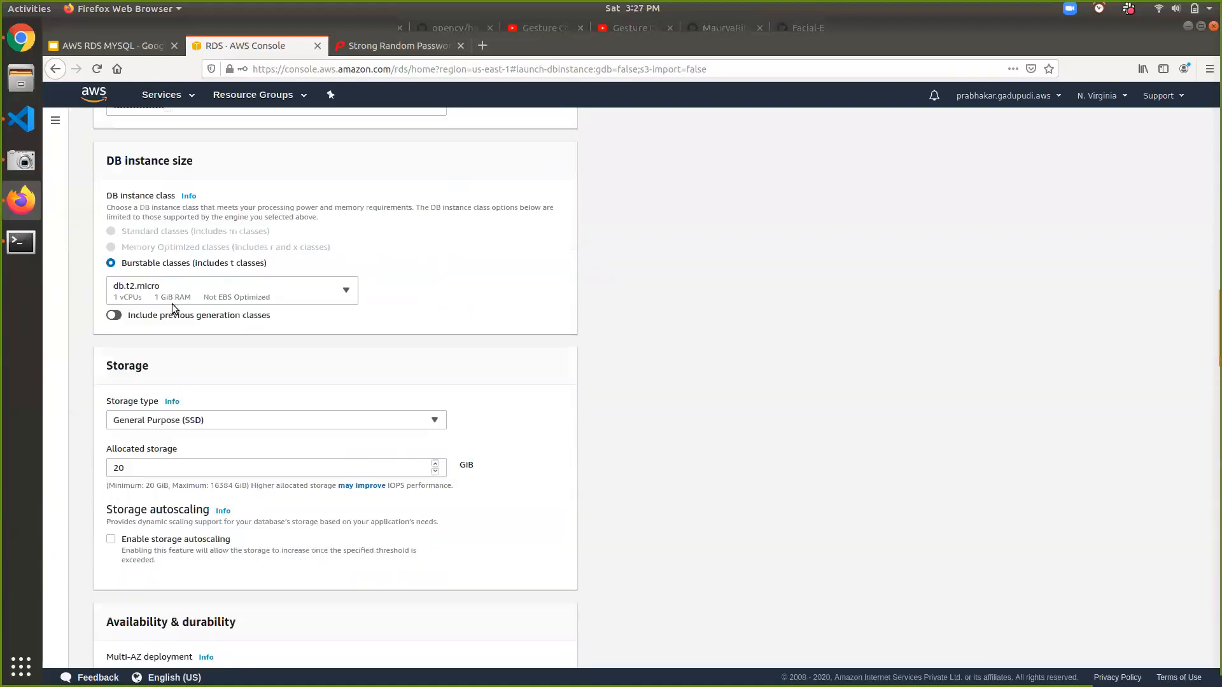
pyautogui.scroll(7, 172, 303)
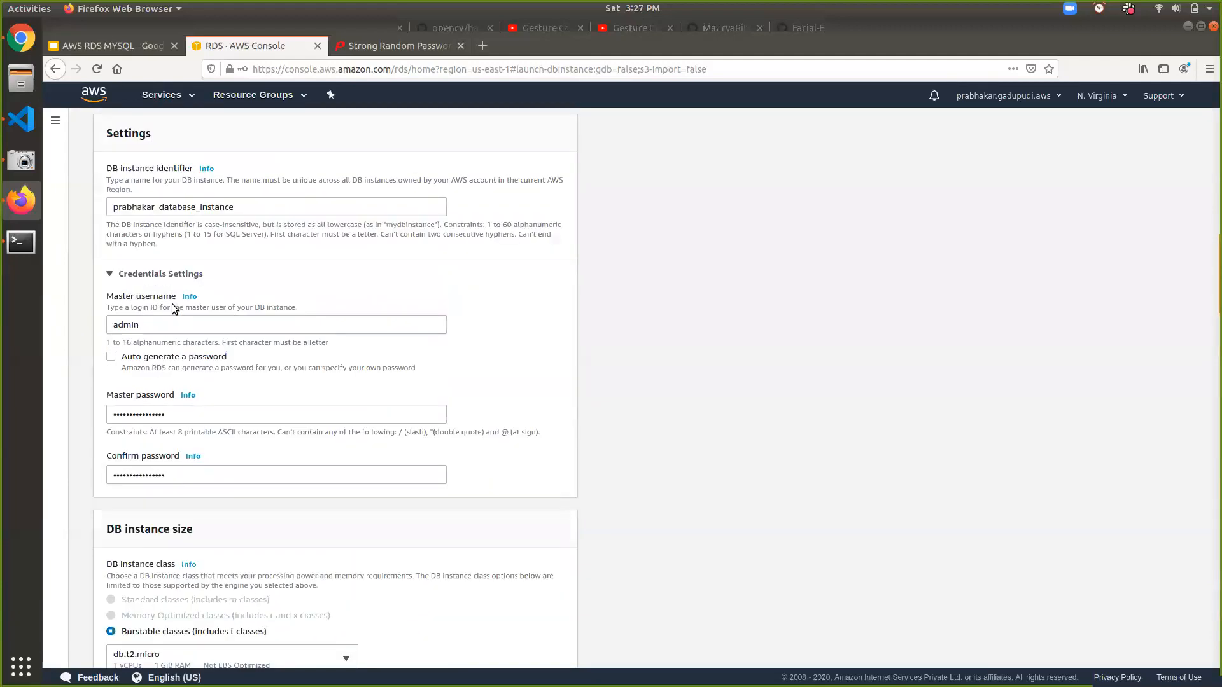
pyautogui.scroll(6, 173, 304)
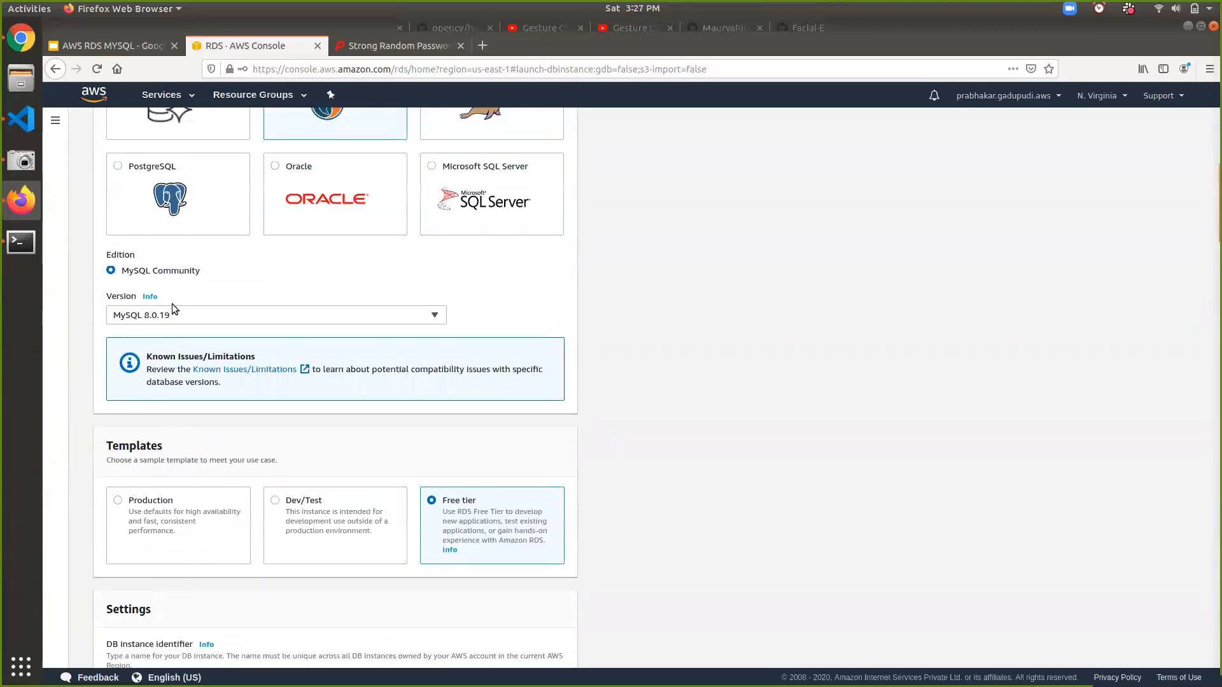
pyautogui.scroll(1, 173, 309)
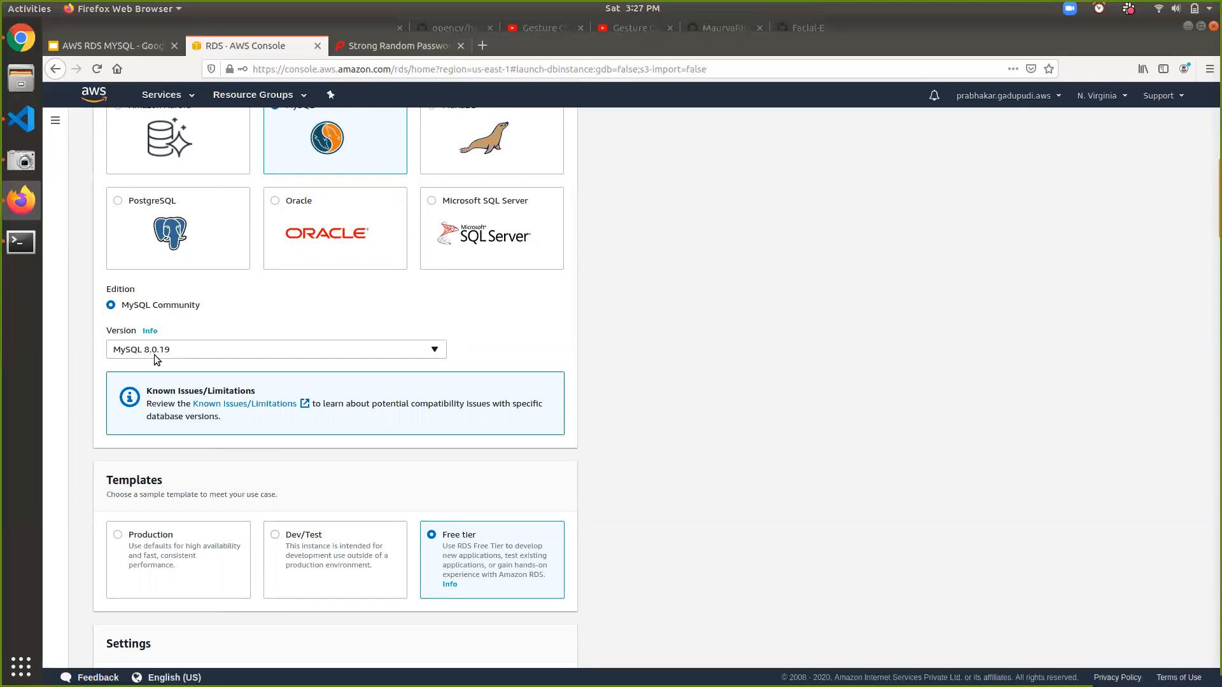
pyautogui.scroll(-20, 154, 356)
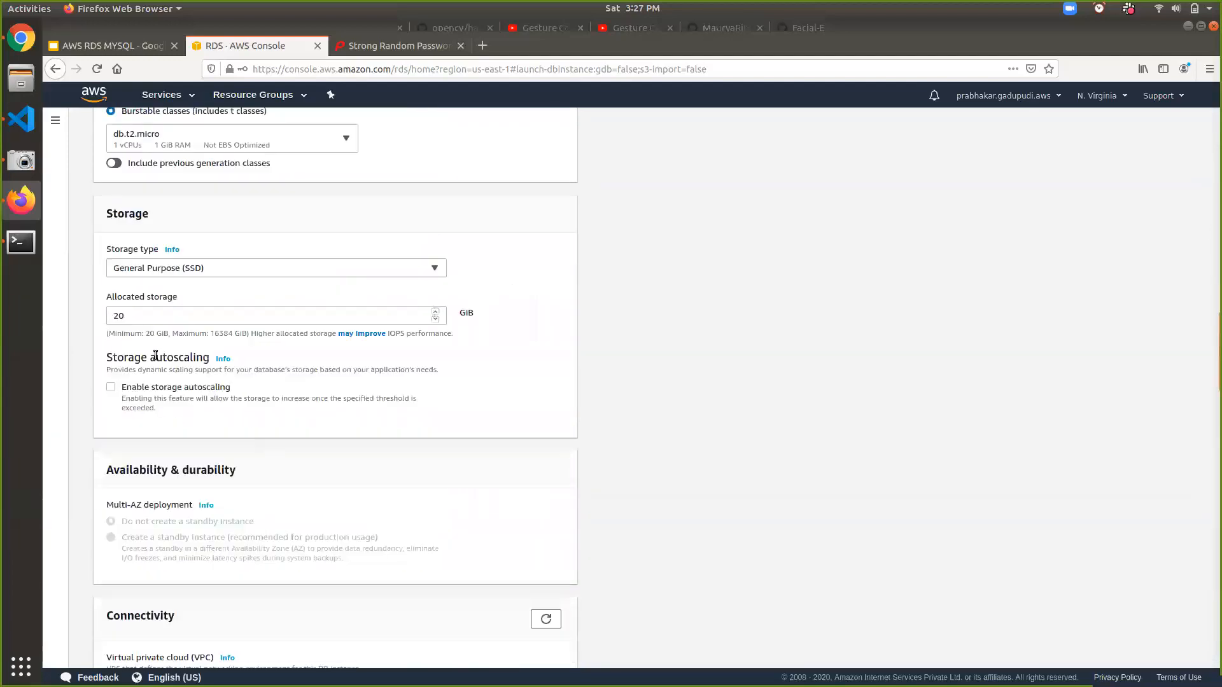
pyautogui.scroll(-10, 153, 358)
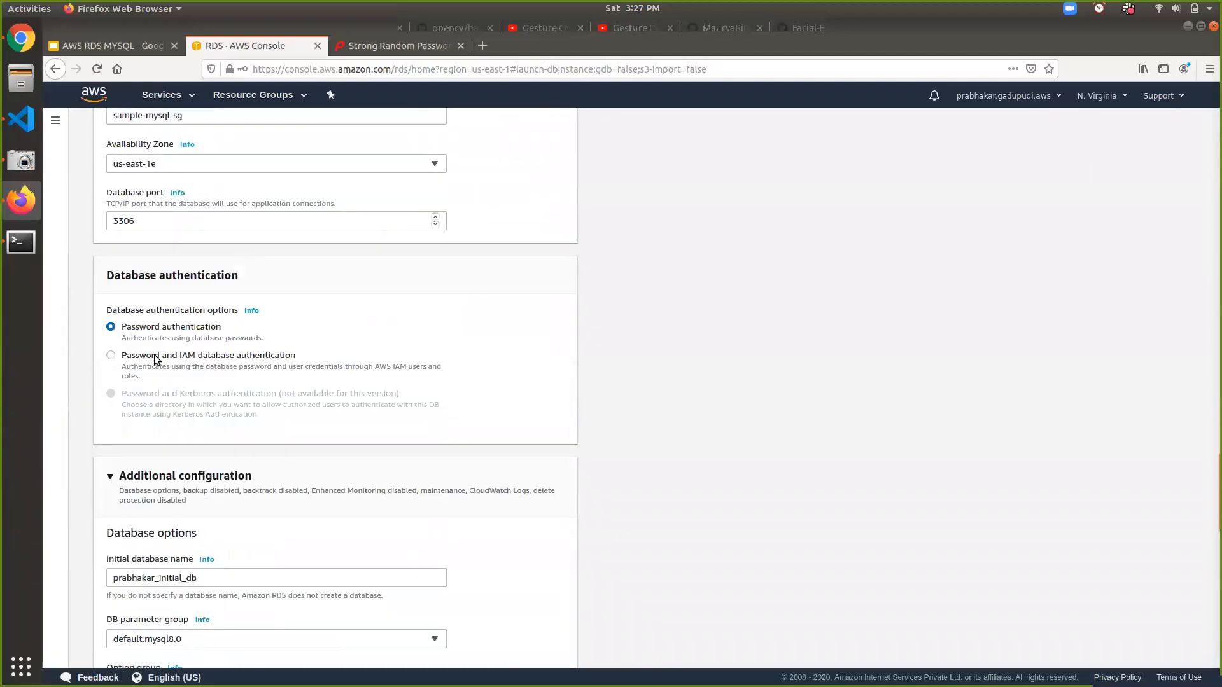
pyautogui.scroll(-5, 154, 353)
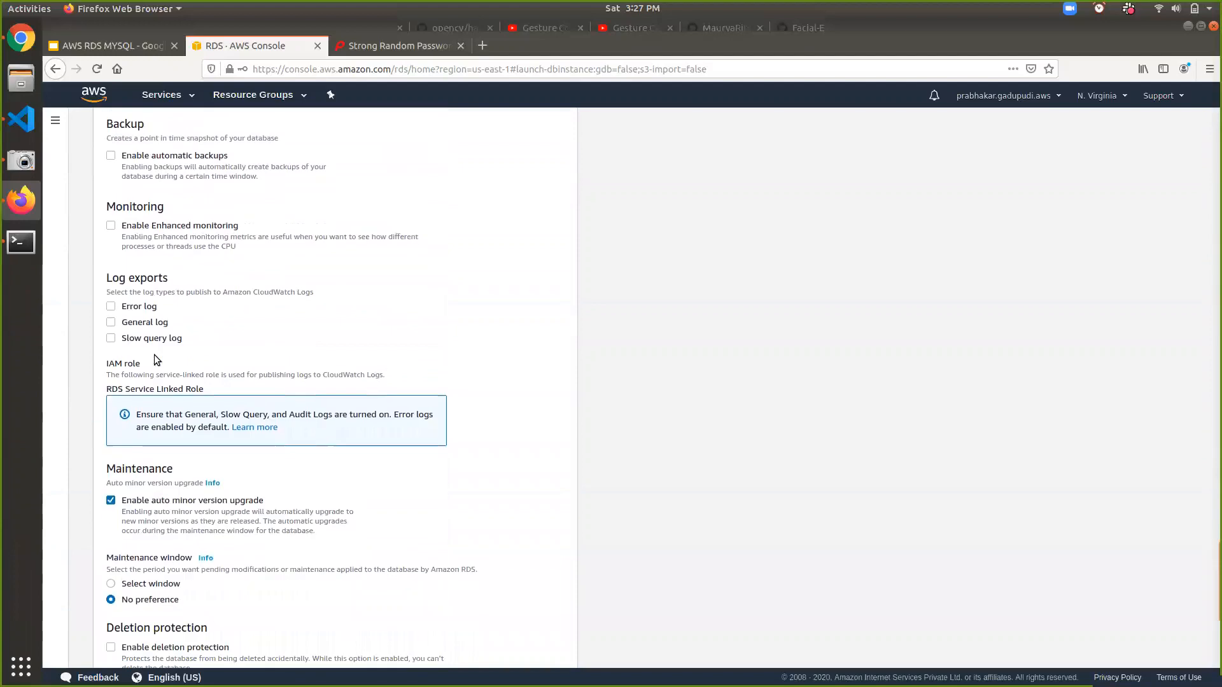
pyautogui.scroll(-4, 153, 355)
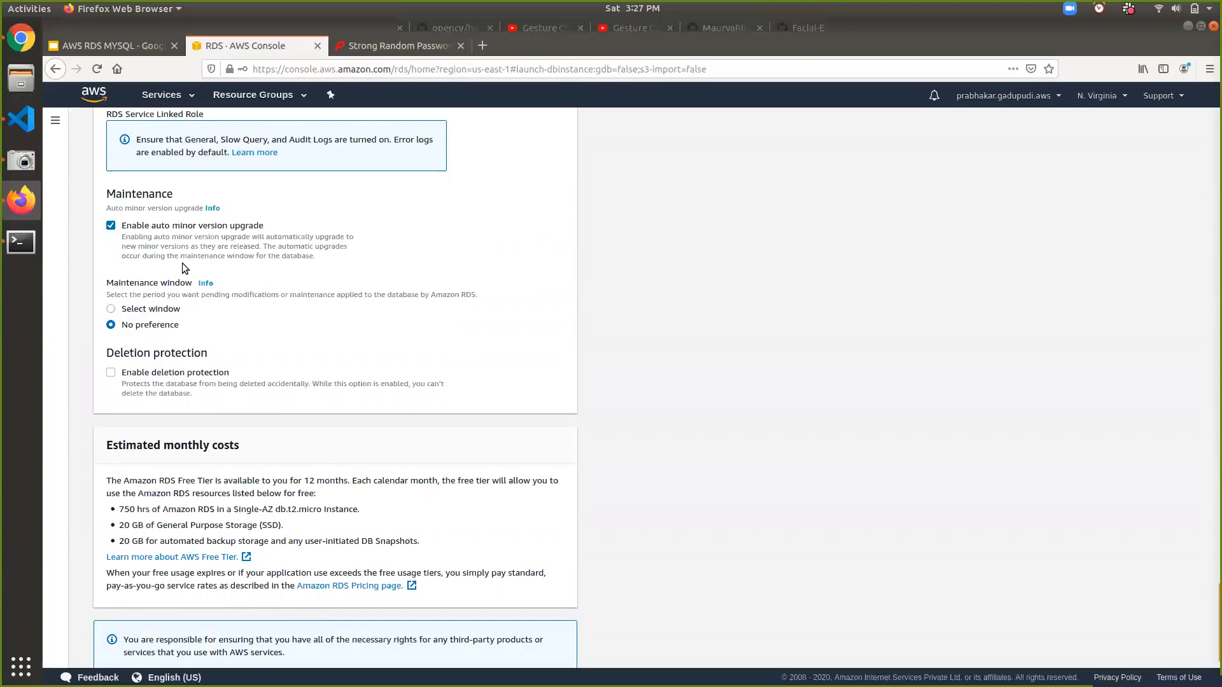
pyautogui.click(111, 226)
# - Leave Enable deletion protection unchecked after briefly ticking it
pyautogui.scroll(-1, 112, 368)
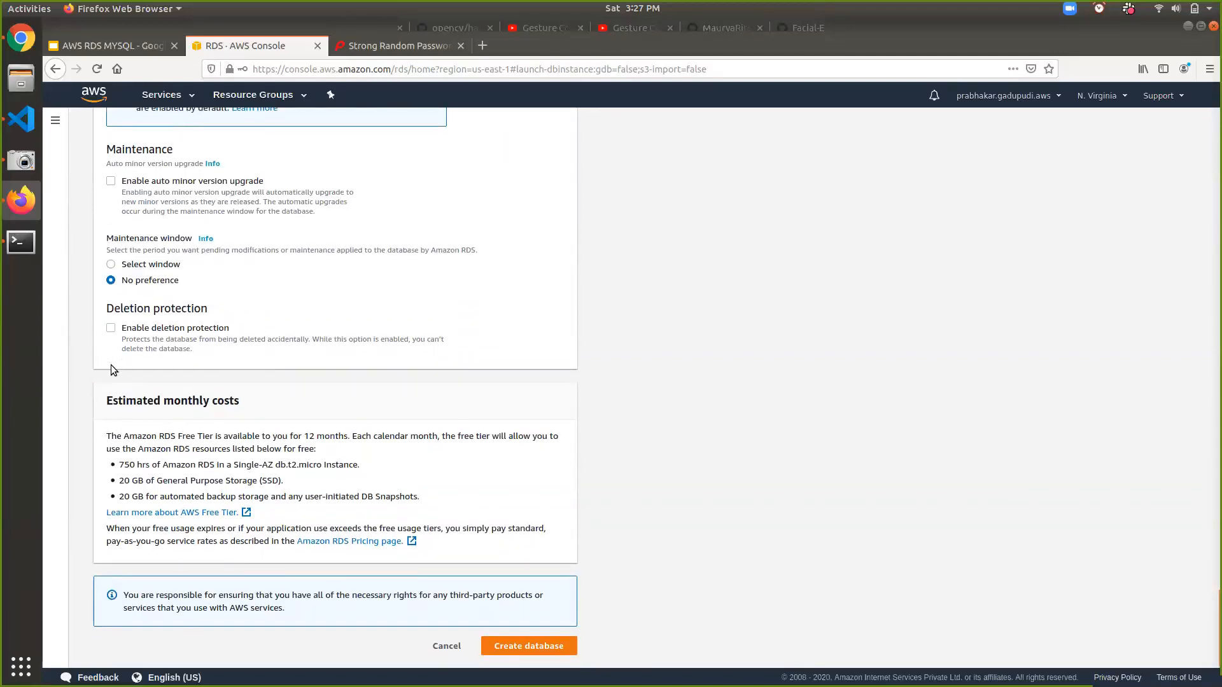
pyautogui.click(111, 331)
pyautogui.click(111, 329)
# - Replace both underscores in the DB instance identifier with hyphens and resubmit the MySQL database creation
pyautogui.click(548, 644)
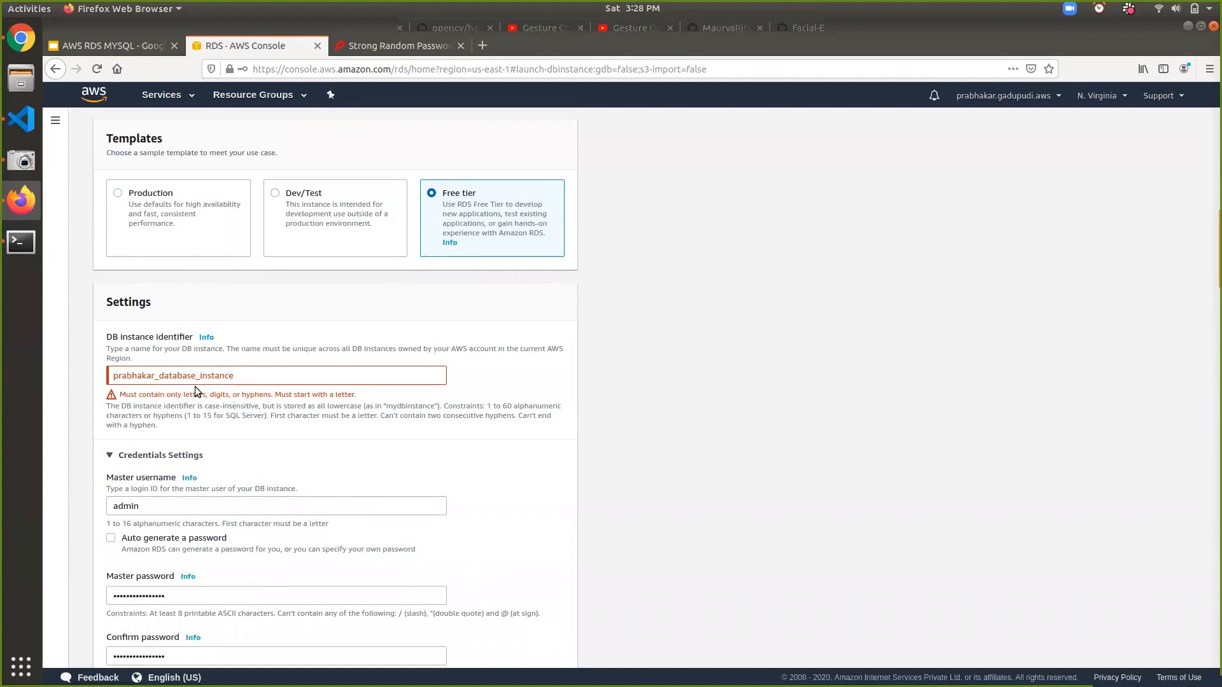
pyautogui.click(160, 375)
pyautogui.press('BackSpace')
pyautogui.write('-')
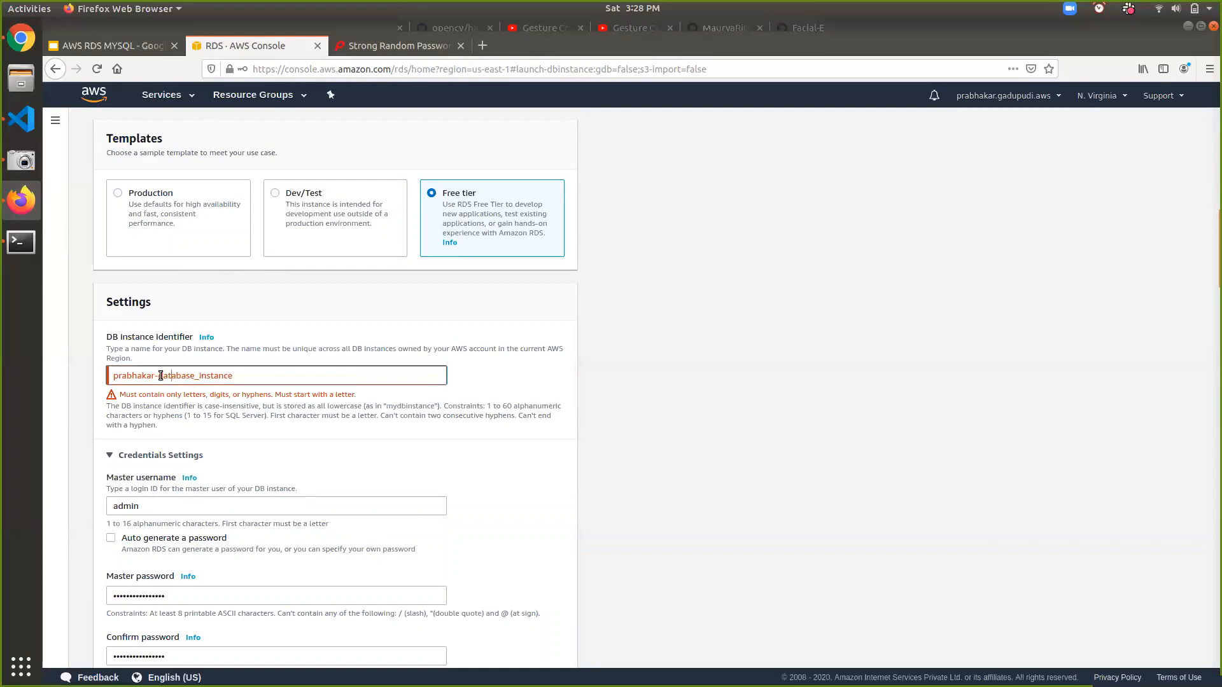
pyautogui.press('Right')
pyautogui.press('Right')
pyautogui.press('Right')
pyautogui.press('Right')
pyautogui.press('Right')
pyautogui.press('Right')
pyautogui.press('Right')
pyautogui.press('Right')
pyautogui.press('Right')
pyautogui.press('BackSpace')
pyautogui.write('-')
pyautogui.scroll(-3, 767, 579)
pyautogui.scroll(-20, 766, 577)
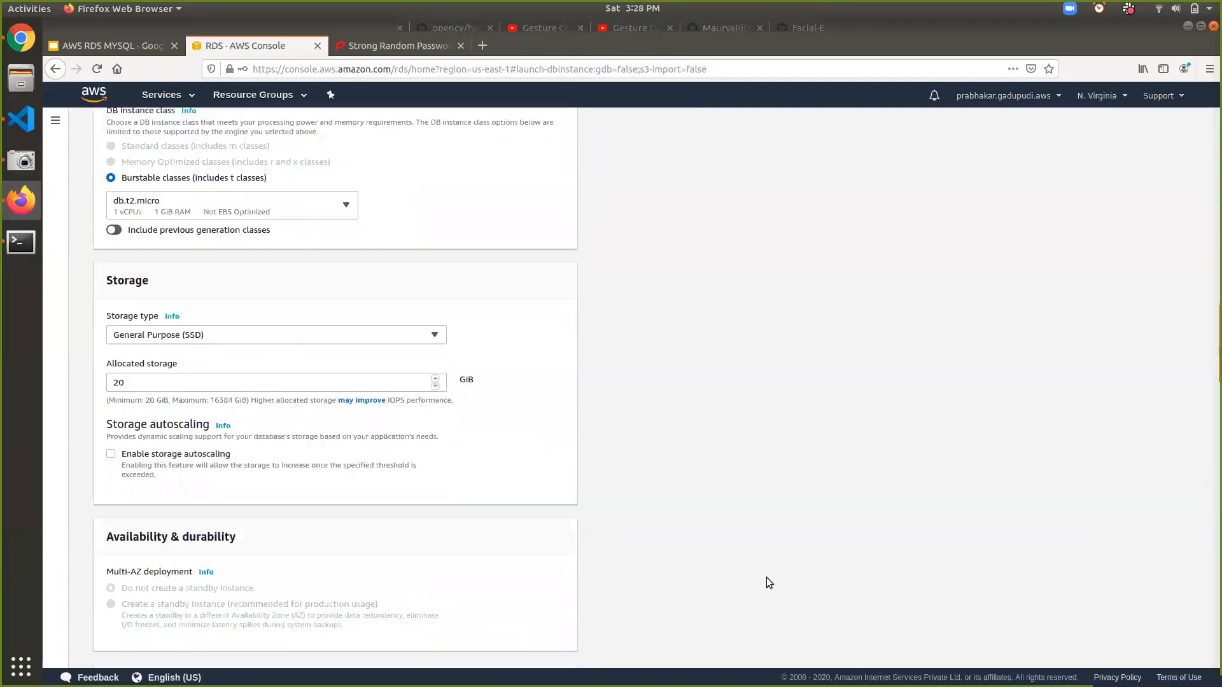
pyautogui.scroll(-3, 766, 578)
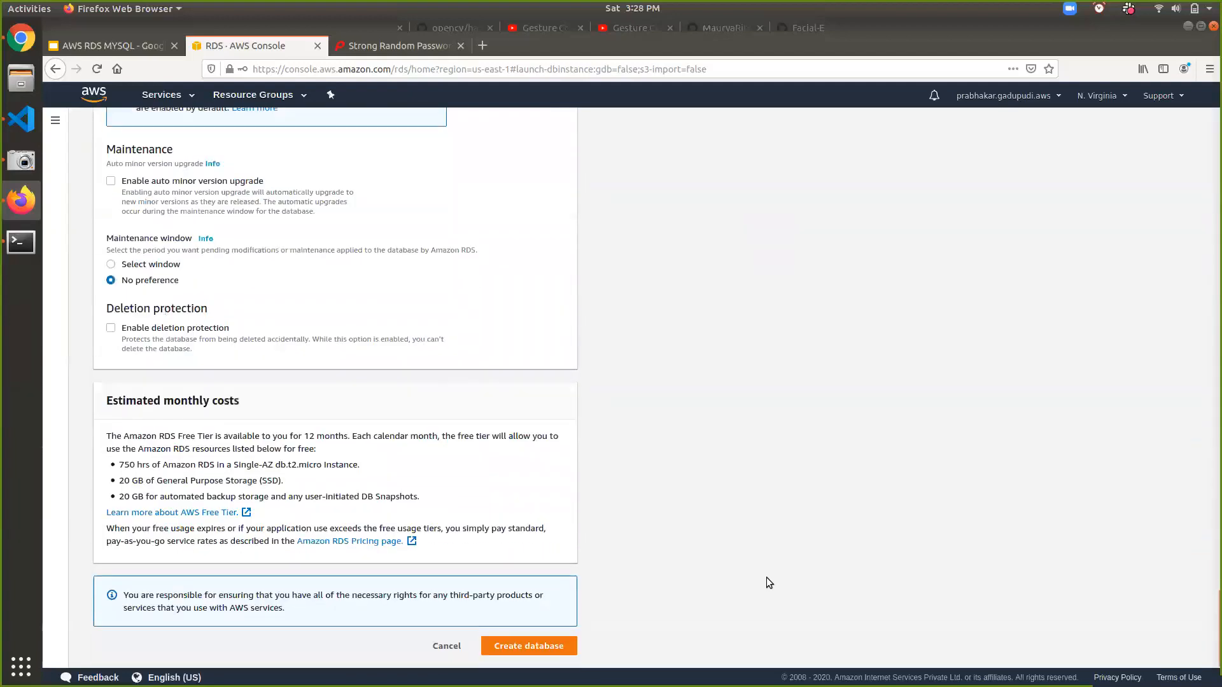
pyautogui.click(531, 645)
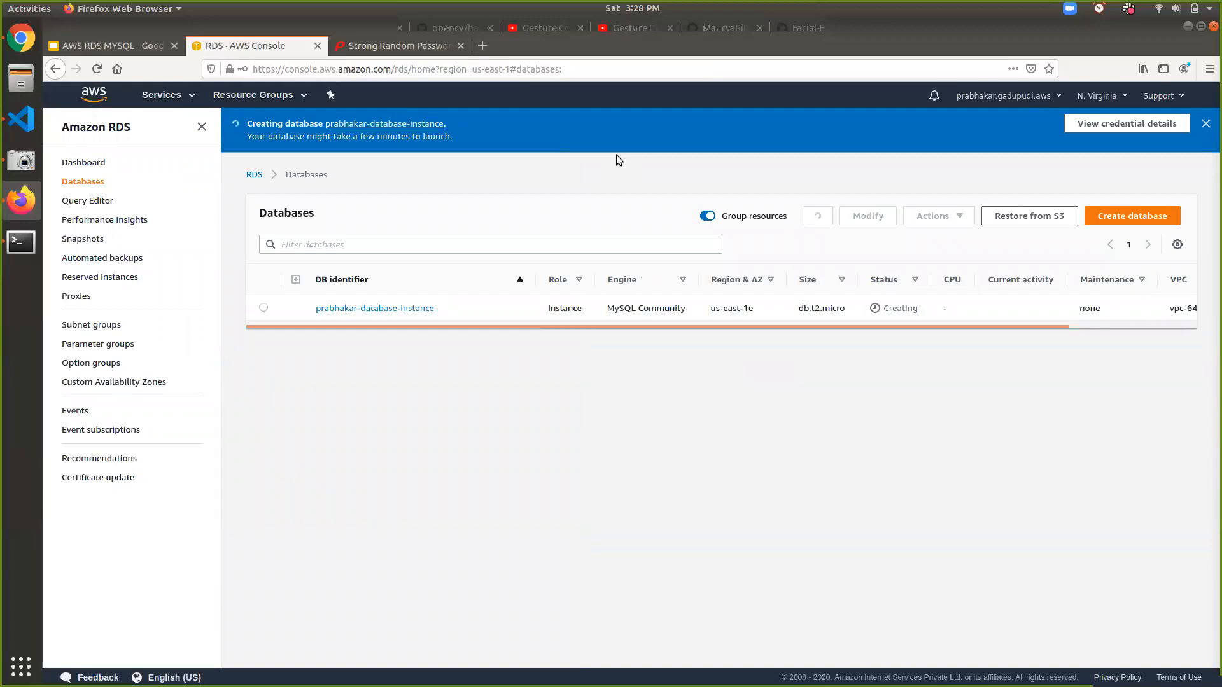
# - Watch the new instance's status go from Creating to Available, noting the launch-time message
pyautogui.doubleClick(897, 309)
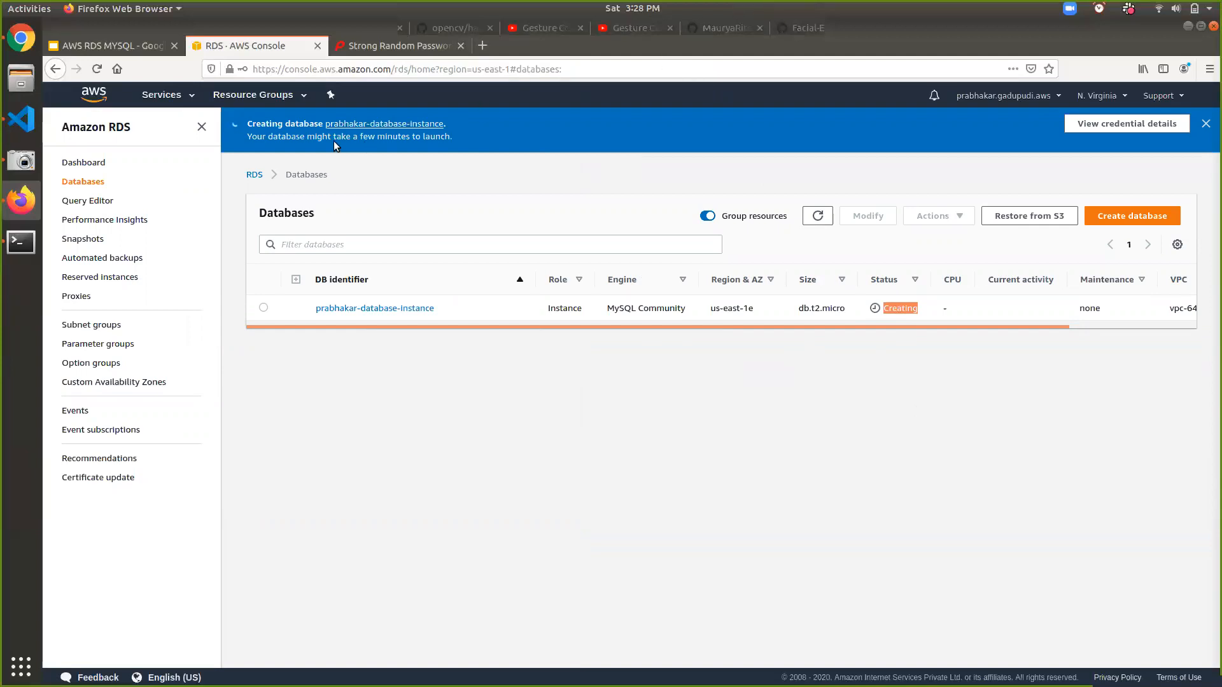
pyautogui.tripleClick(306, 137)
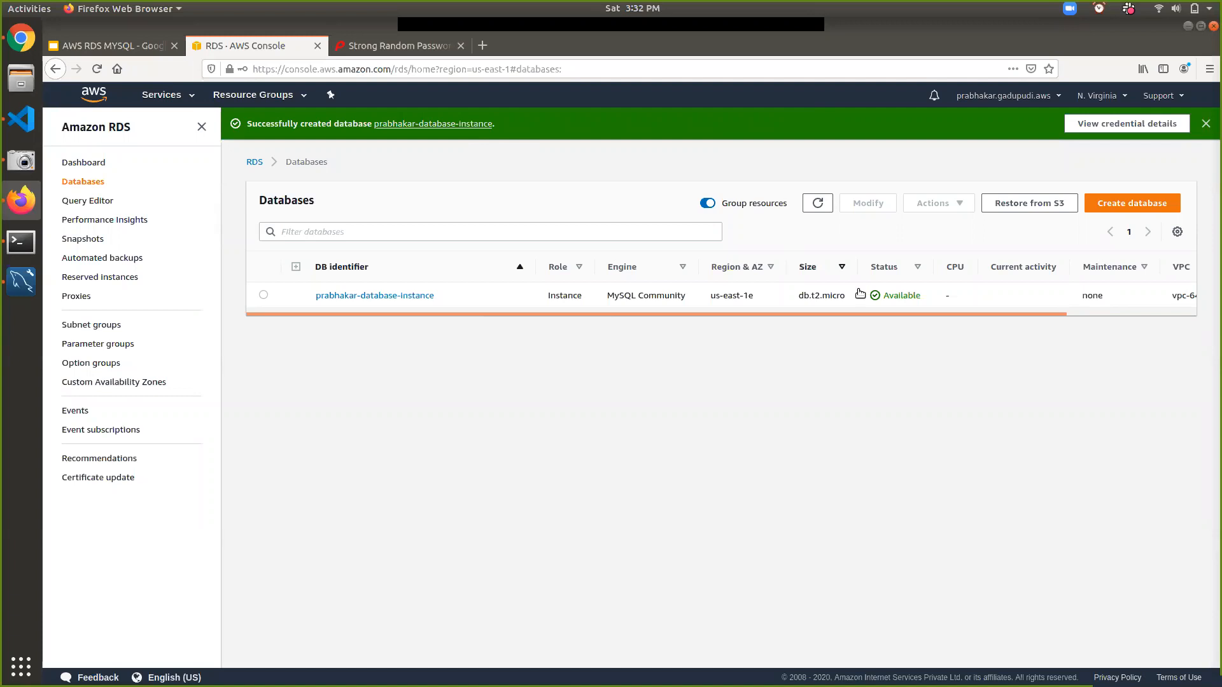
# - Open the new instance's details and review its endpoint, port 3306, sample-mysql-sg rules, replication and proxies
pyautogui.click(417, 295)
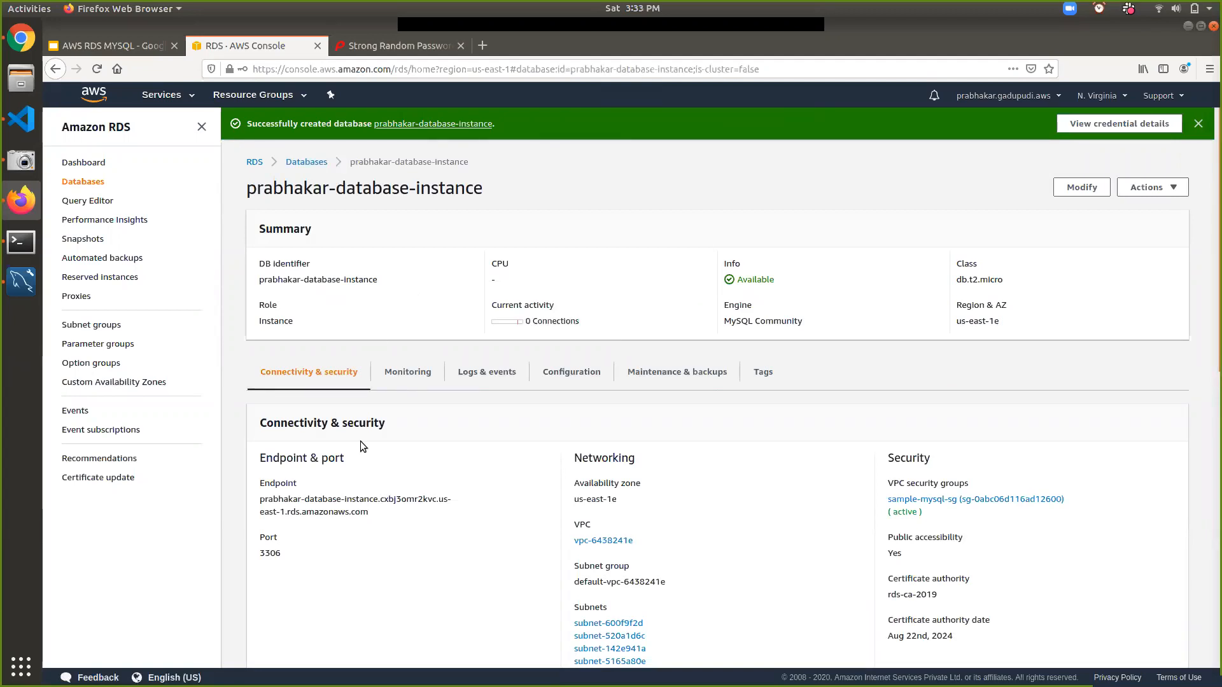
pyautogui.tripleClick(335, 503)
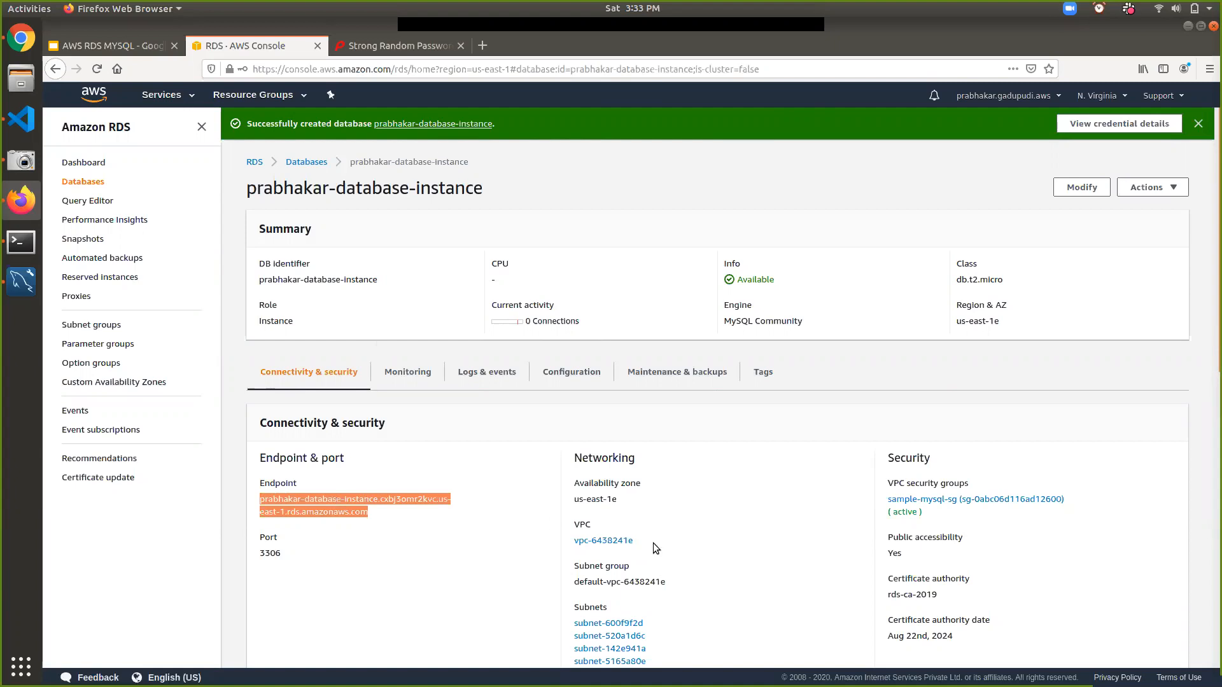
pyautogui.scroll(-3, 653, 543)
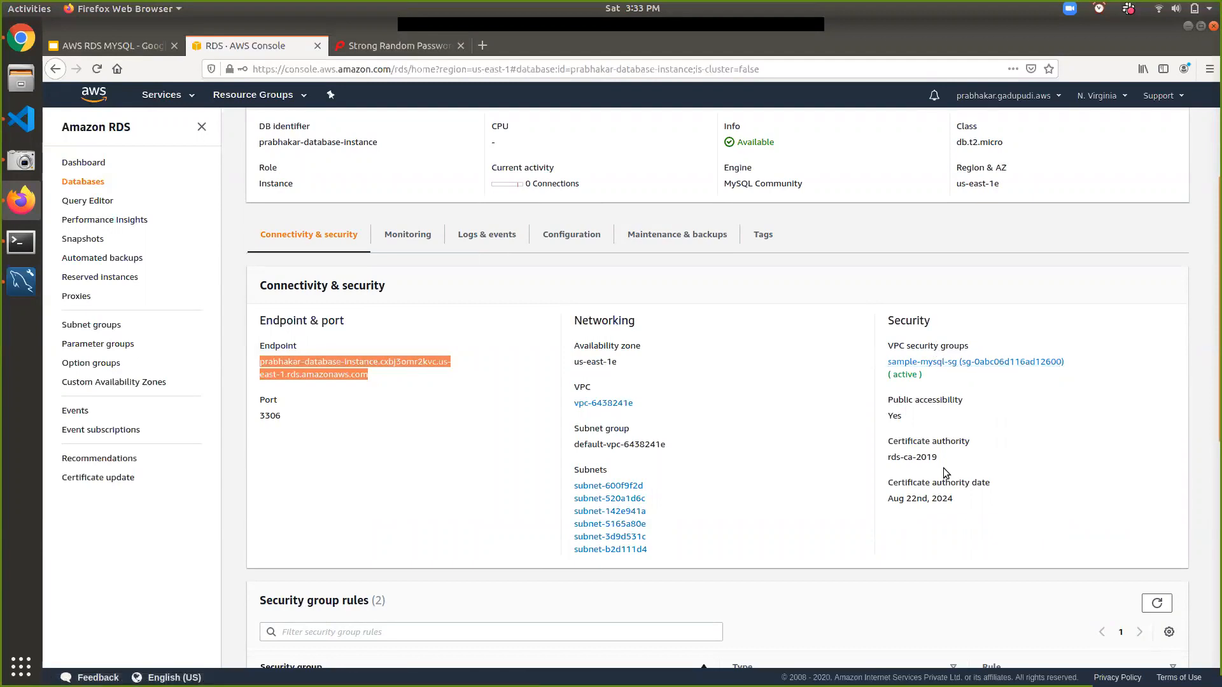
pyautogui.scroll(-7, 943, 467)
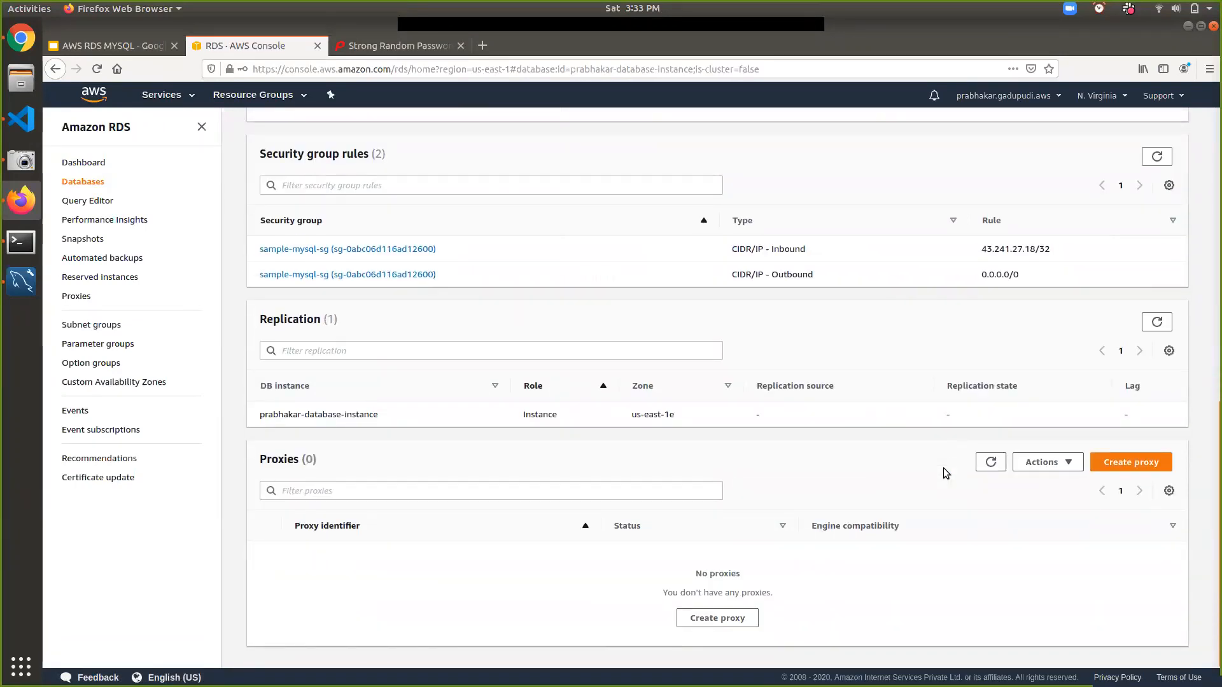
pyautogui.scroll(10, 943, 467)
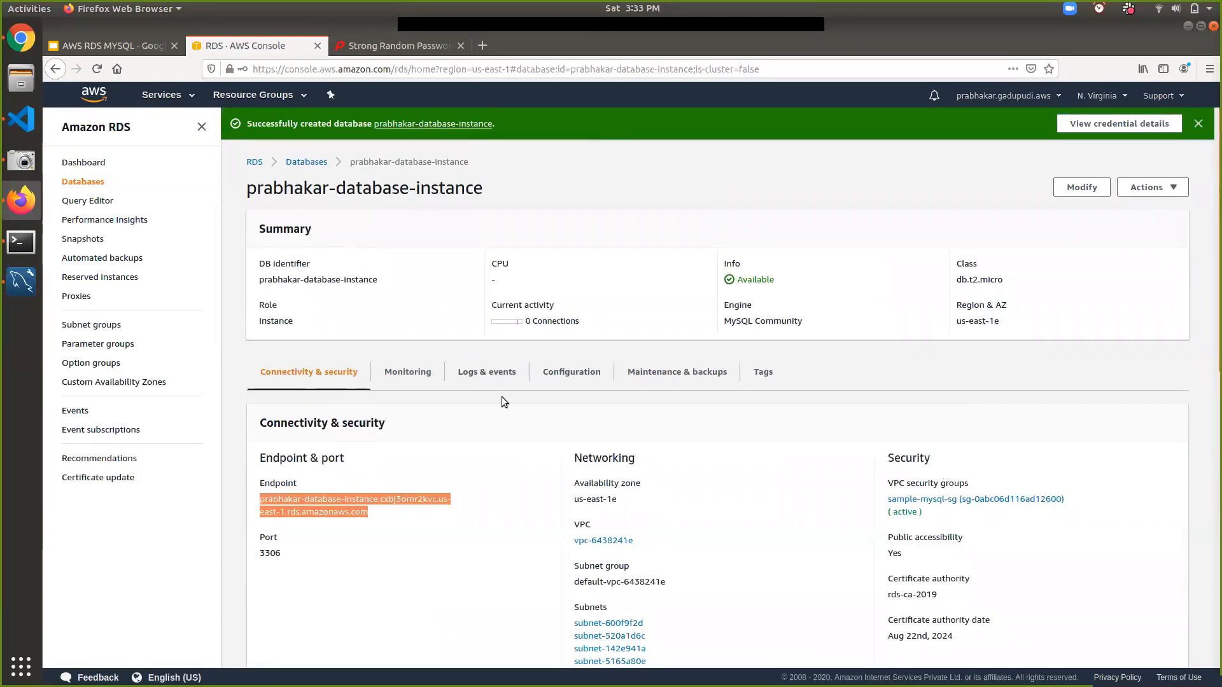
# - Browse the instance's monitoring graphs and its logs & events
pyautogui.click(405, 375)
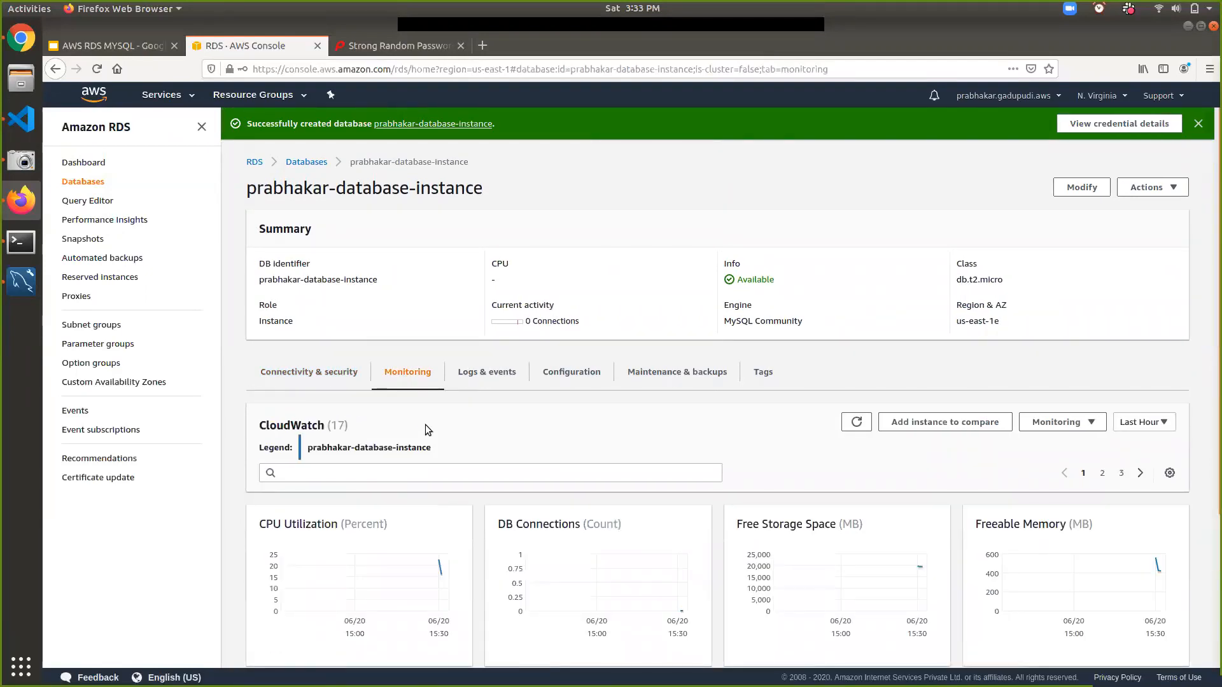
pyautogui.scroll(-3, 425, 425)
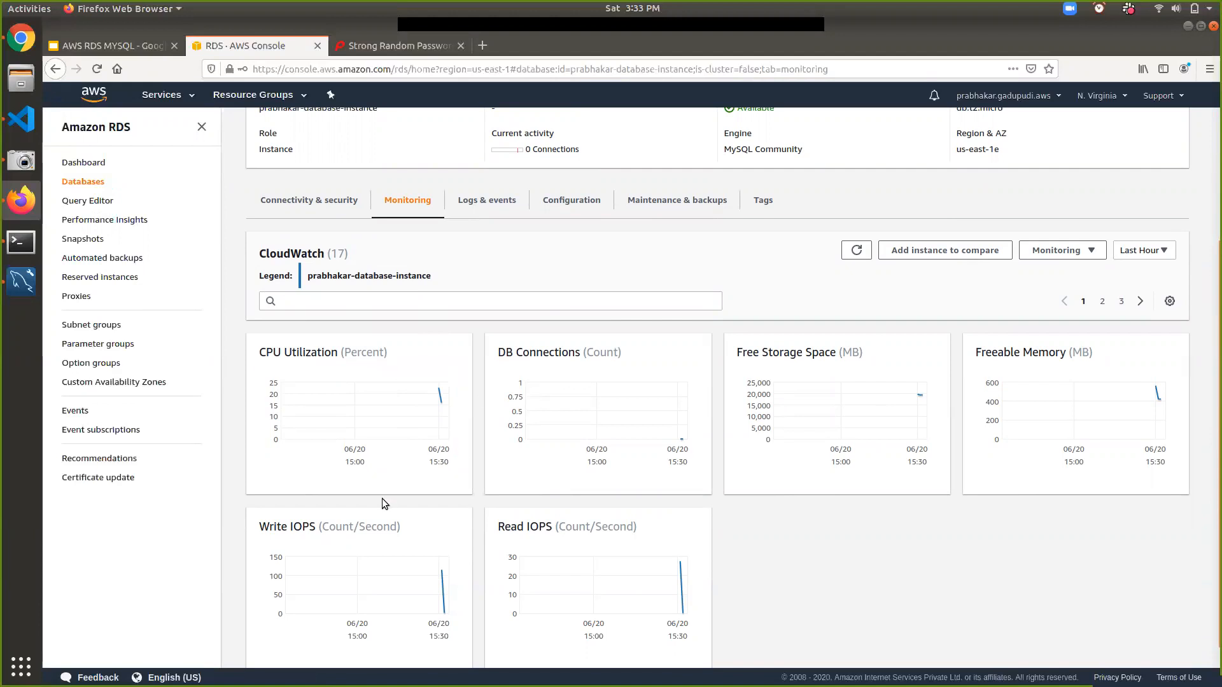
pyautogui.scroll(3, 381, 498)
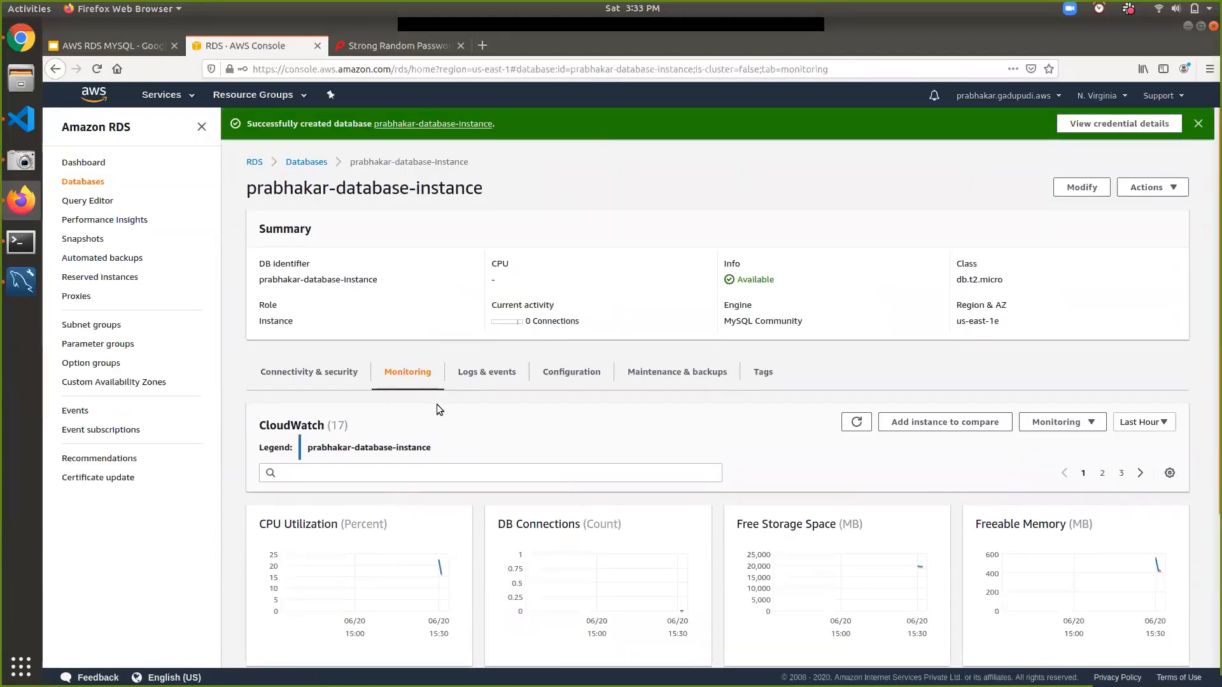
pyautogui.click(482, 382)
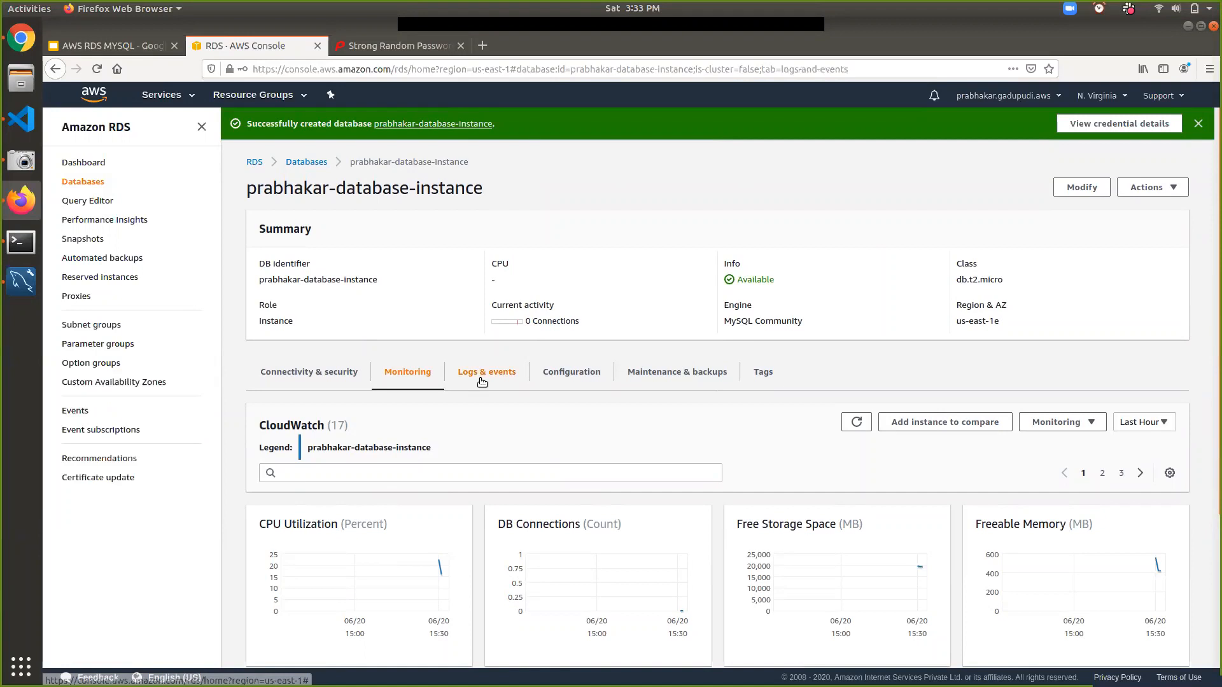
# - Review the Configuration details, including engine version 8.0.19 and master username admin
pyautogui.click(563, 372)
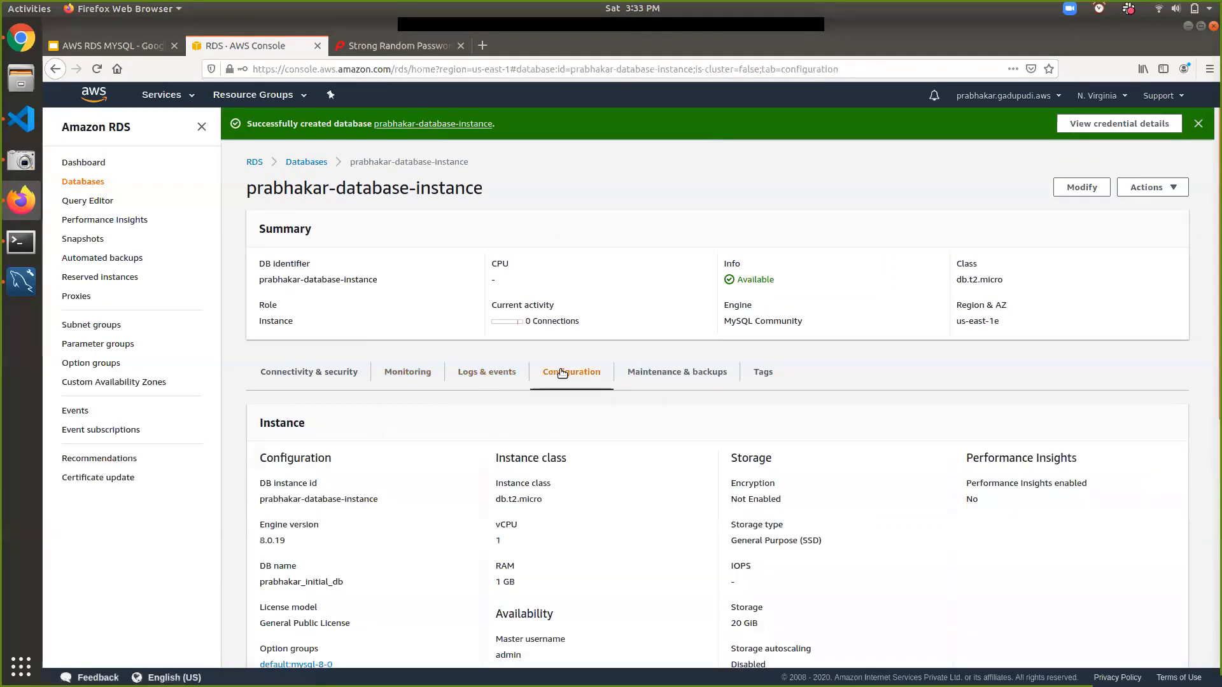
pyautogui.scroll(-2, 576, 449)
pyautogui.scroll(-2, 576, 450)
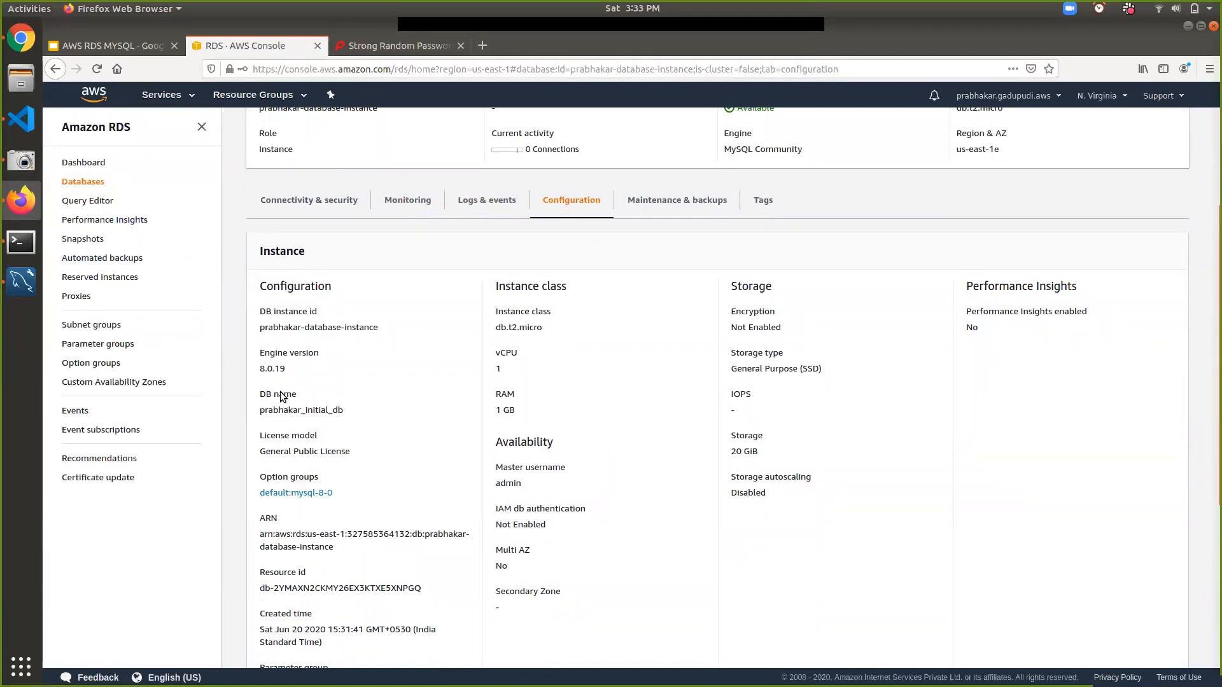
pyautogui.doubleClick(272, 369)
pyautogui.click(506, 372)
pyautogui.doubleClick(513, 487)
pyautogui.scroll(2, 626, 551)
# - Check maintenance and backups: auto minor upgrades off, nothing pending, automated backups disabled
pyautogui.click(678, 273)
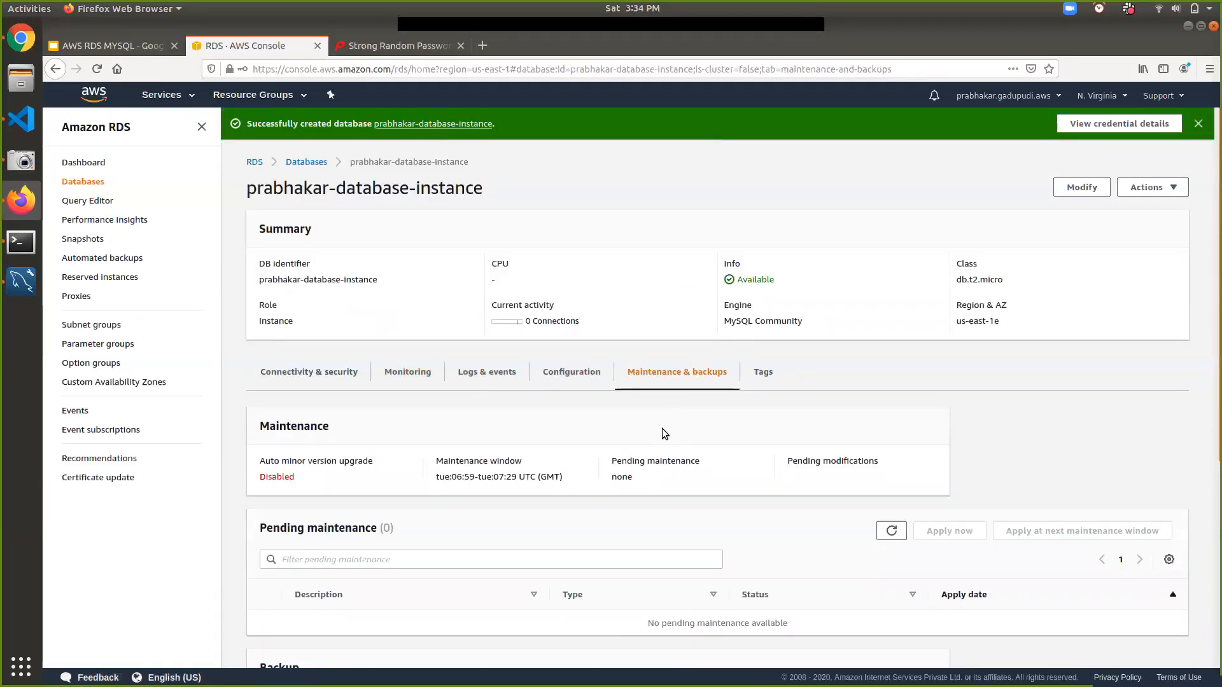
pyautogui.scroll(-3, 663, 432)
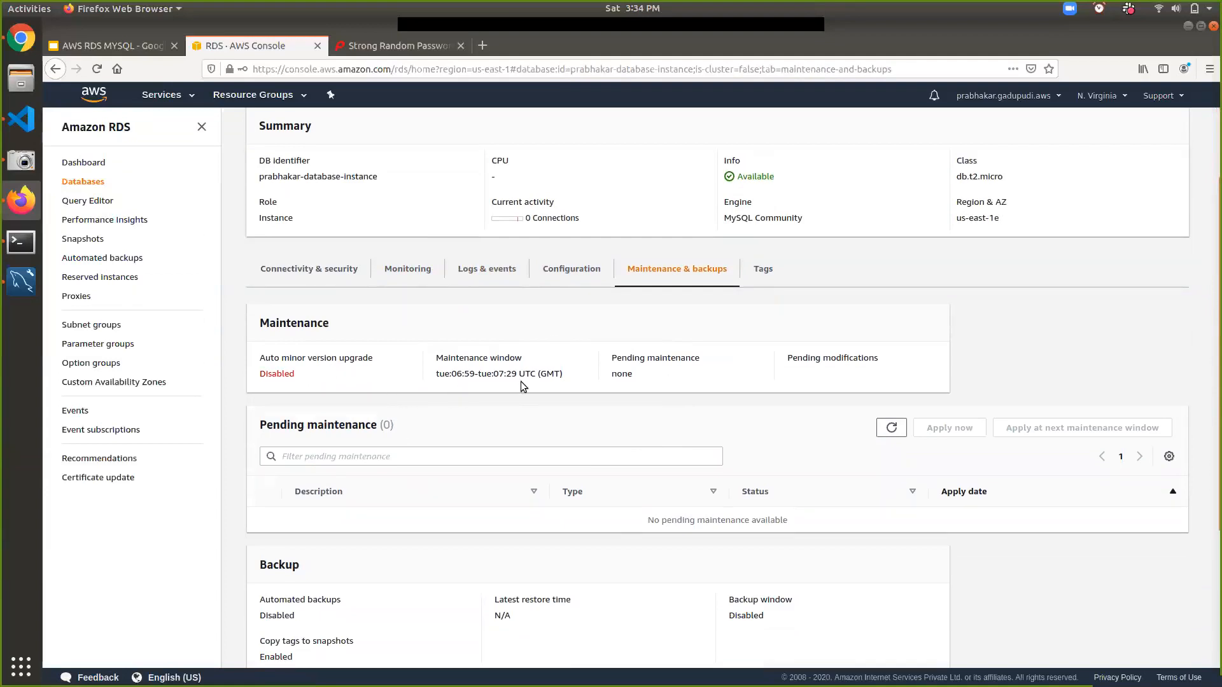
pyautogui.scroll(-5, 520, 381)
pyautogui.scroll(8, 524, 387)
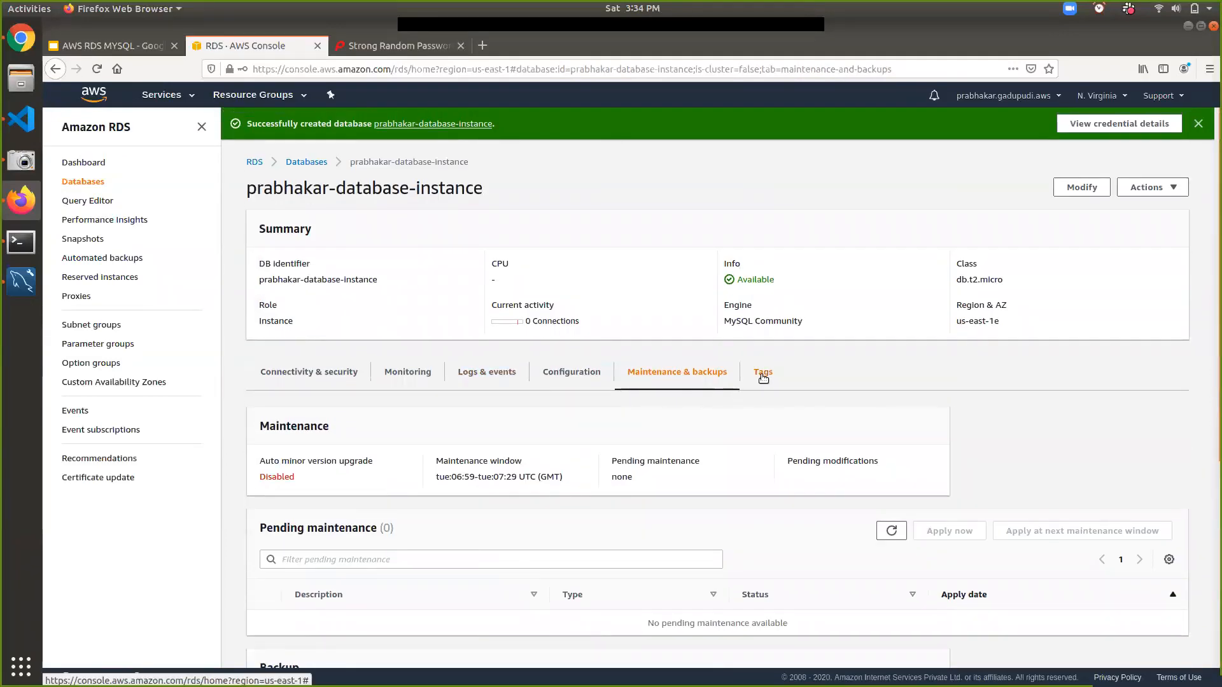
# - Copy the instance's endpoint hostname from Connectivity & security and bring up MySQL Workbench
pyautogui.click(308, 373)
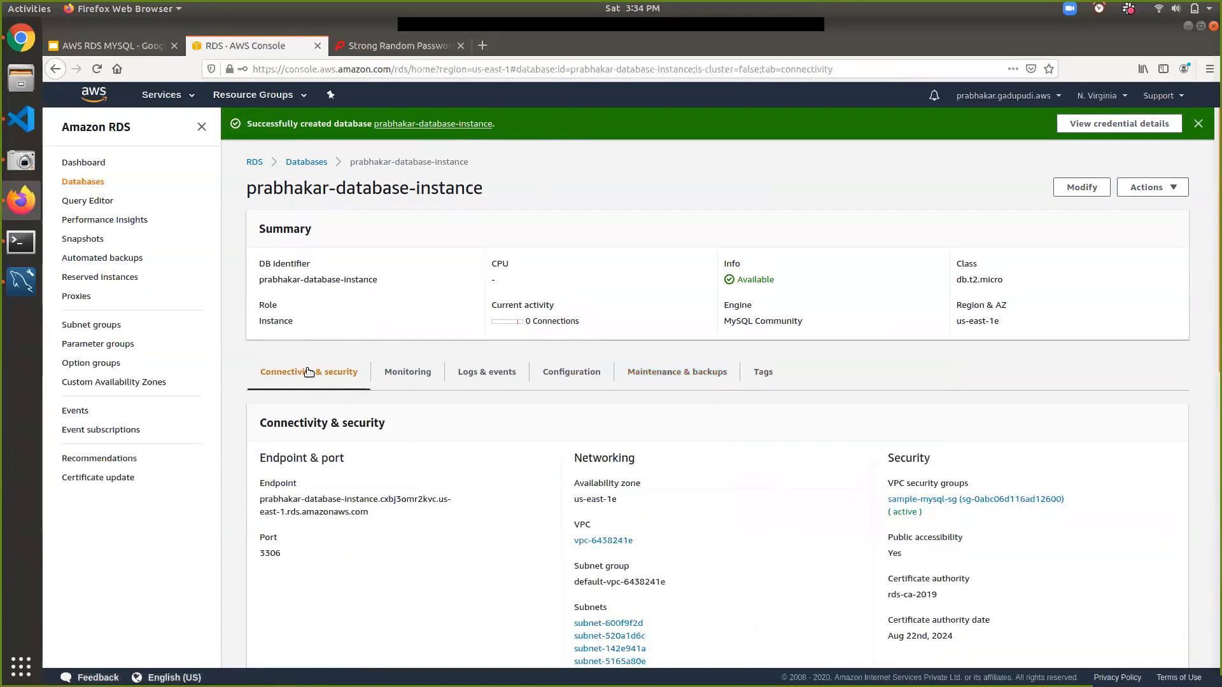
pyautogui.scroll(-2, 312, 379)
pyautogui.tripleClick(361, 427)
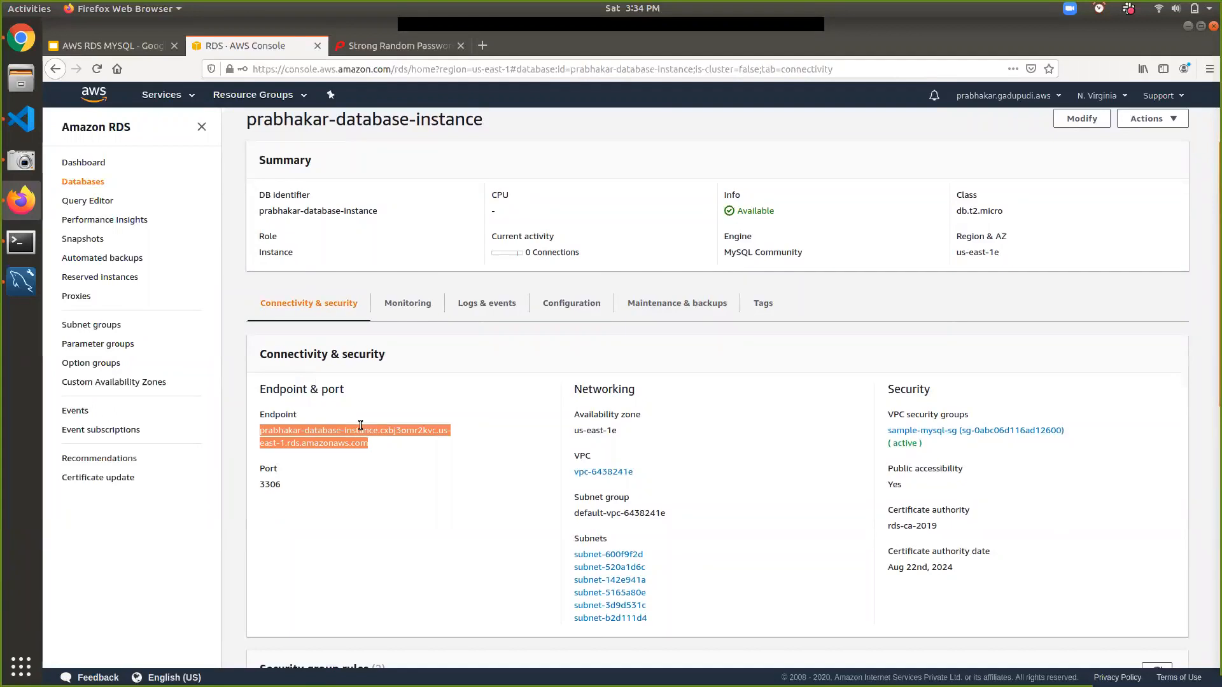
pyautogui.click(28, 295)
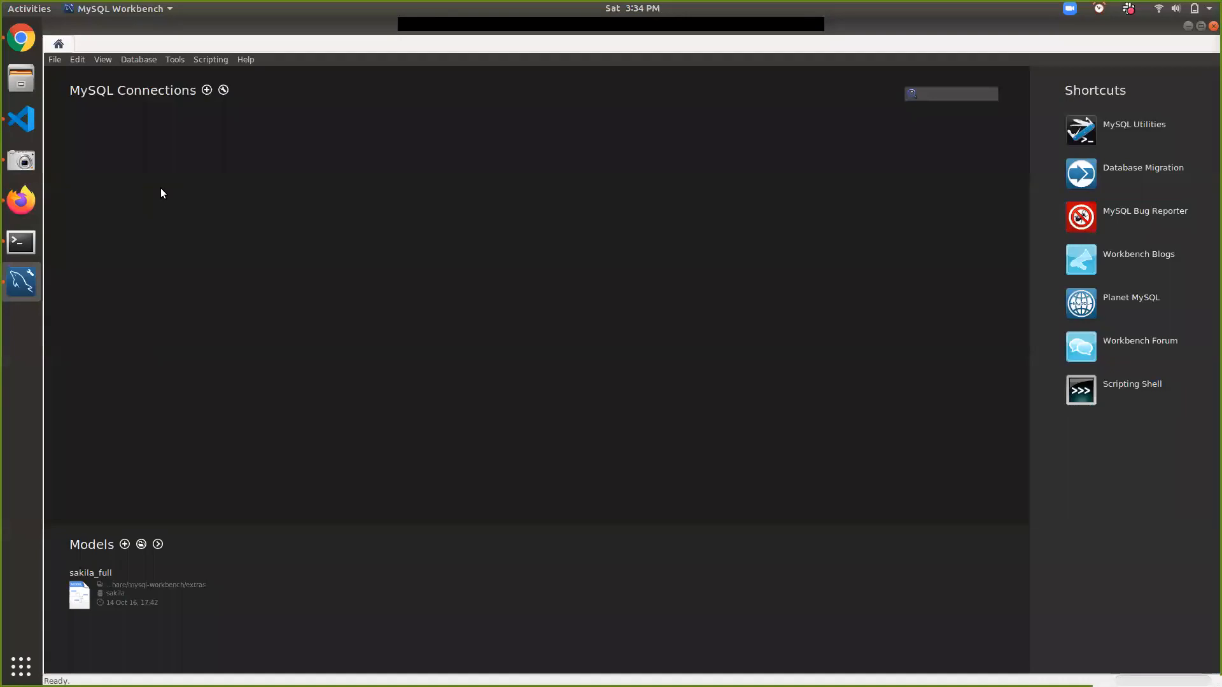
# - Create connection AWS-RDS with the pasted RDS endpoint as hostname, port 3306, user admin, and test it
pyautogui.click(207, 90)
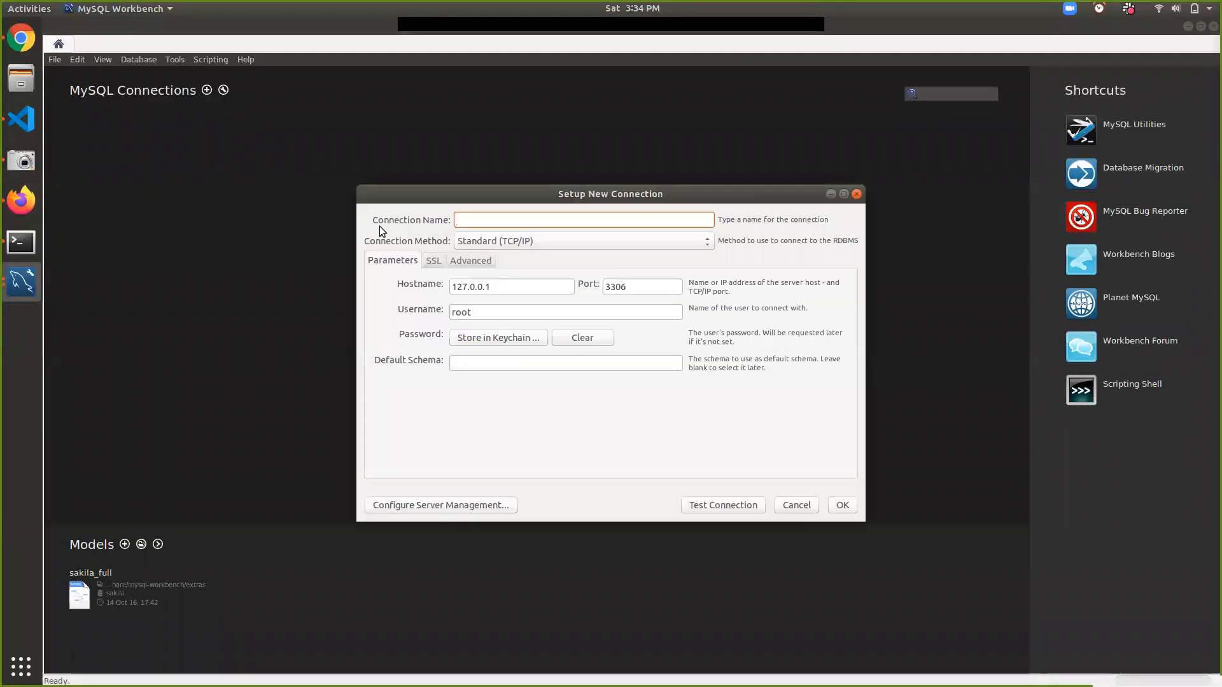
pyautogui.write('S')
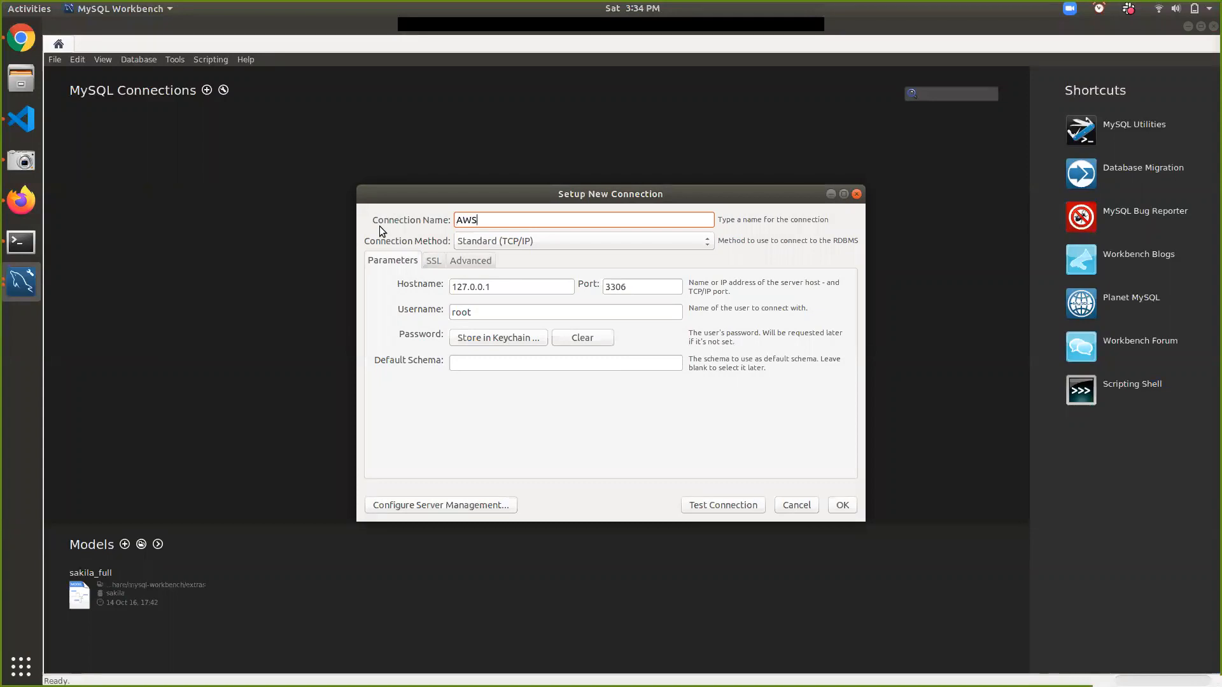
pyautogui.write('-RDS')
pyautogui.click(535, 286)
pyautogui.doubleClick(534, 286)
pyautogui.hotkey('ctrl', 'v')
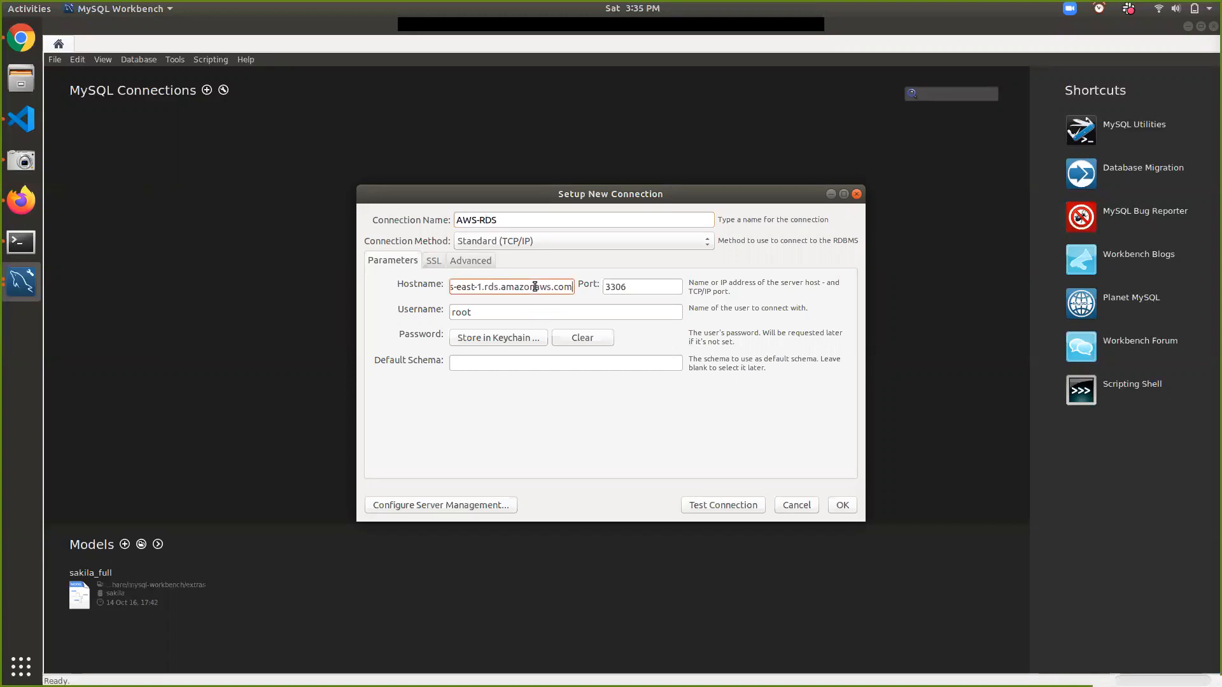
pyautogui.press('Home')
pyautogui.doubleClick(489, 315)
pyautogui.write('admin')
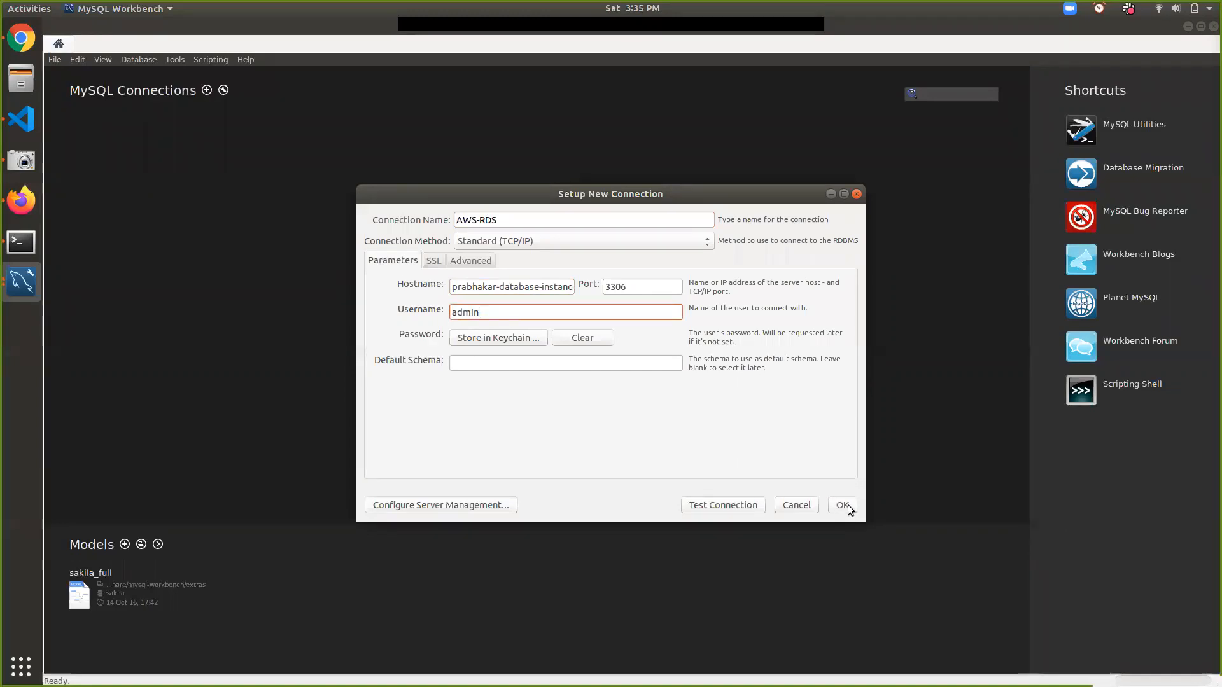
pyautogui.click(738, 506)
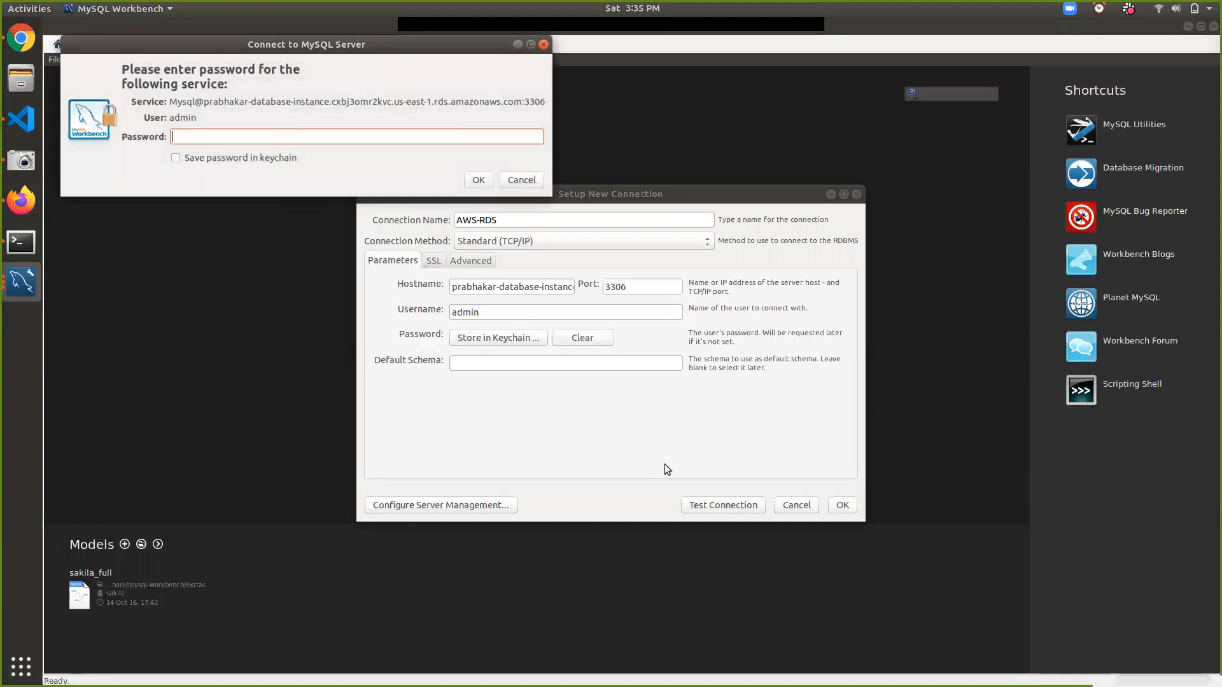
# - Copy the generated admin password from the Firefox tab and return to the Workbench dialogs
pyautogui.click(24, 200)
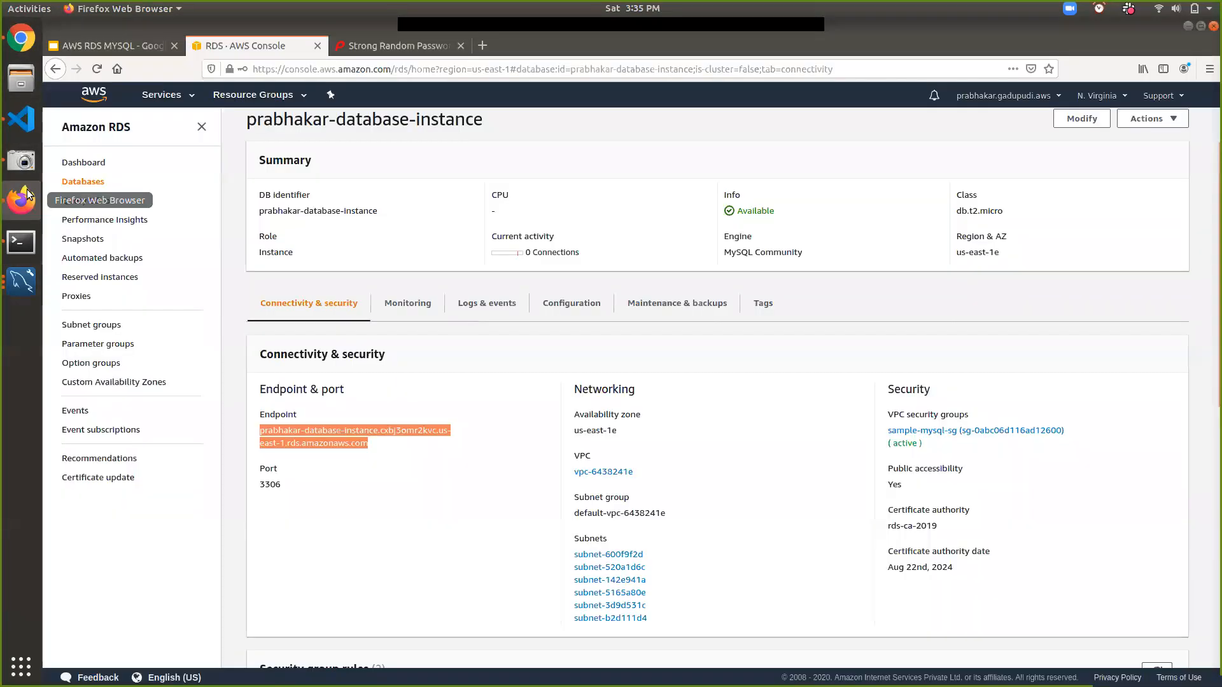
pyautogui.click(397, 46)
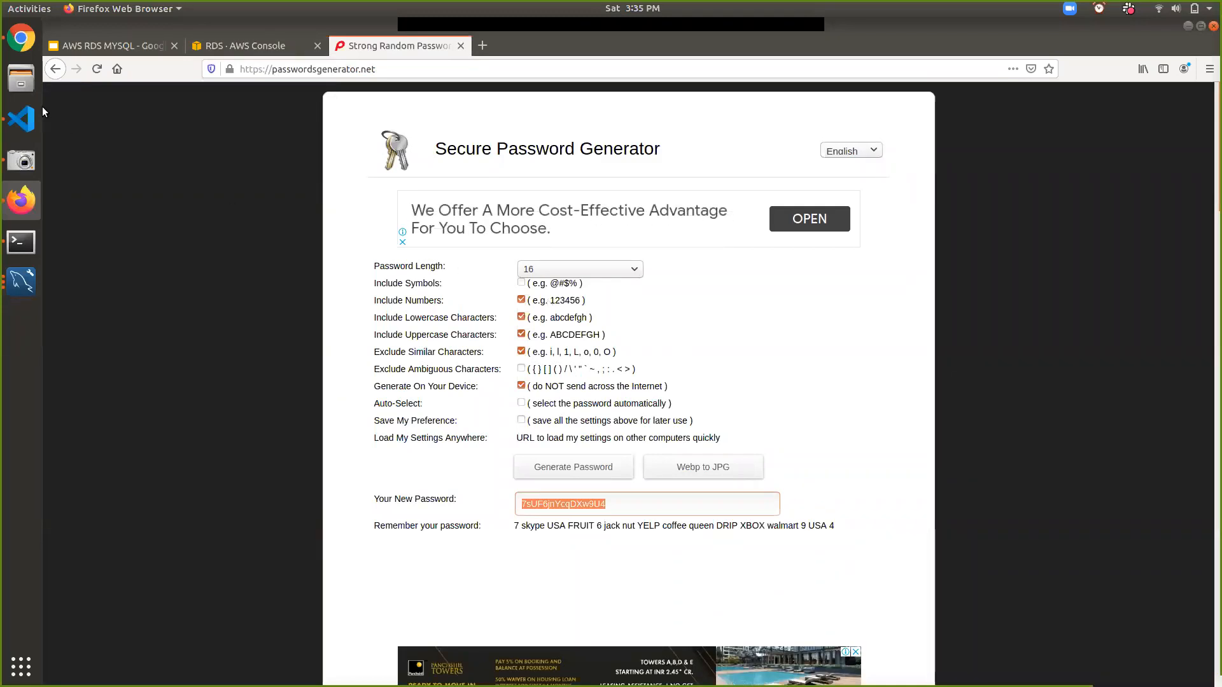
pyautogui.click(23, 282)
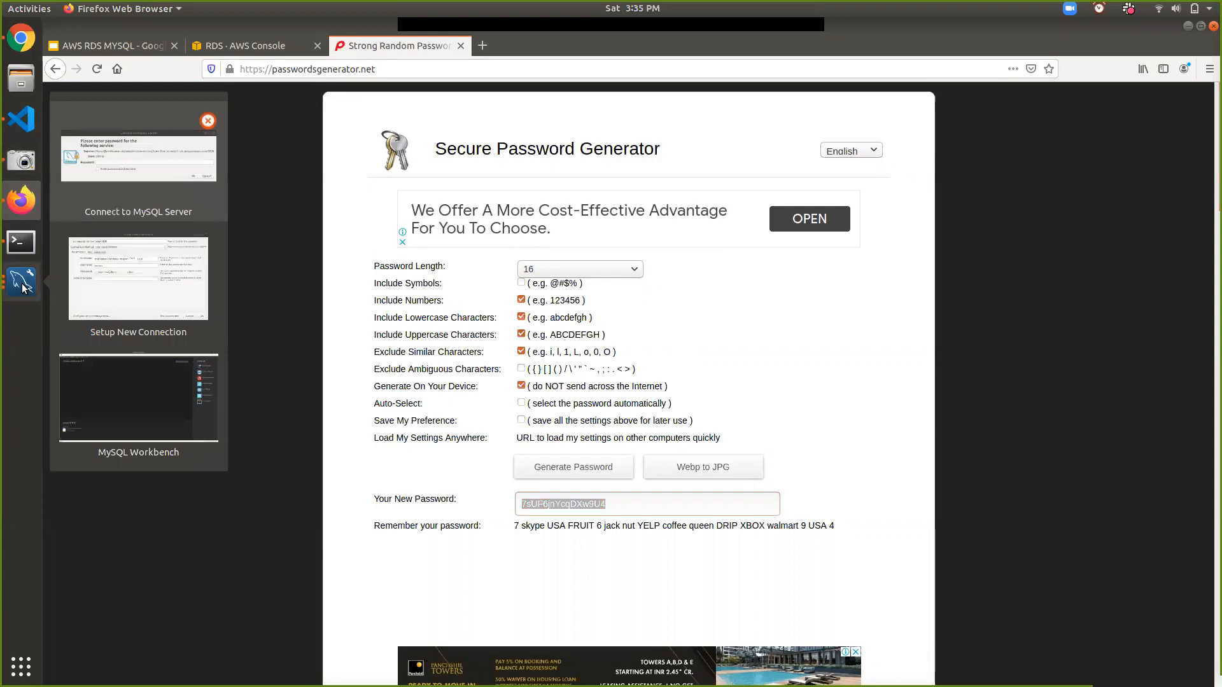
pyautogui.click(87, 282)
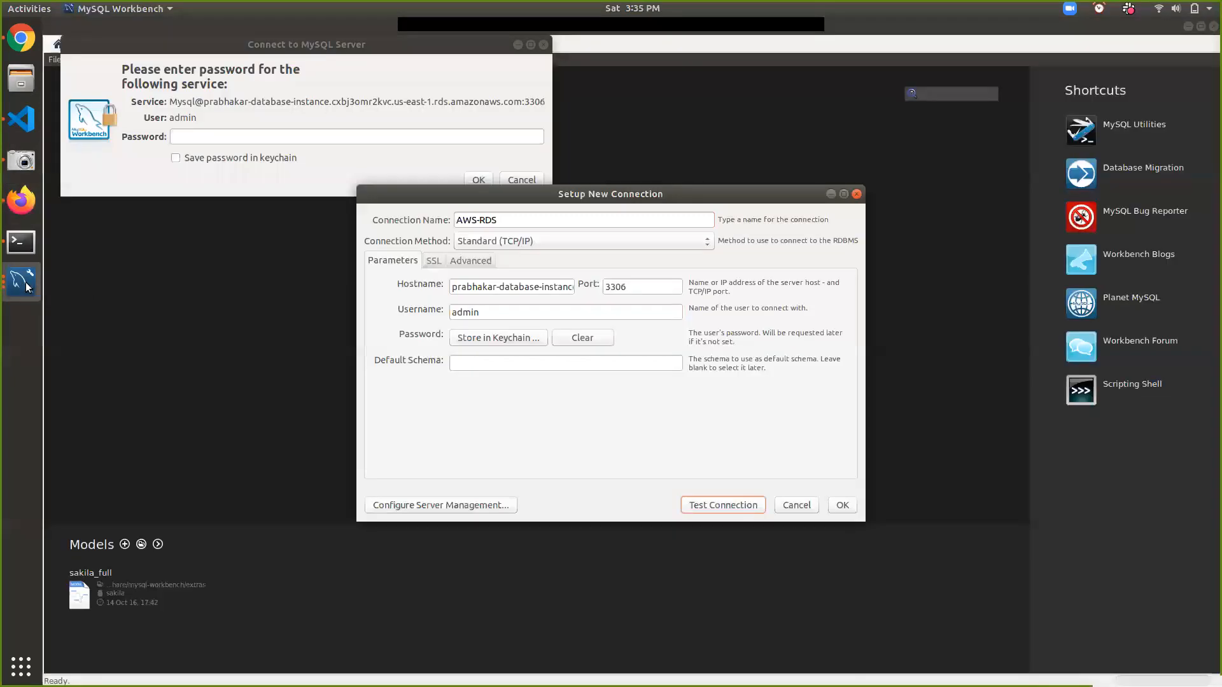
# - Enter the admin password and confirm the AWS-RDS connection test succeeds
pyautogui.click(191, 138)
pyautogui.hotkey('ctrl', 'v')
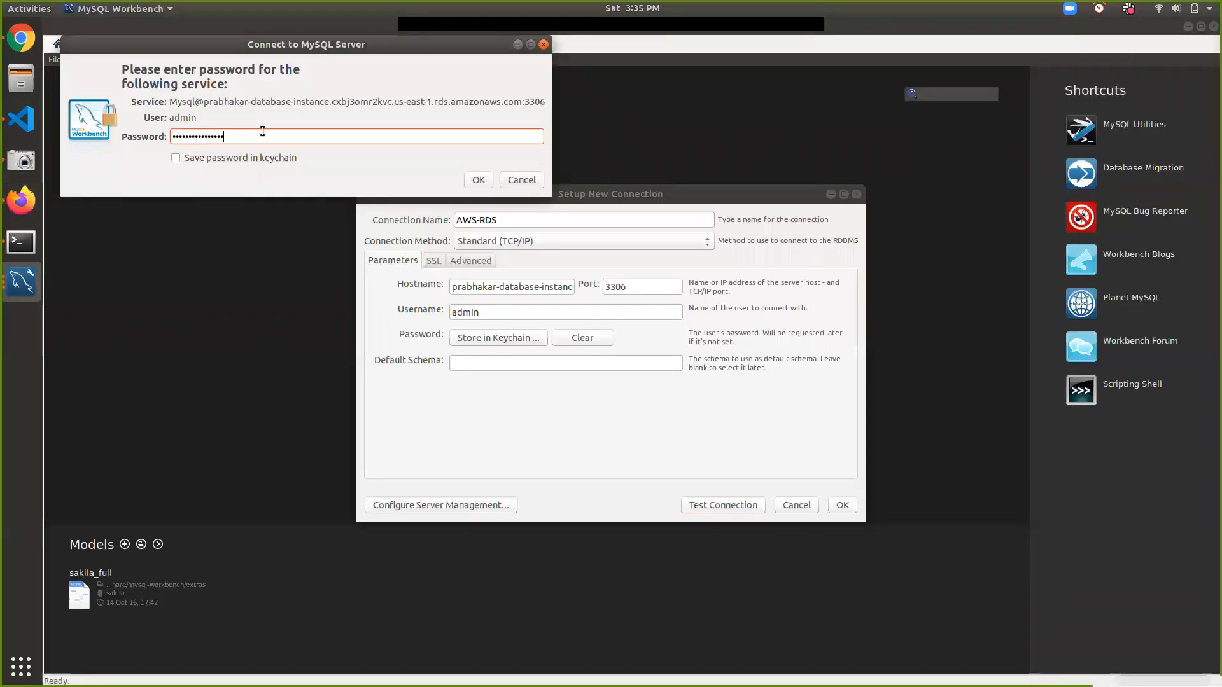
pyautogui.click(473, 180)
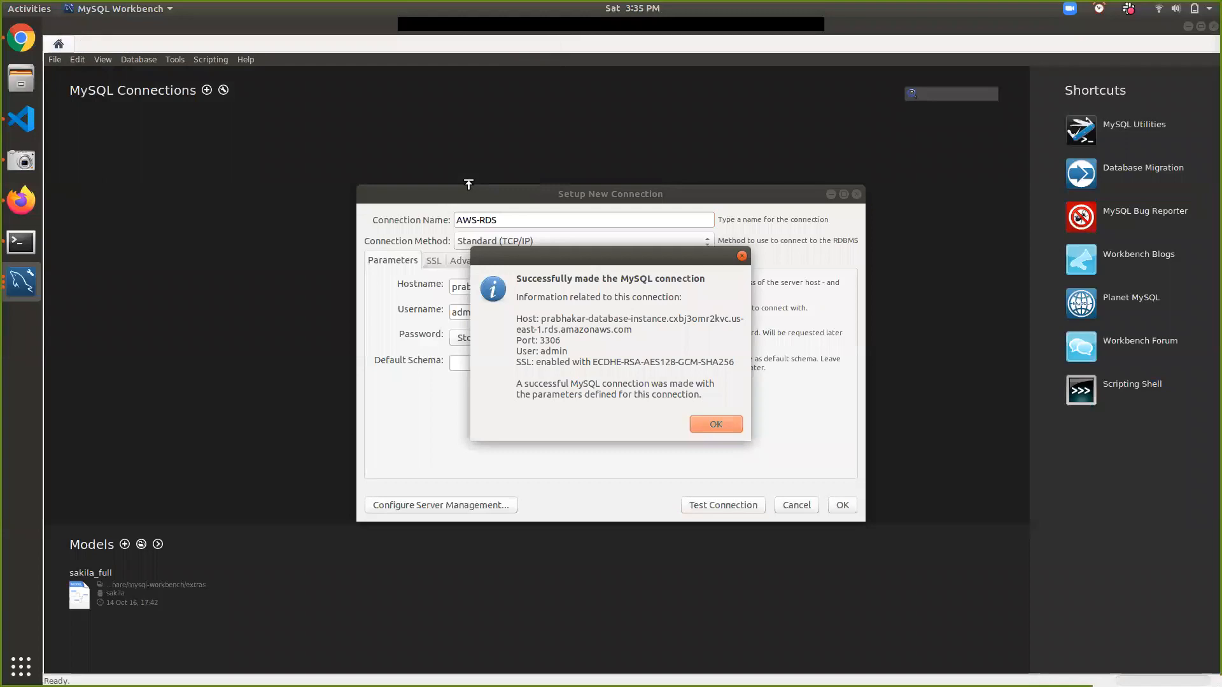
pyautogui.click(709, 425)
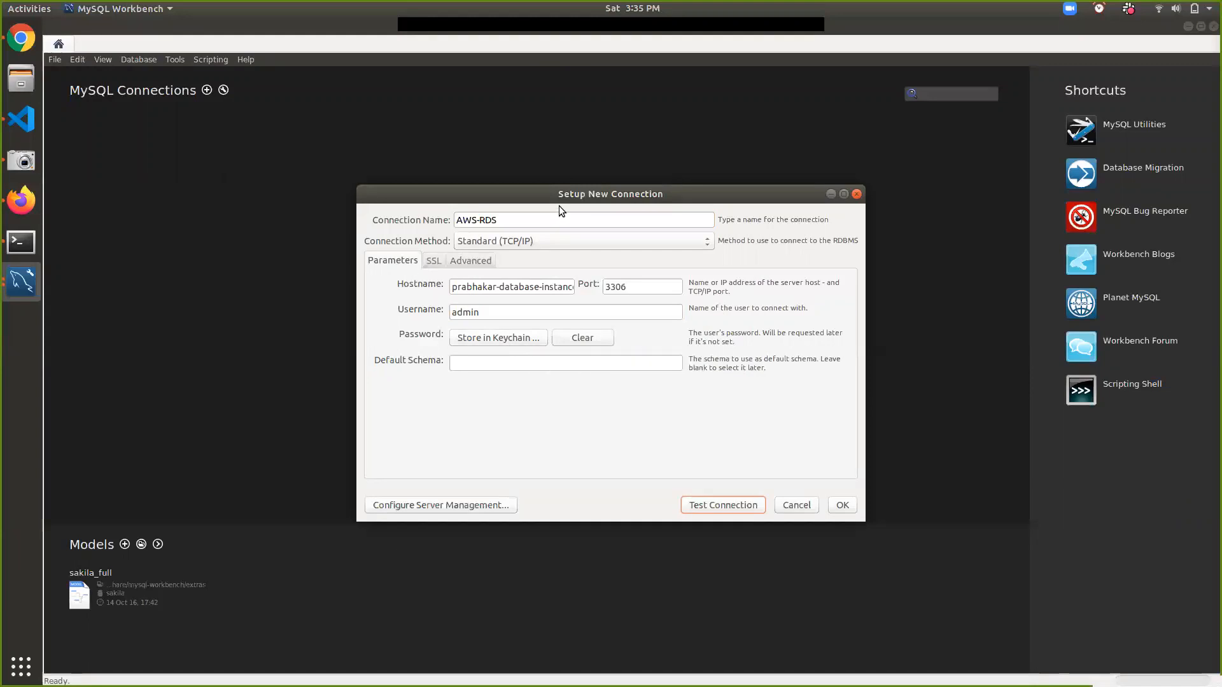
# - Store the admin password in the keychain and save the AWS-RDS connection
pyautogui.moveTo(558, 195); pyautogui.dragTo(549, 141)
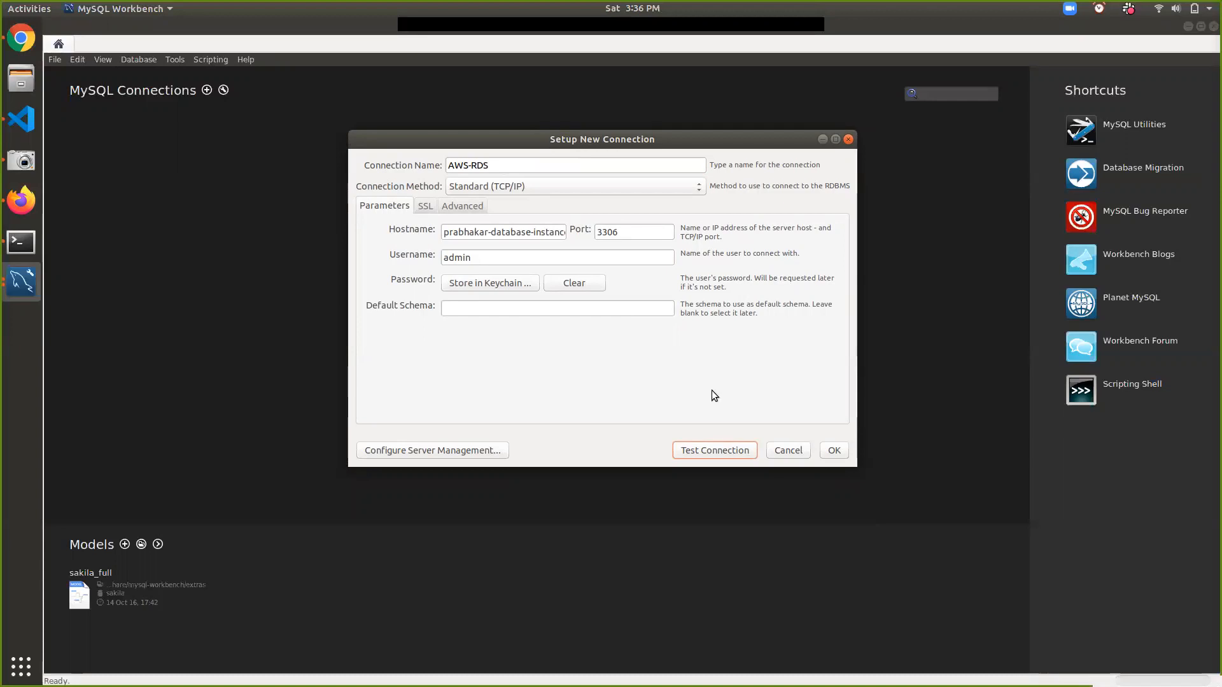
pyautogui.click(509, 285)
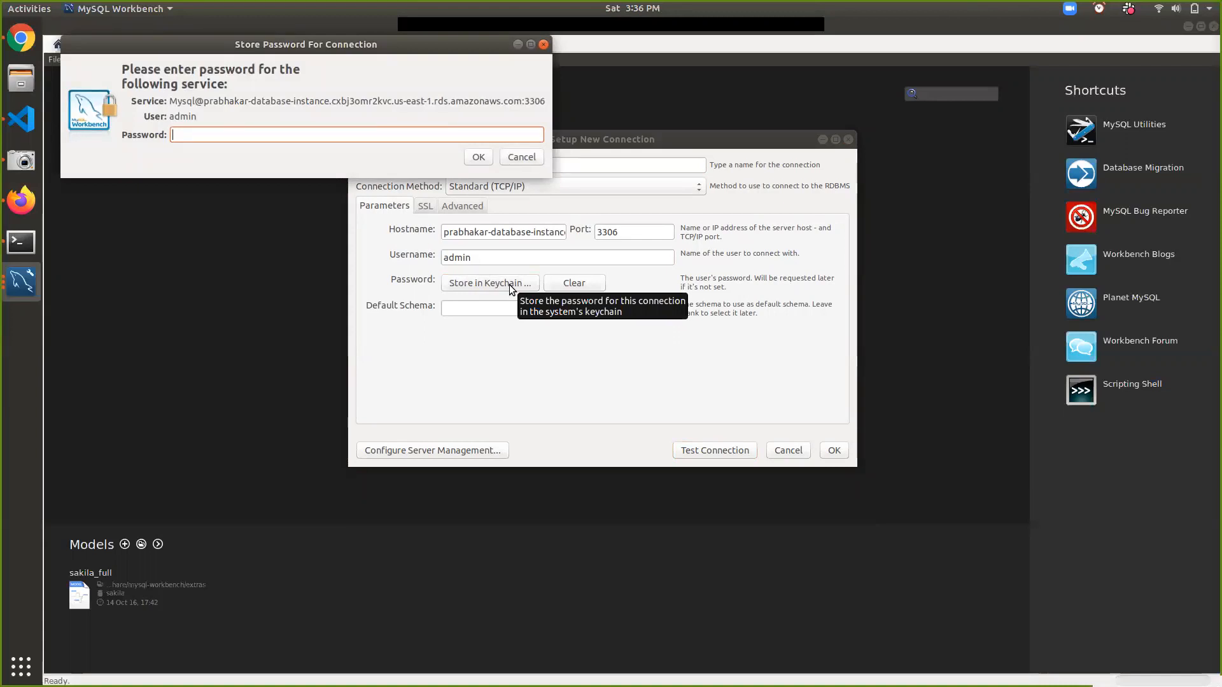
pyautogui.hotkey('ctrl', 'v')
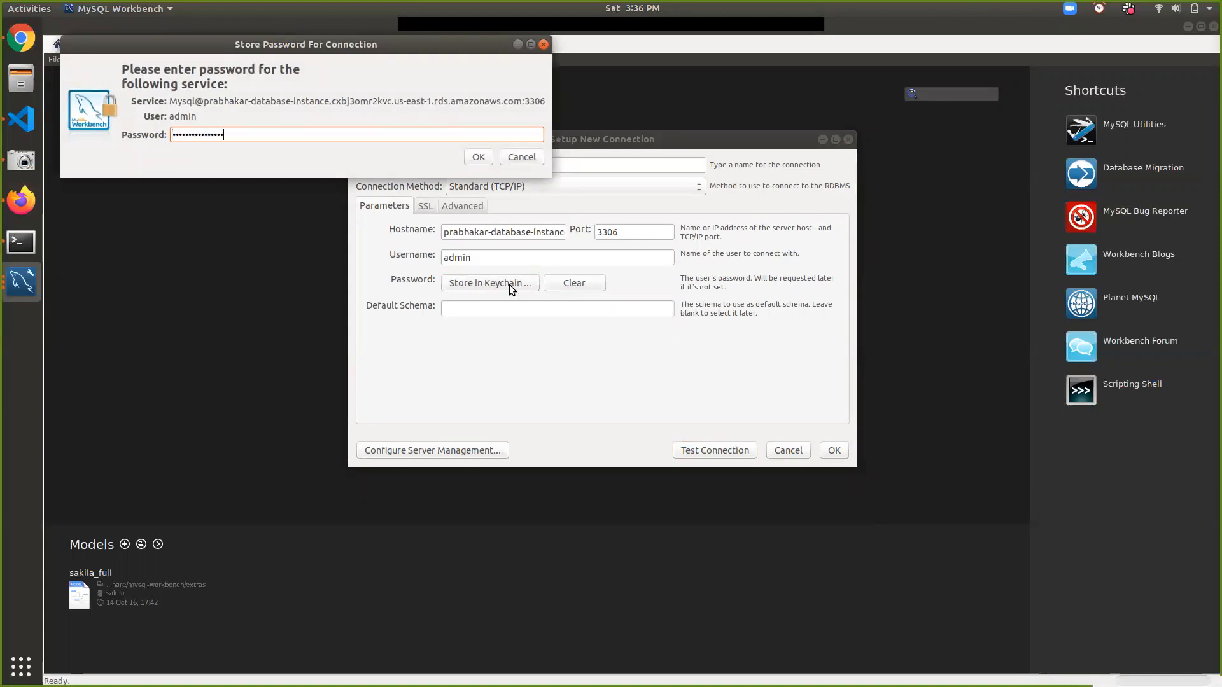
pyautogui.click(478, 157)
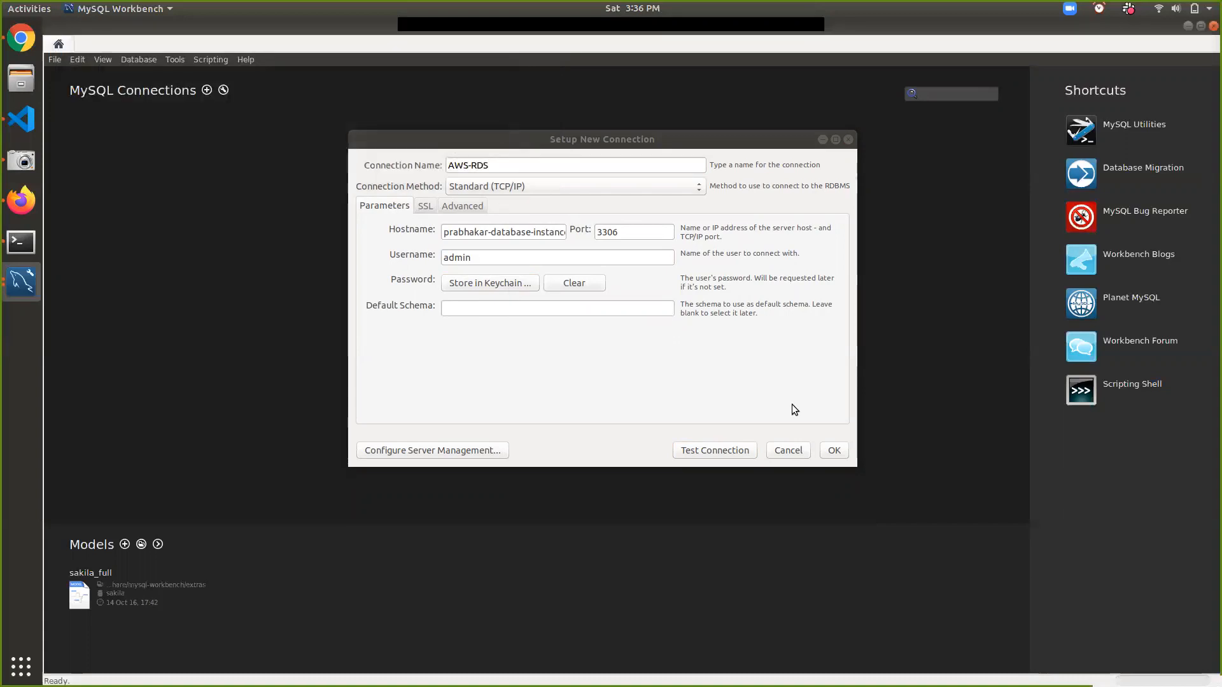
pyautogui.click(831, 450)
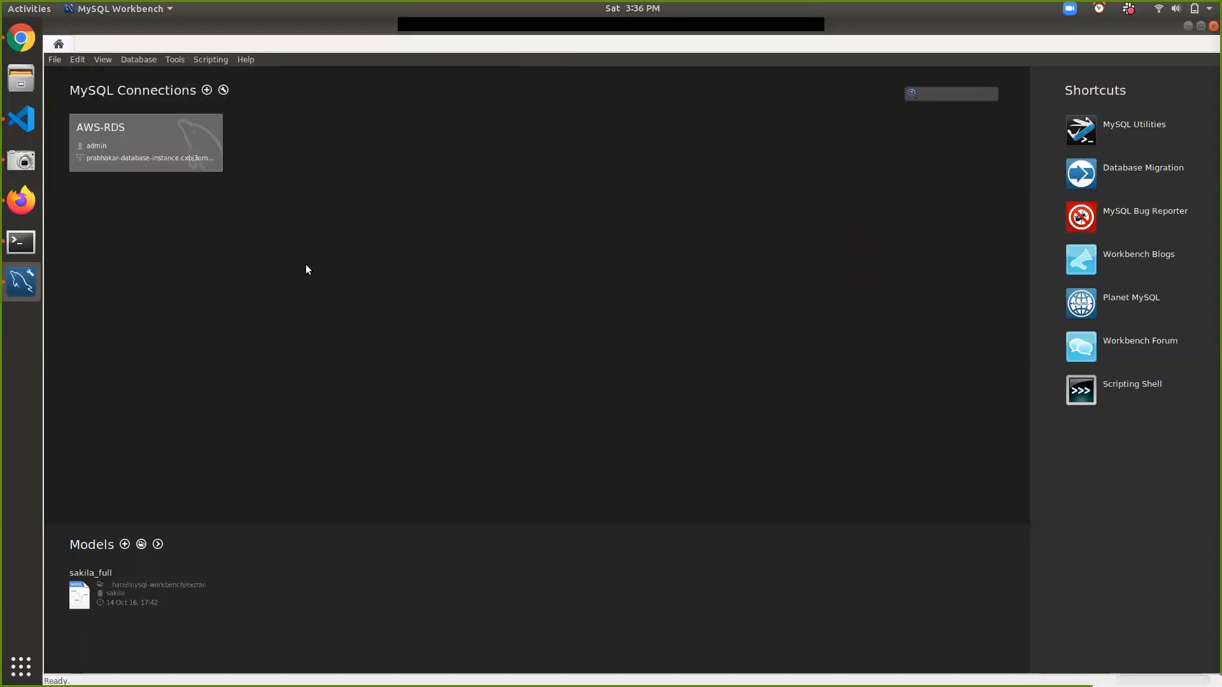
pyautogui.click(166, 145)
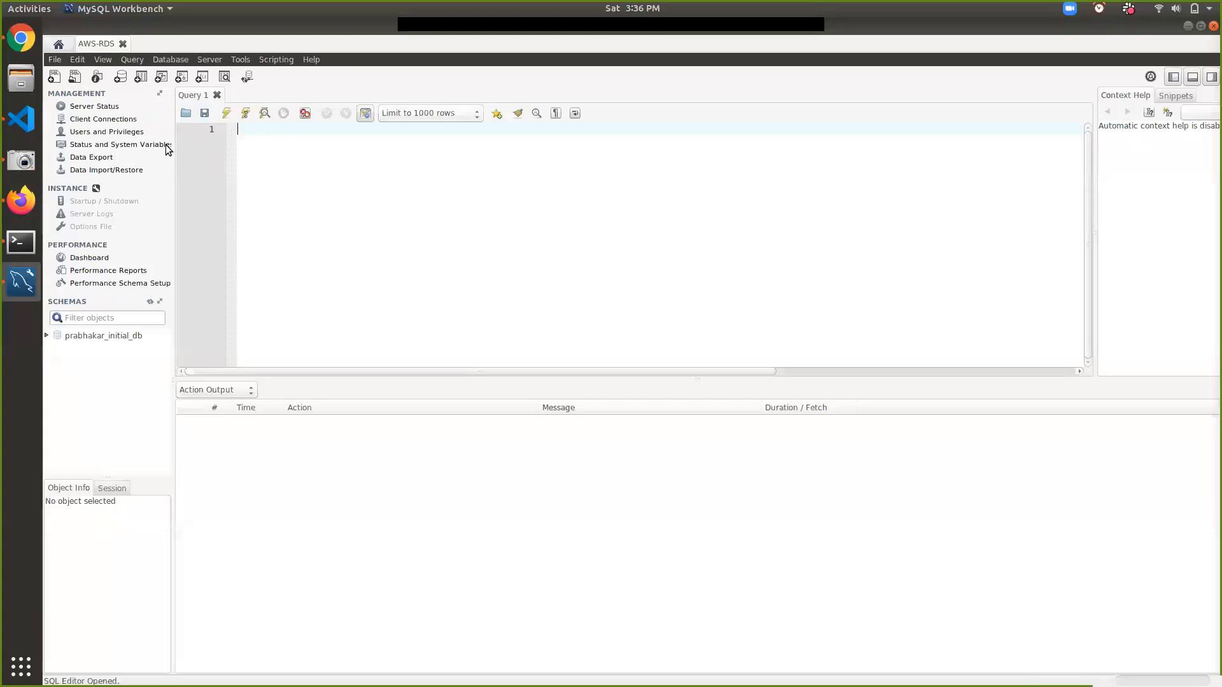
# - Expand the initial database schema to show its Tables, Views, Stored Procedures and Functions
pyautogui.click(113, 338)
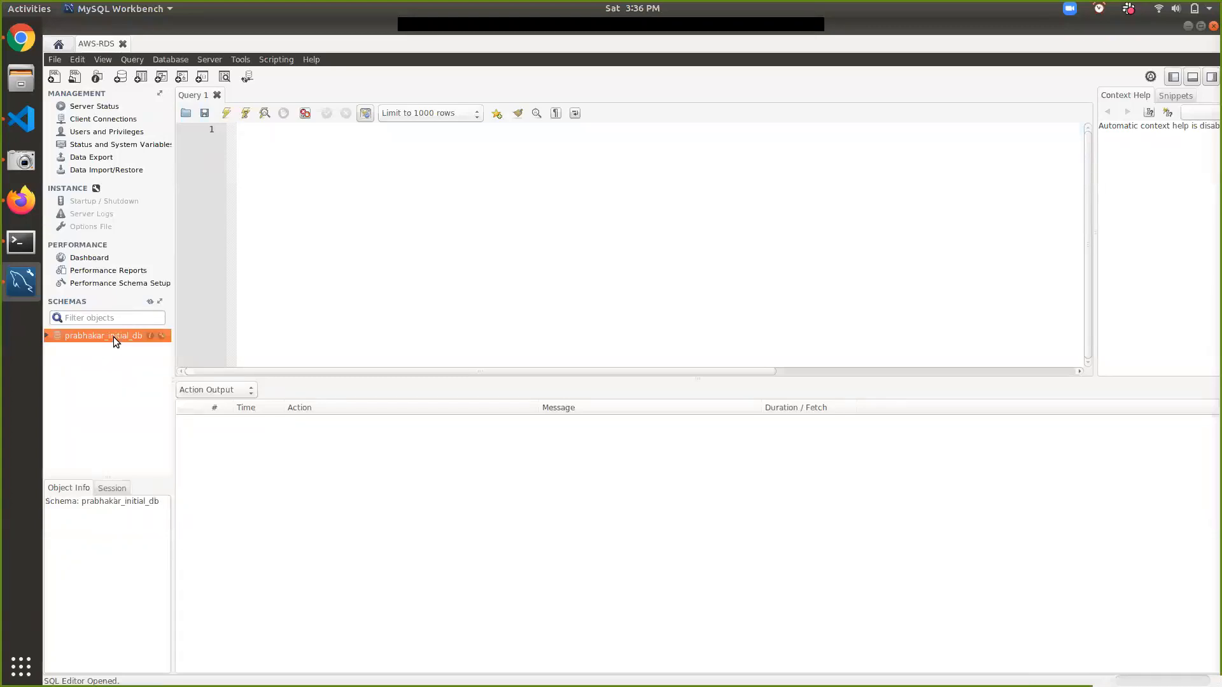
pyautogui.click(46, 335)
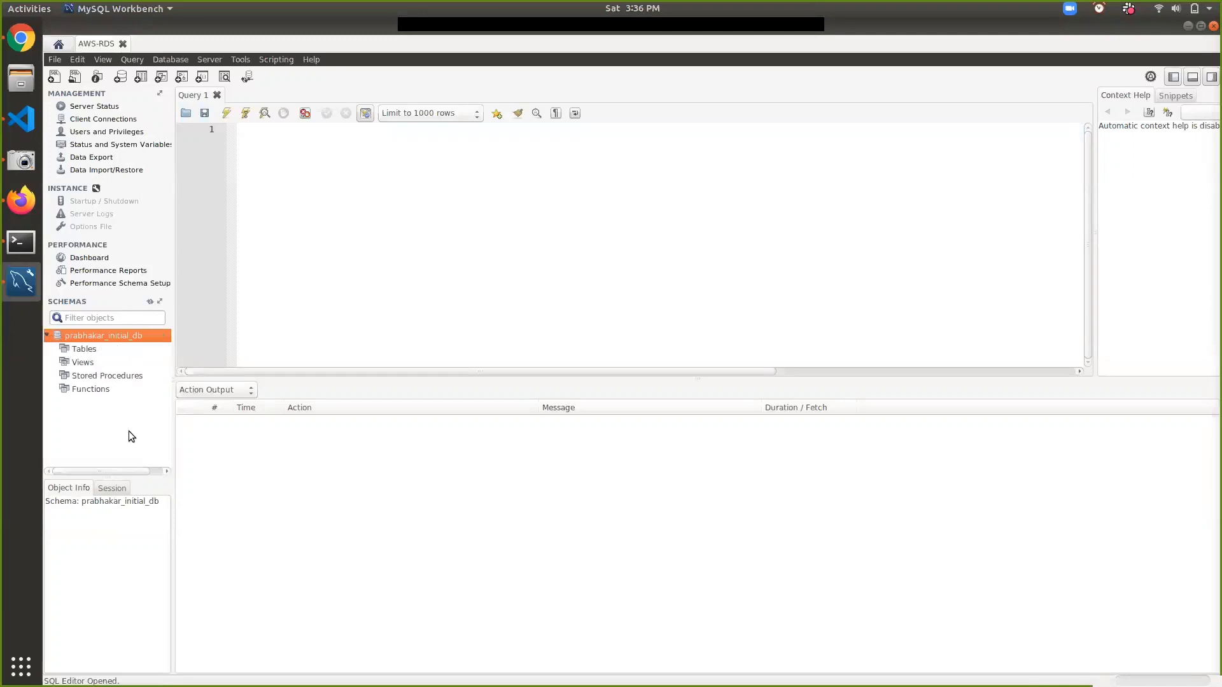
pyautogui.click(271, 264)
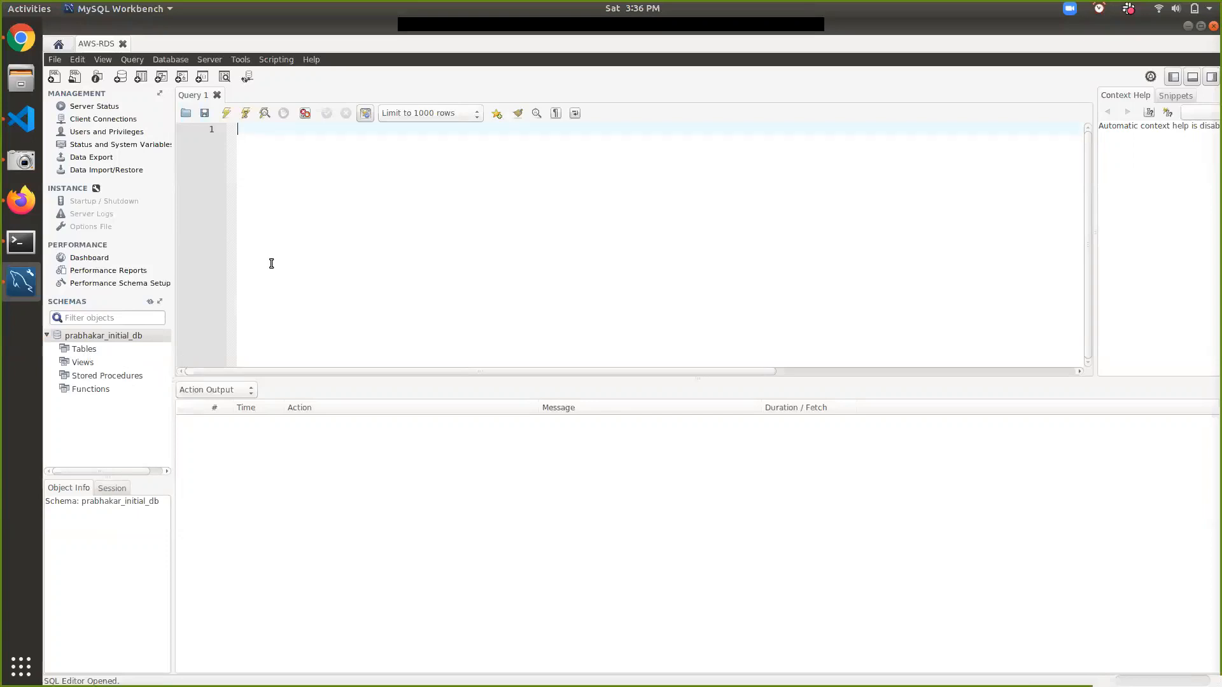
# - Run 'use' on the initial schema and 'create table employee(name varchar(100));' successfully
pyautogui.write('use prabhakar_initial_db;')
pyautogui.press('Return')
pyautogui.write('create table')
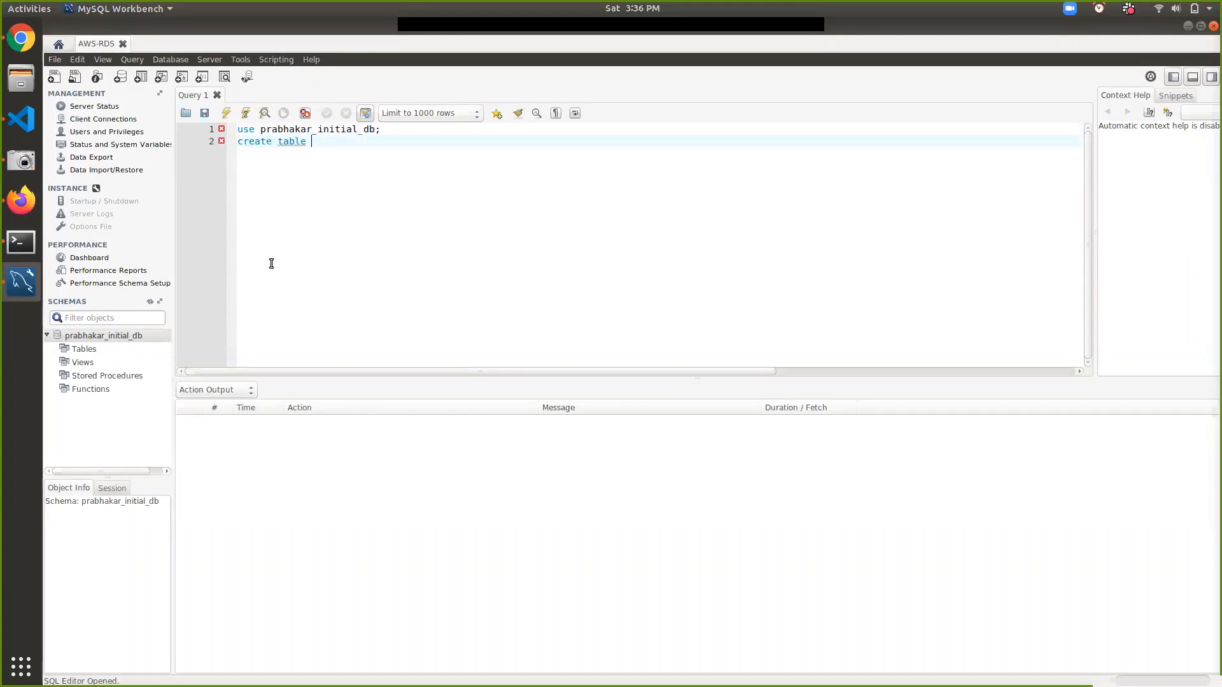
pyautogui.write(' employee(name var')
pyautogui.press('Down')
pyautogui.press('Return')
pyautogui.write('(100')
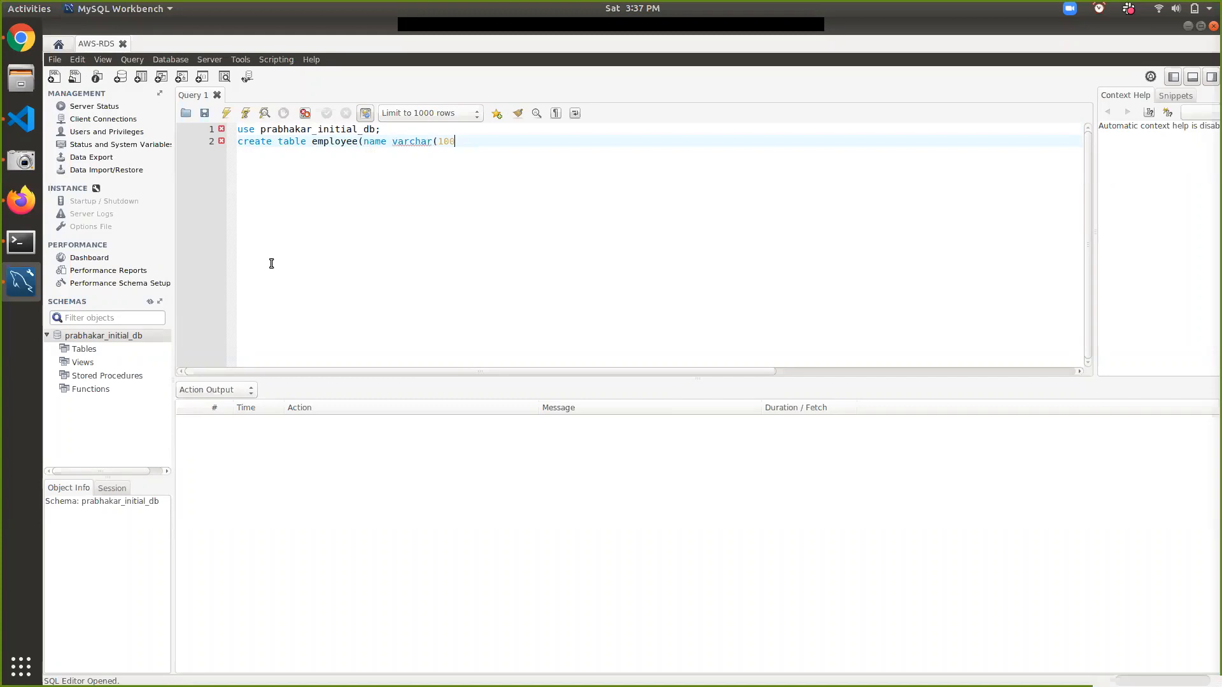
pyautogui.write('));')
pyautogui.click(240, 129)
pyautogui.click(226, 113)
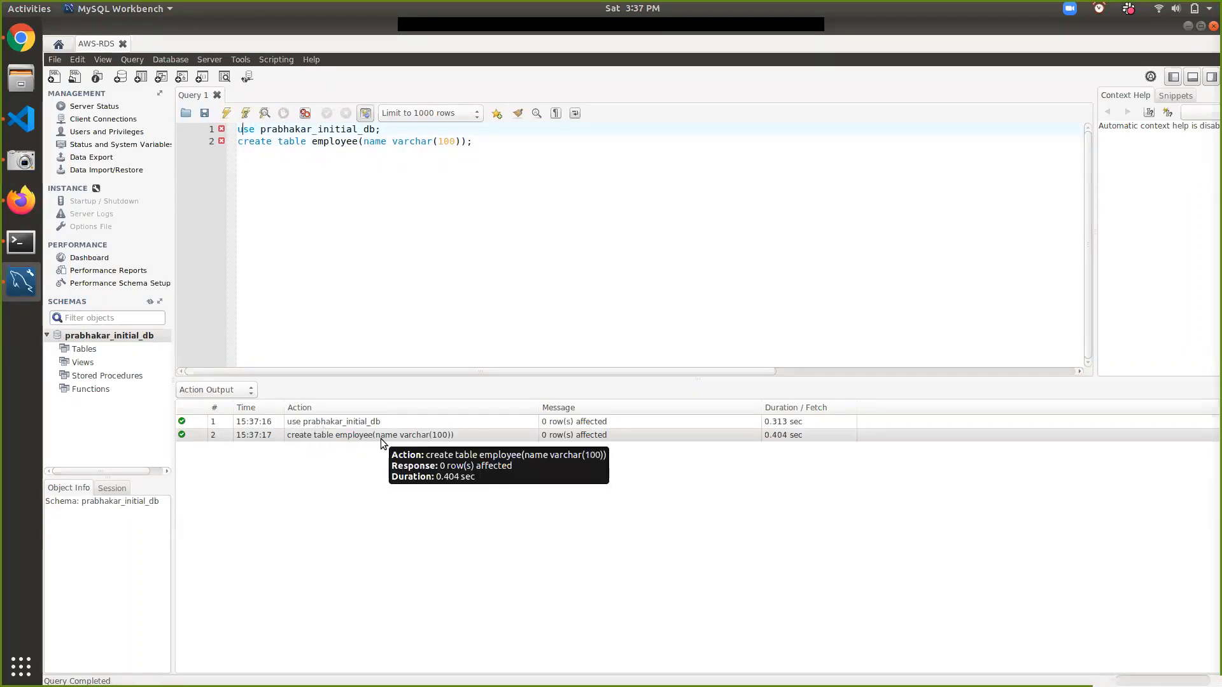
pyautogui.click(506, 142)
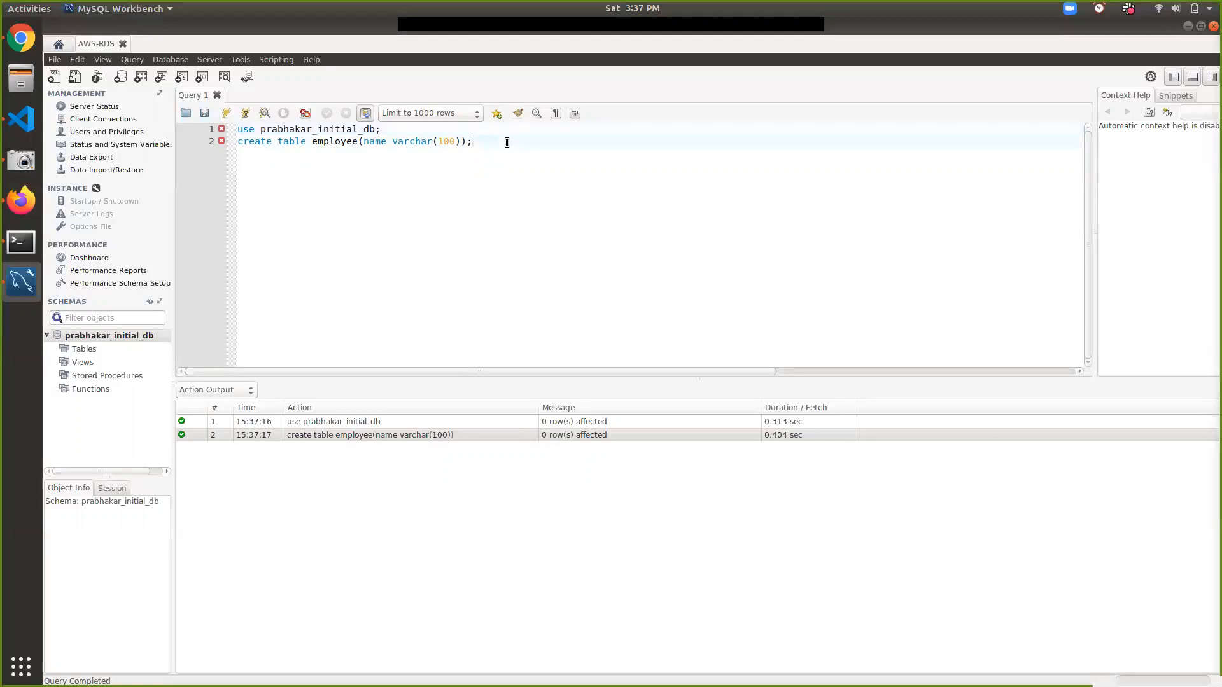
# - Comment out the CREATE TABLE line and write an INSERT adding the first employee name
pyautogui.write('#')
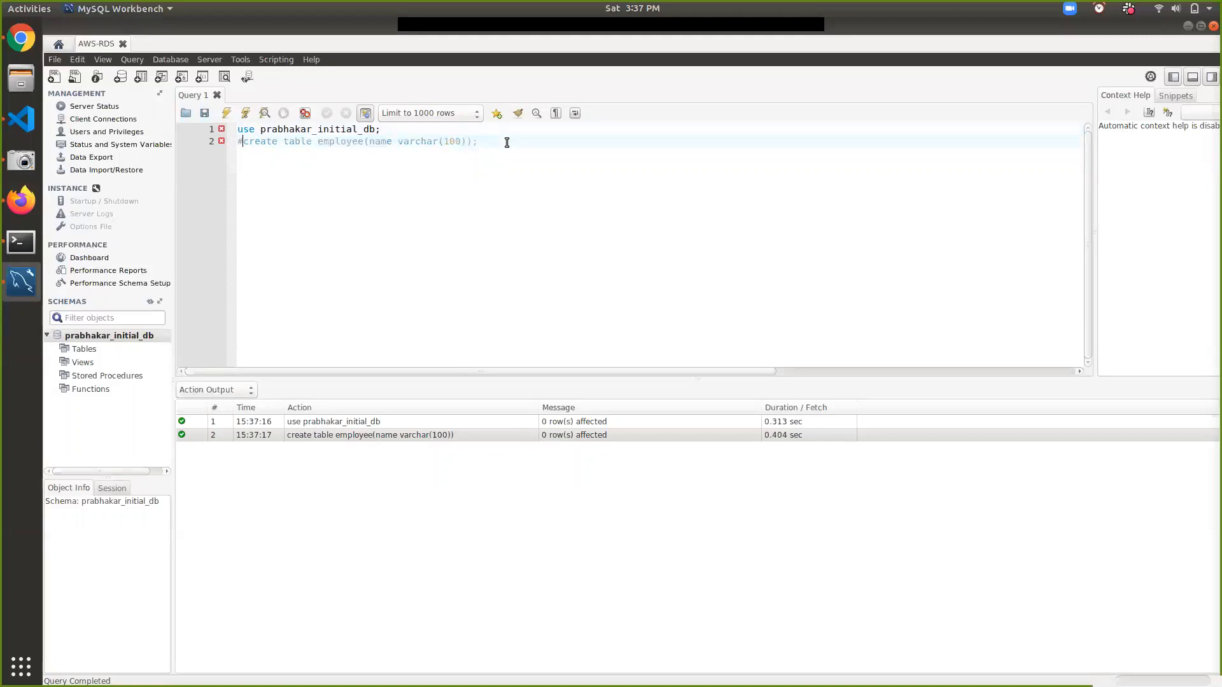
pyautogui.press('Return')
pyautogui.press('Return')
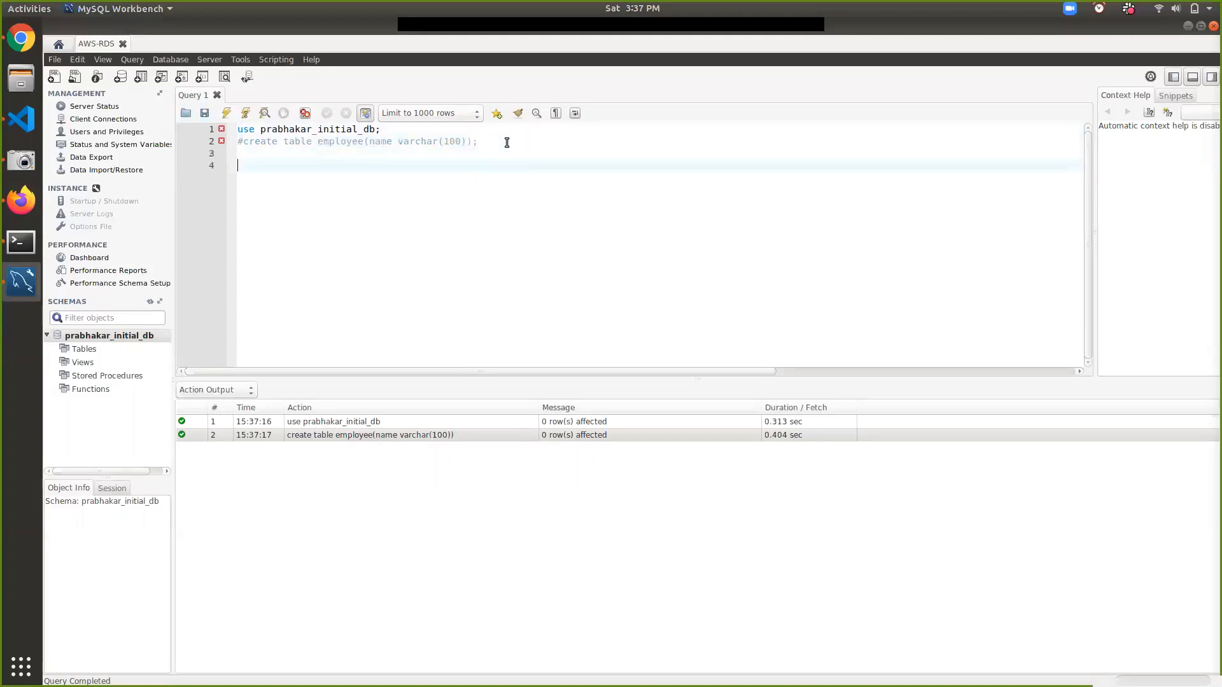
pyautogui.write("insert into employee(name) values('prabhakar');")
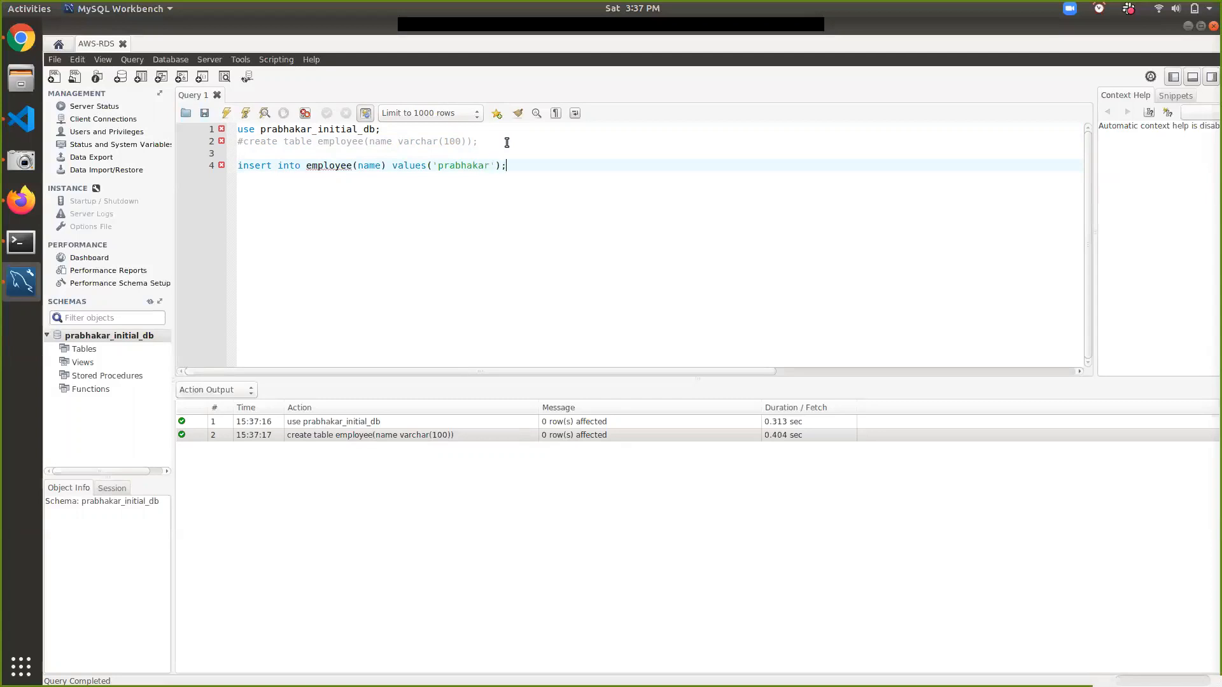
# - Copy the INSERT line twice and change the first copy to the second employee's name
pyautogui.hotkey('shift', 'Home')
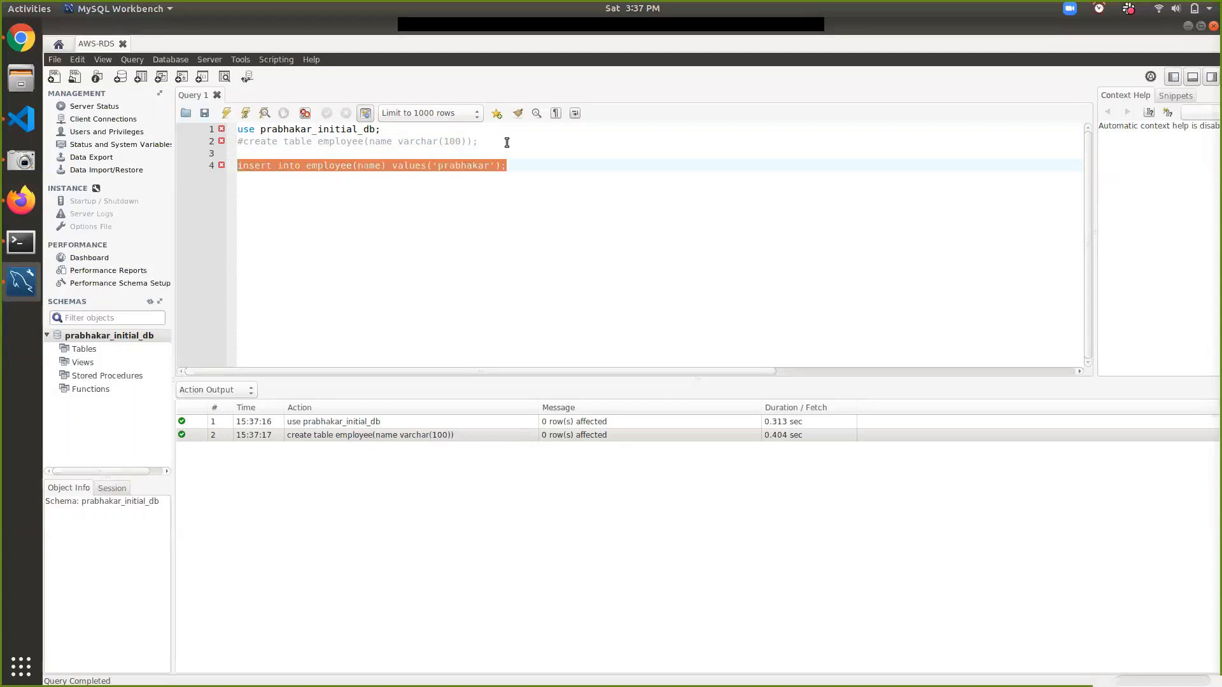
pyautogui.hotkey('ctrl', 'c')
pyautogui.press('End')
pyautogui.press('Return')
pyautogui.hotkey('ctrl', 'v')
pyautogui.press('Return')
pyautogui.hotkey('ctrl', 'v')
pyautogui.press('Up')
pyautogui.press('Left')
pyautogui.hotkey('ctrl', 'shift', 'Left')
pyautogui.write('ravee')
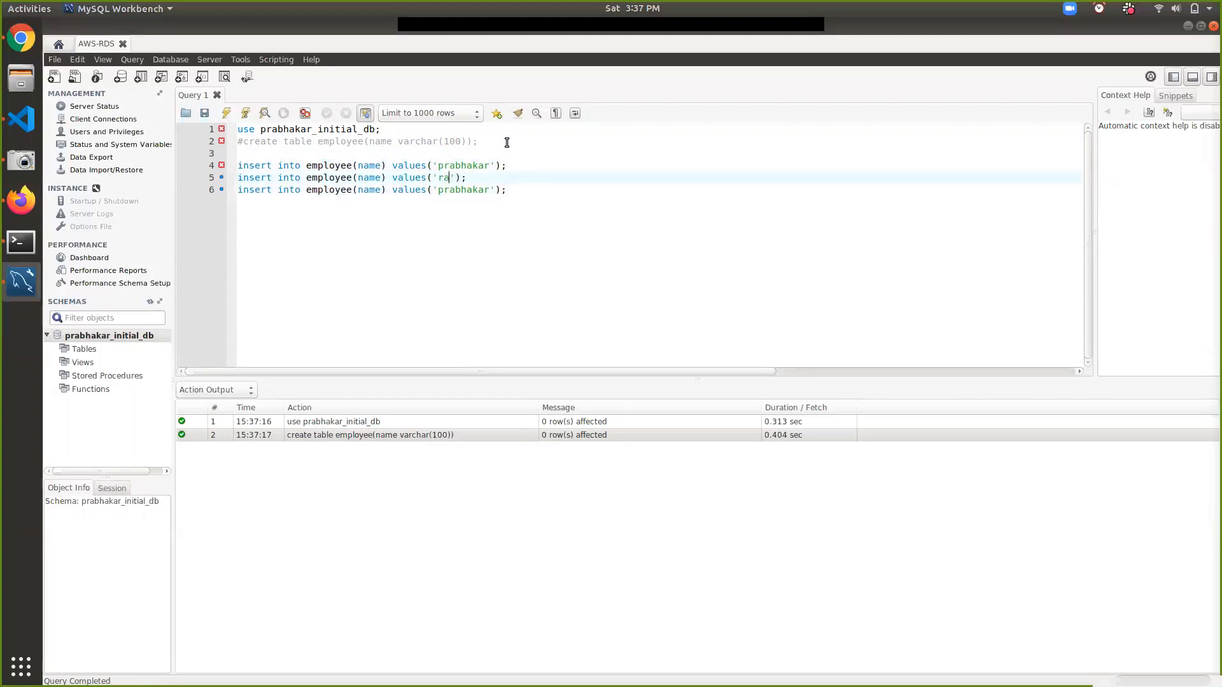
pyautogui.press('BackSpace')
pyautogui.press('BackSpace')
pyautogui.press('BackSpace')
pyautogui.press('BackSpace')
pyautogui.press('BackSpace')
pyautogui.write('praveen')
# - Set the third employee's name and duplicate a fourth INSERT with another name
pyautogui.press('Down')
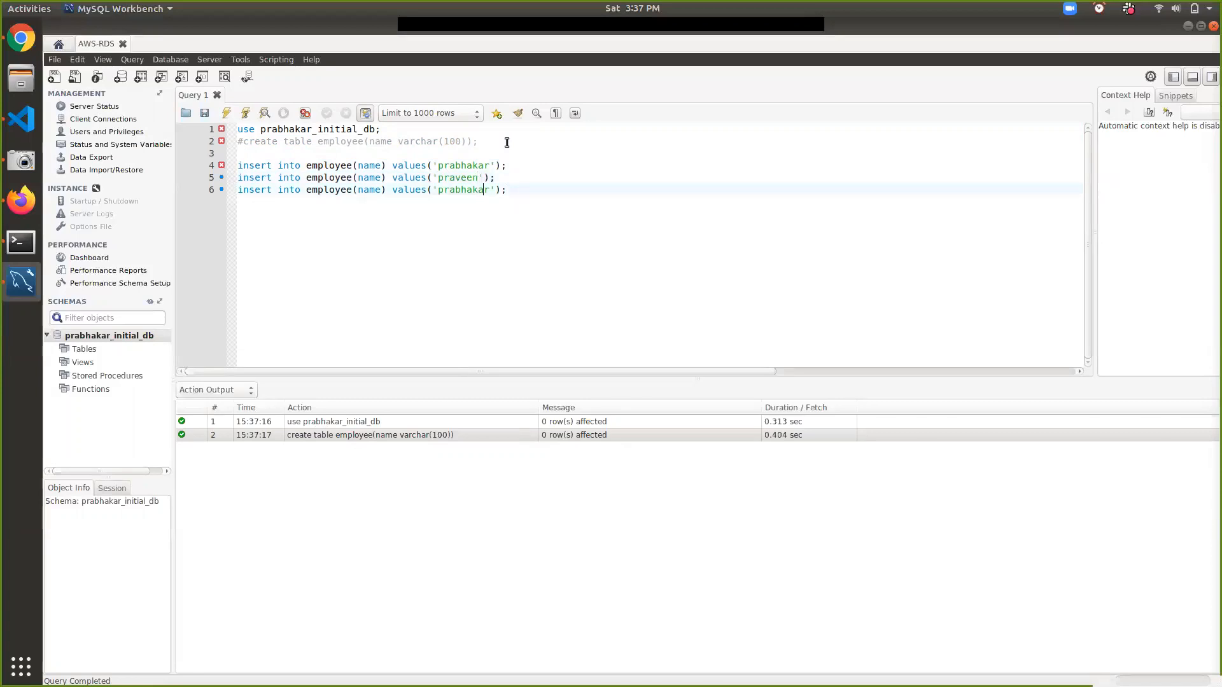
pyautogui.hotkey('ctrl', 'shift', 'Left')
pyautogui.write('rajesh')
pyautogui.press('Up')
pyautogui.press('Up')
pyautogui.hotkey('ctrl', 'd')
pyautogui.hotkey('ctrl', 'shift', 'Left')
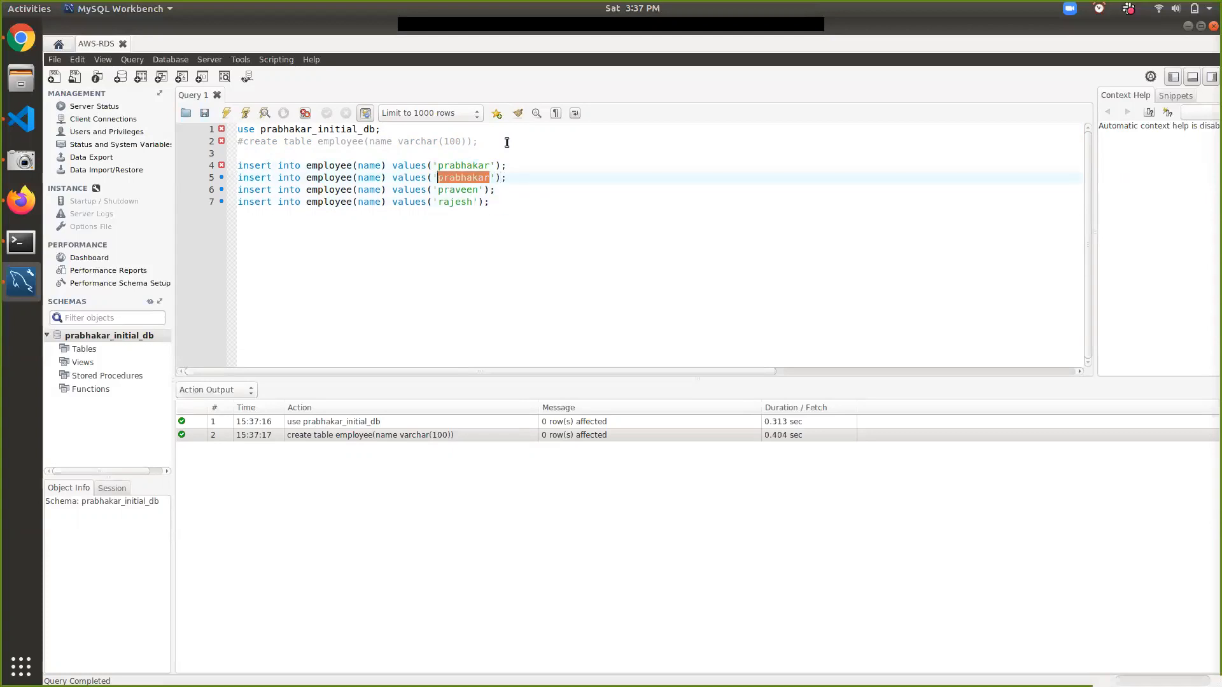
pyautogui.write('harsha')
# - Execute the four INSERT statements, then comment them all out
pyautogui.click(458, 149)
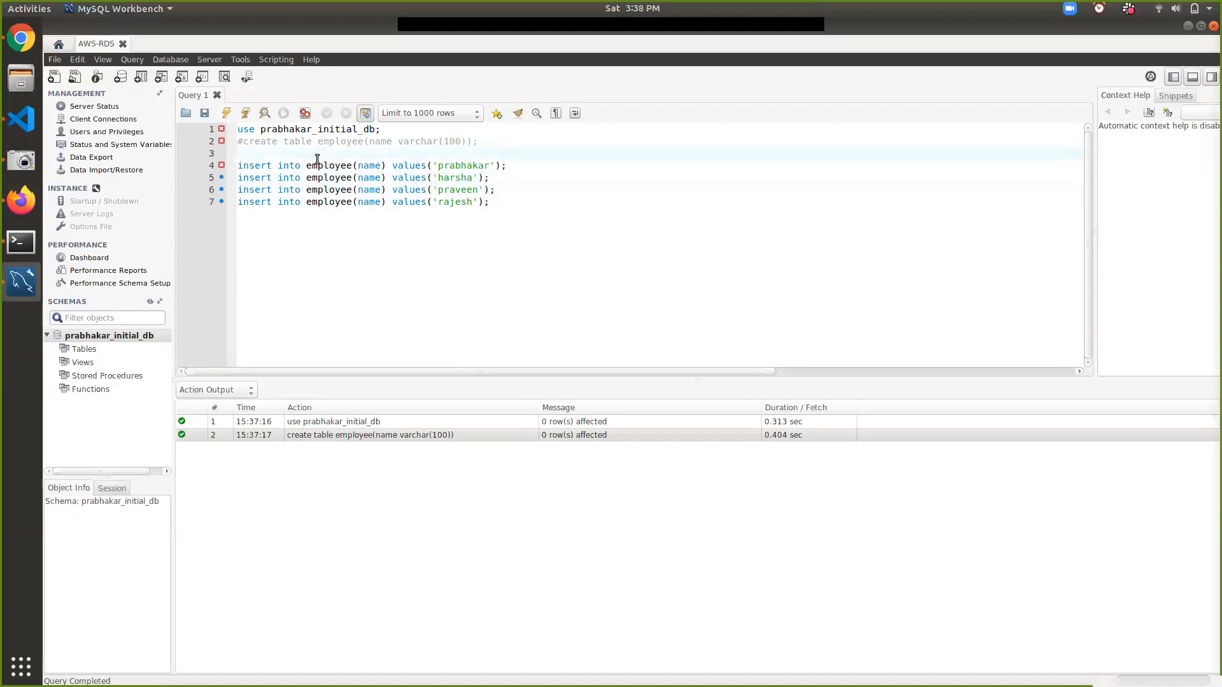
pyautogui.click(226, 114)
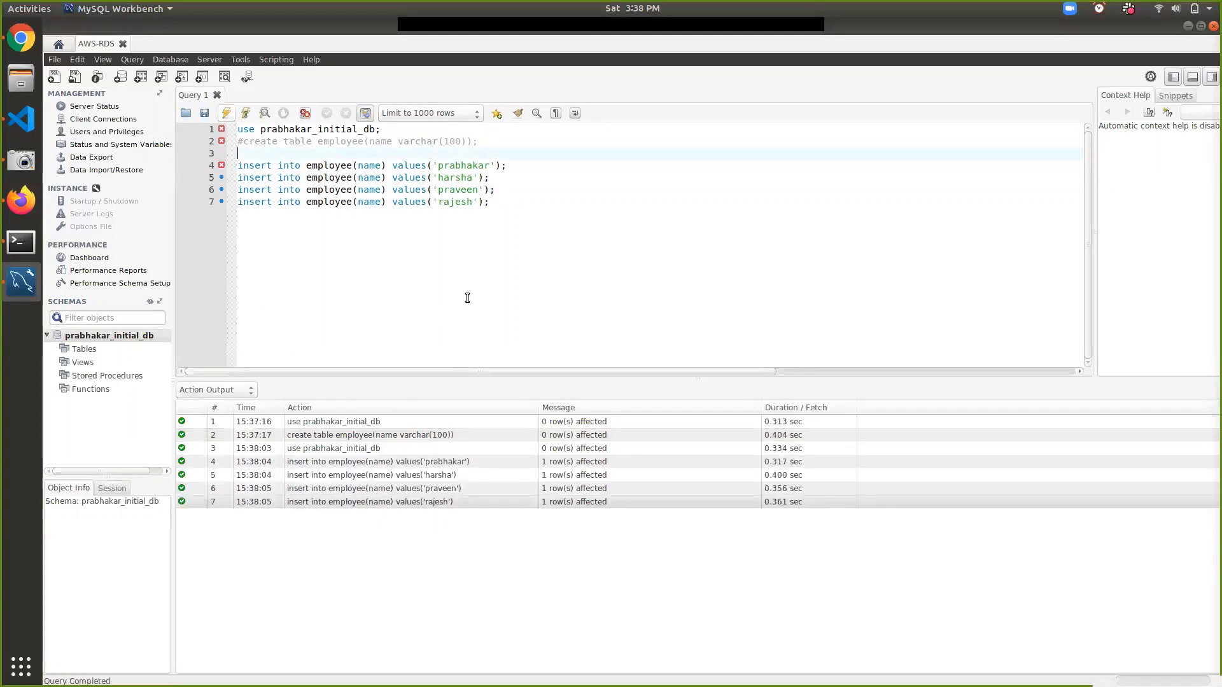
pyautogui.click(493, 207)
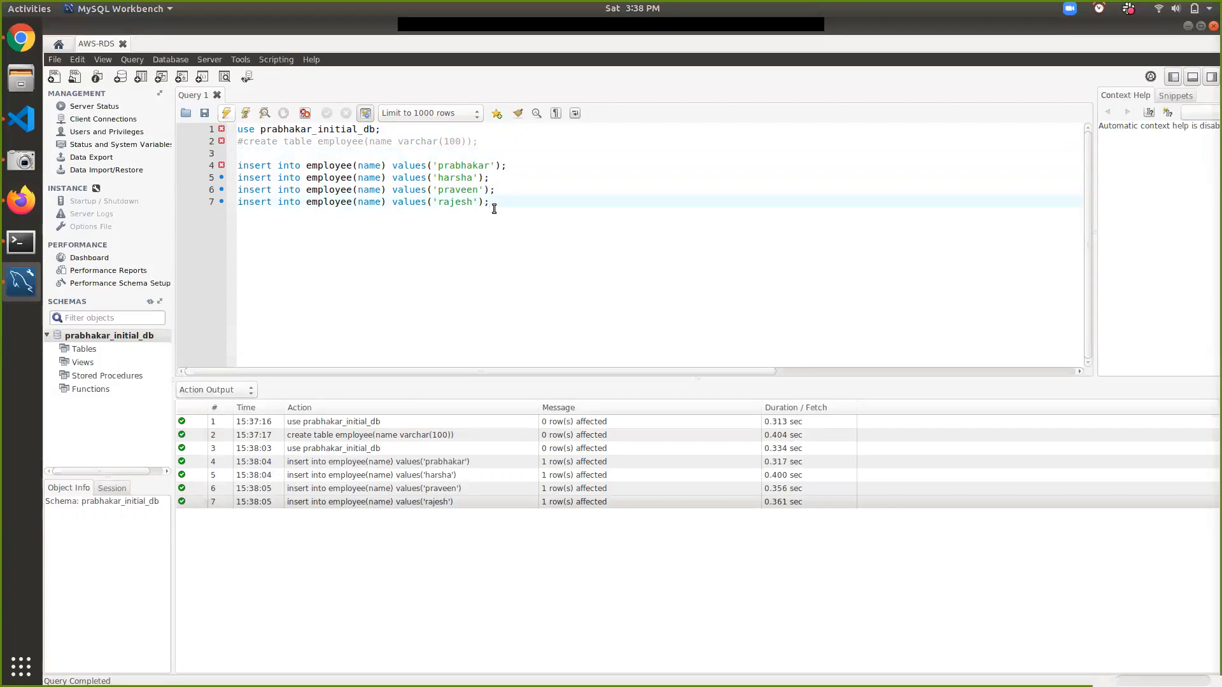
pyautogui.hotkey('shift', 'Up')
pyautogui.hotkey('shift', 'Up')
pyautogui.hotkey('shift', 'Up')
pyautogui.hotkey('ctrl', '/')
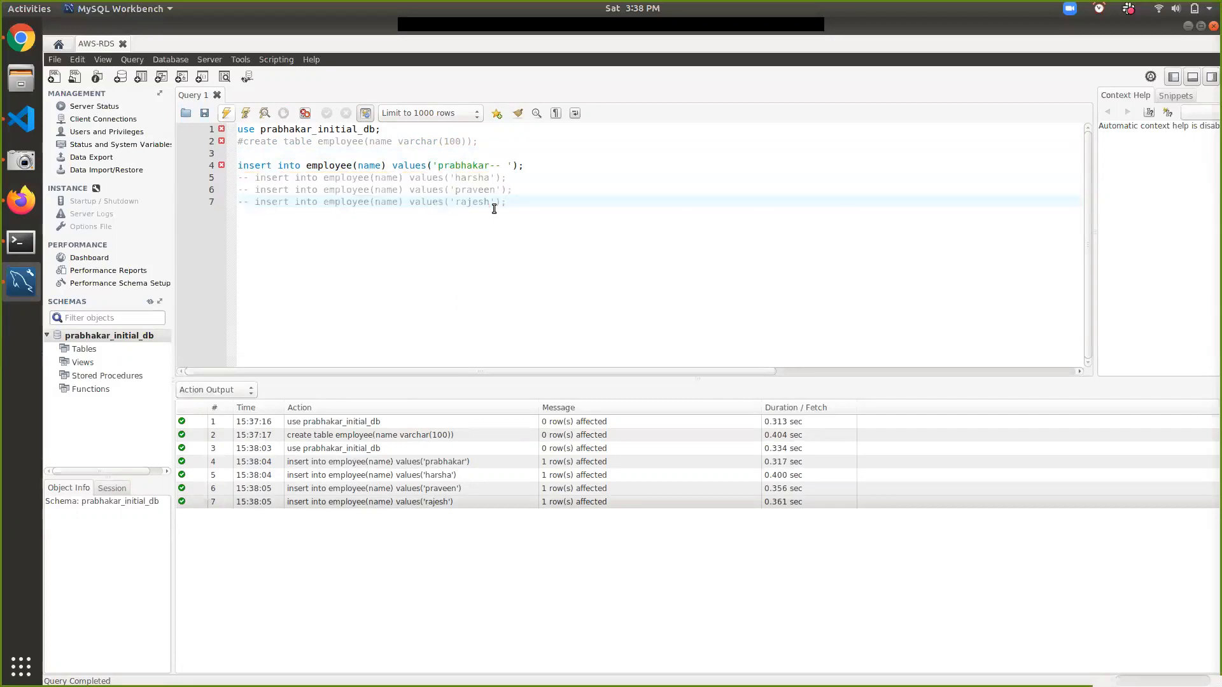
pyautogui.press('Up')
pyautogui.press('Up')
pyautogui.press('Up')
pyautogui.write('/')
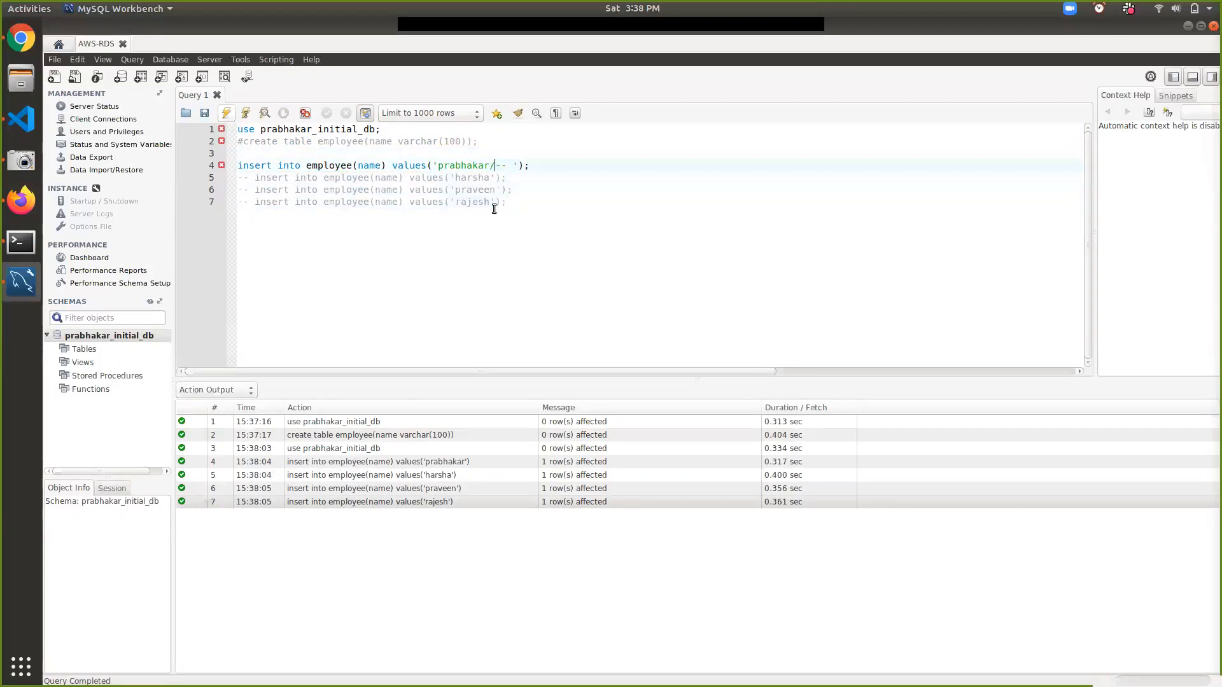
pyautogui.hotkey('ctrl', '/')
# - Write the query 'select name from employee' on a new line
pyautogui.press('Down')
pyautogui.press('Down')
pyautogui.press('Down')
pyautogui.press('Return')
pyautogui.press('Return')
pyautogui.write('select name from emplo')
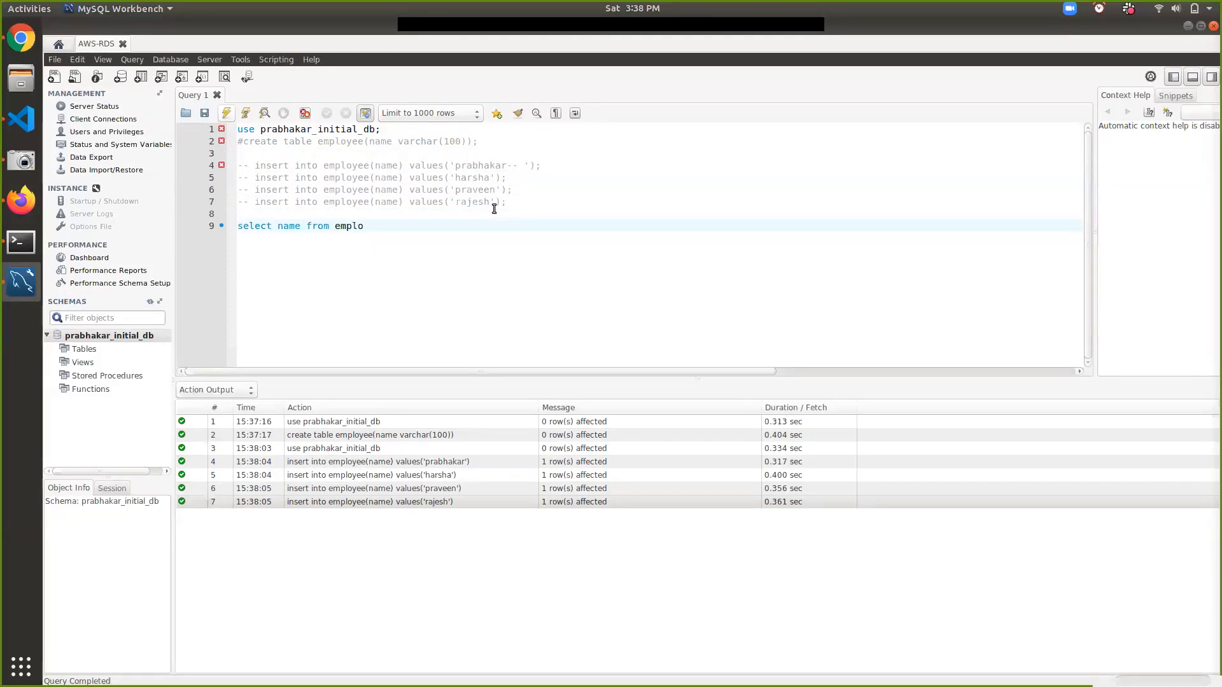
pyautogui.press('Return')
# - Run 'select name from employee;' to list all four names, then return to the browser
pyautogui.write(';')
pyautogui.click(227, 113)
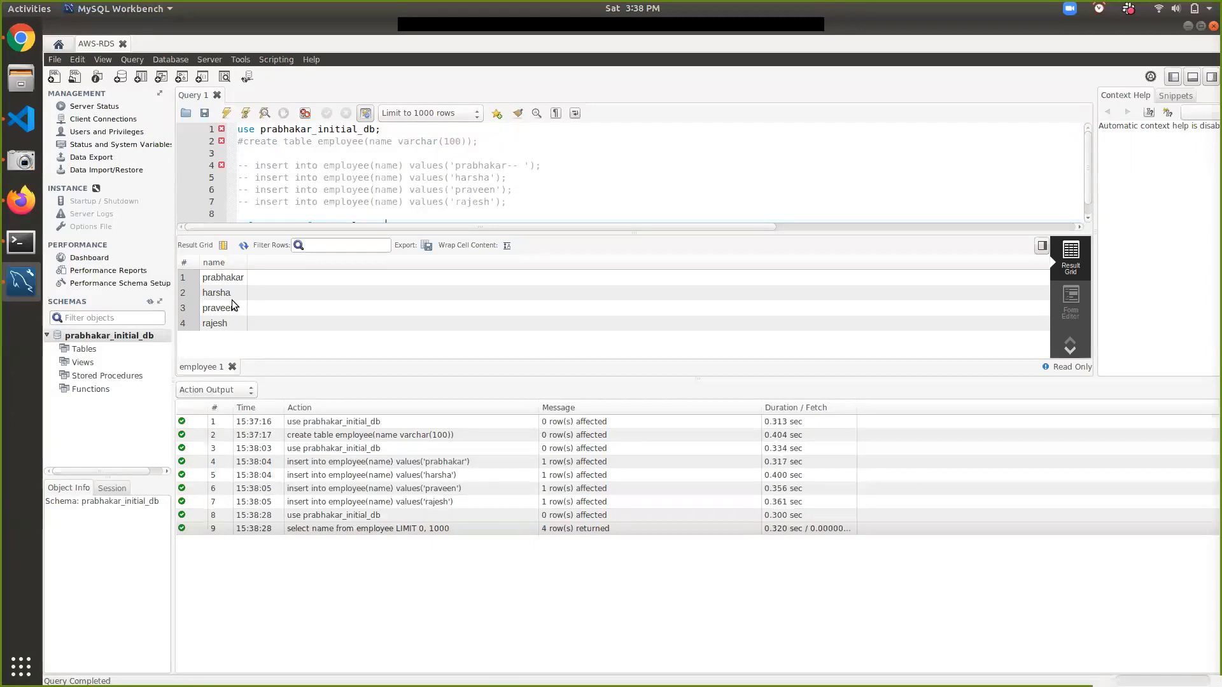
pyautogui.click(21, 200)
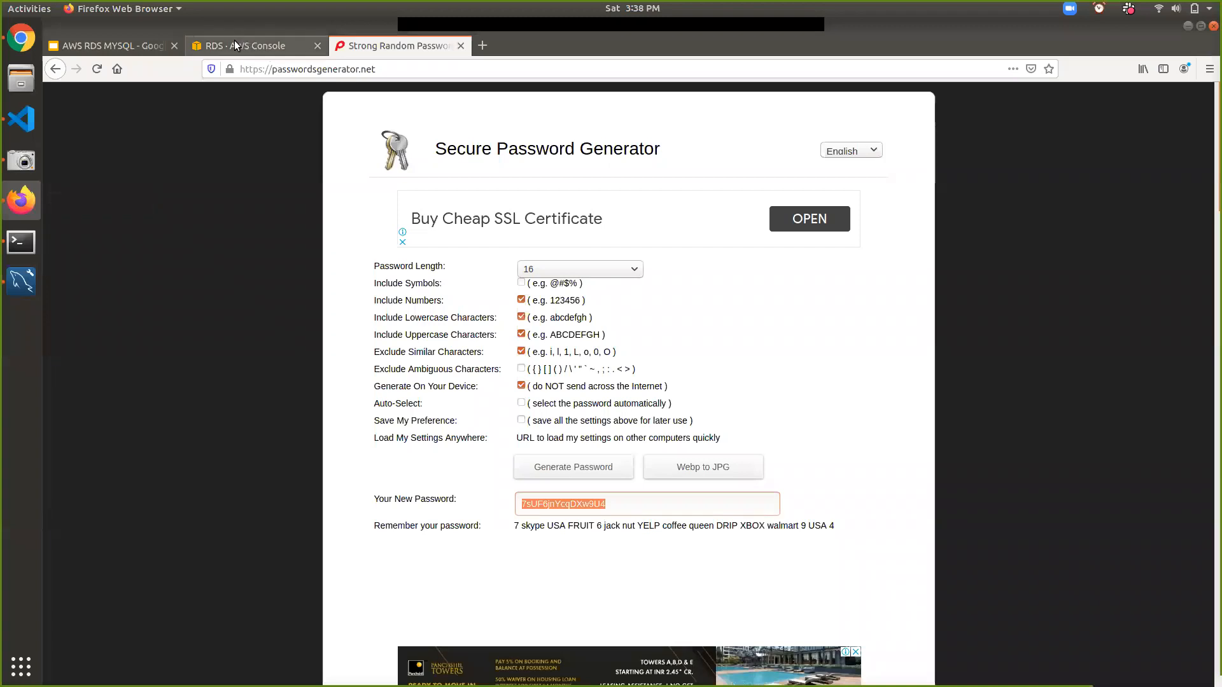
# - View the instance's Monitoring charts in RDS, then show slide 6, the Thank you slide
pyautogui.click(235, 43)
pyautogui.click(389, 294)
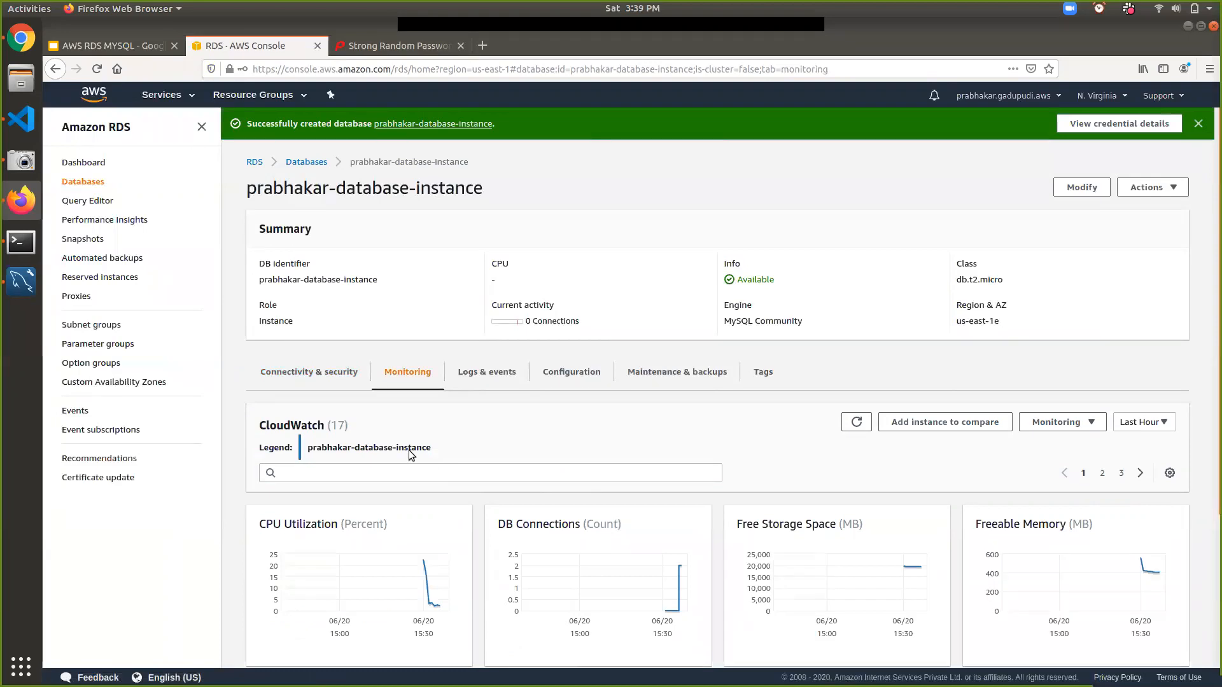
pyautogui.click(136, 46)
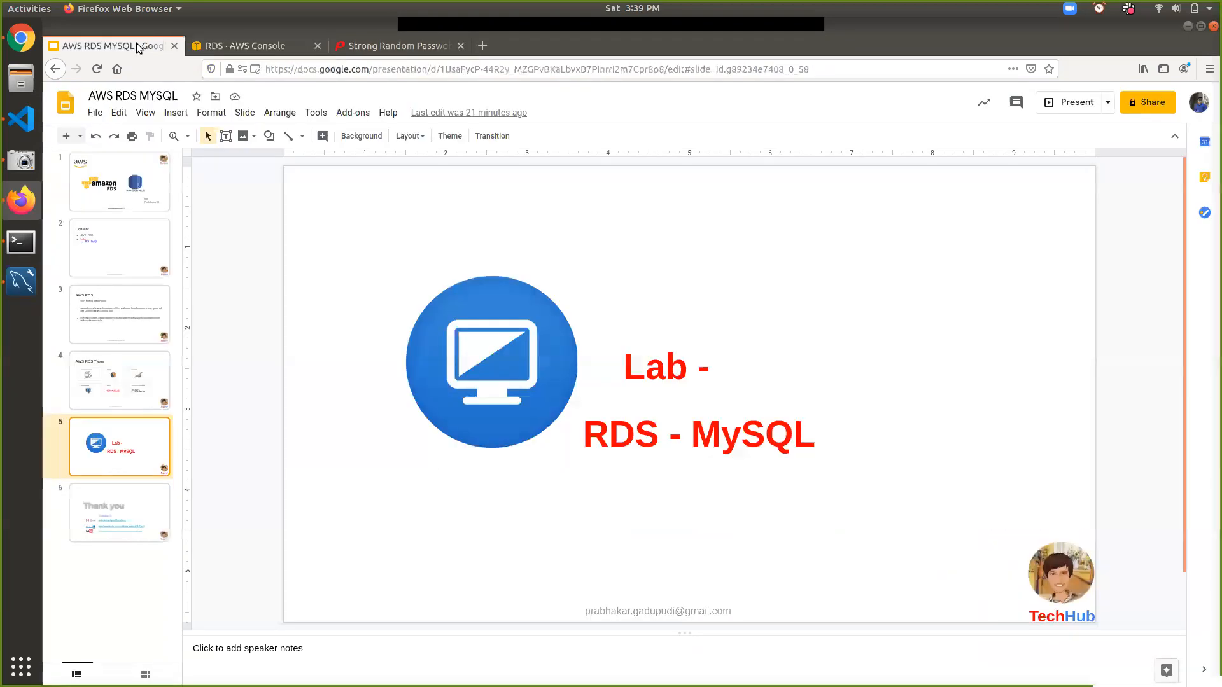
pyautogui.click(129, 498)
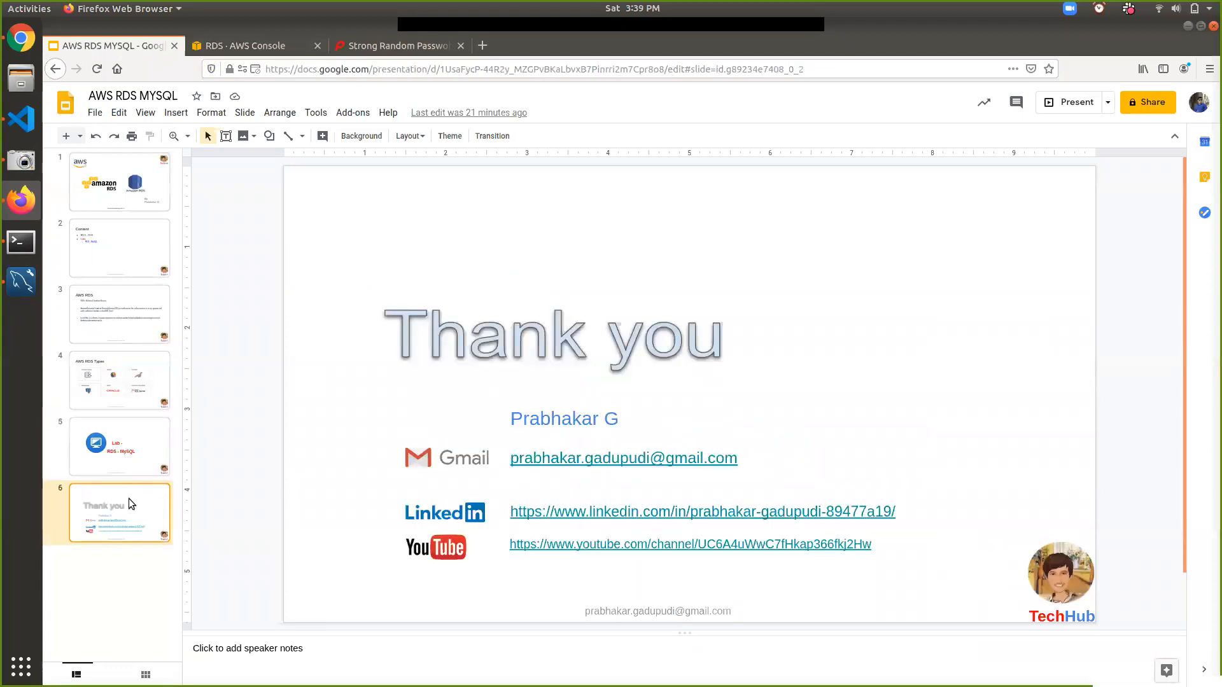